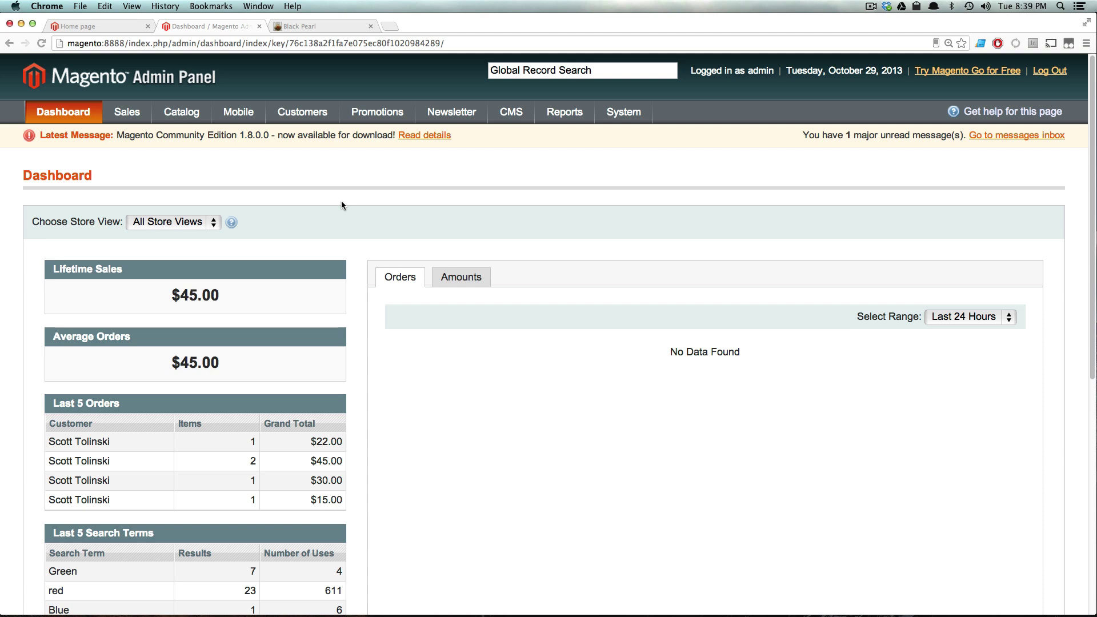
Load leveluptuts.com in a new browser tab via the 'le' autocomplete.
key("super+t")
type("leve")
key("Return")
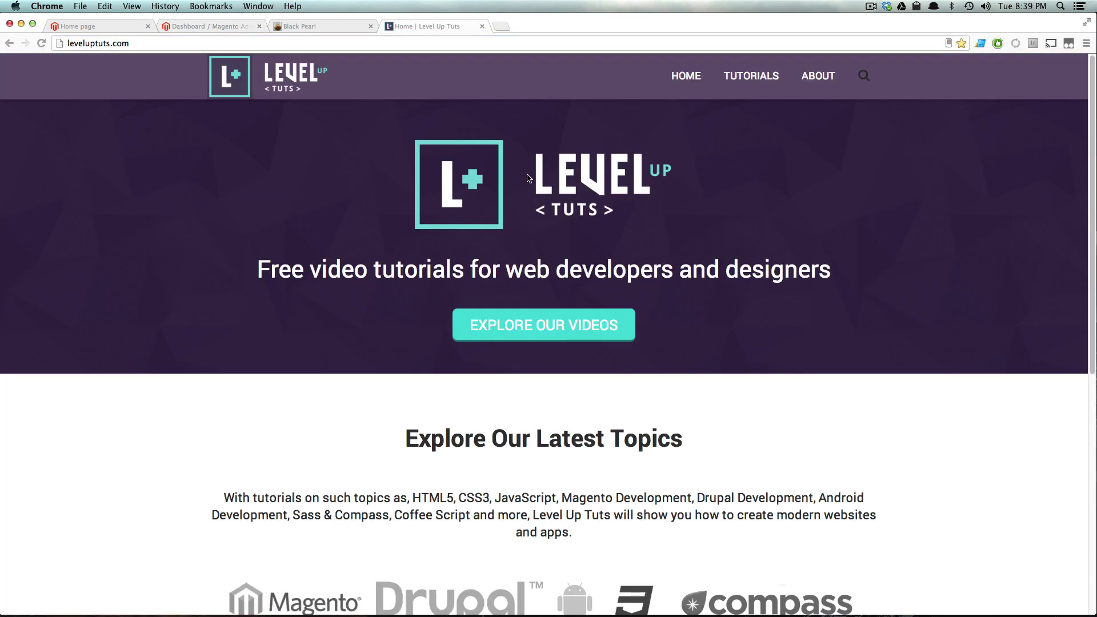
Browse the Level Up Tuts tutorials listing and preview the latest tutorial video.
scroll(743, 228, "down", 3)
mouse_move(1095, 229)
left_mouse_down()
mouse_move(707, 229)
mouse_move(280, 268)
mouse_move(1093, 248)
left_mouse_up()
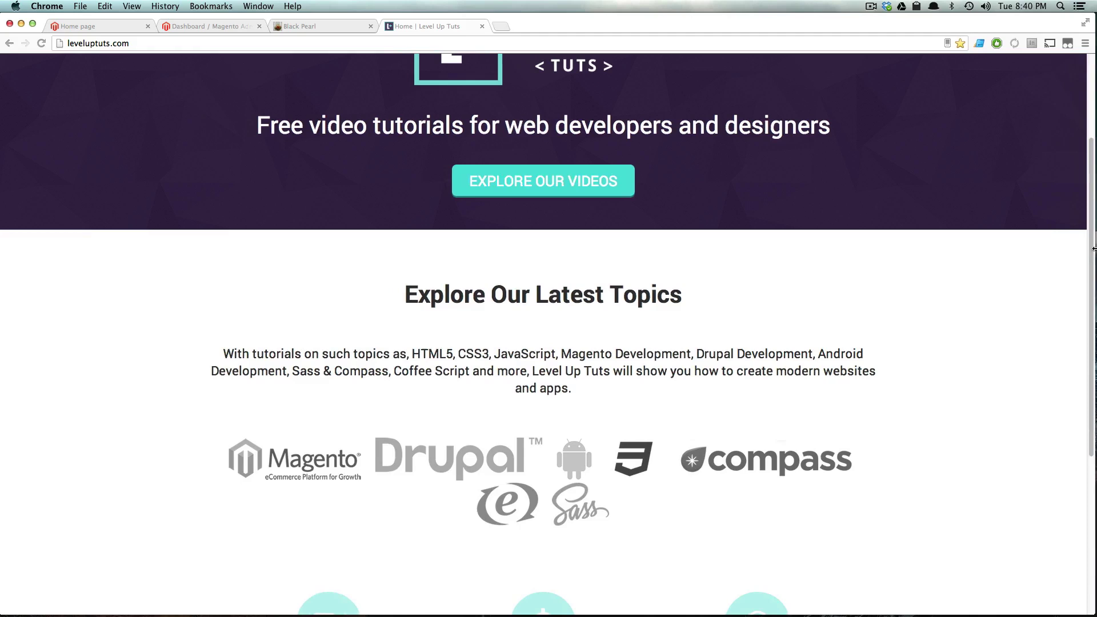
scroll(935, 286, "up", 4)
left_click(729, 79)
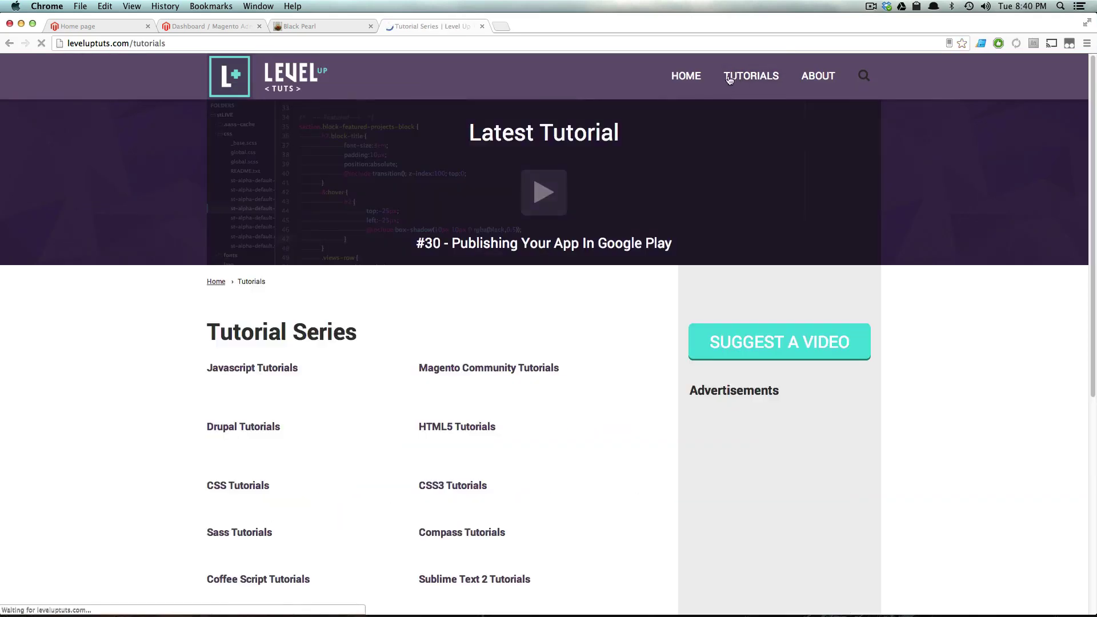
left_click(543, 192)
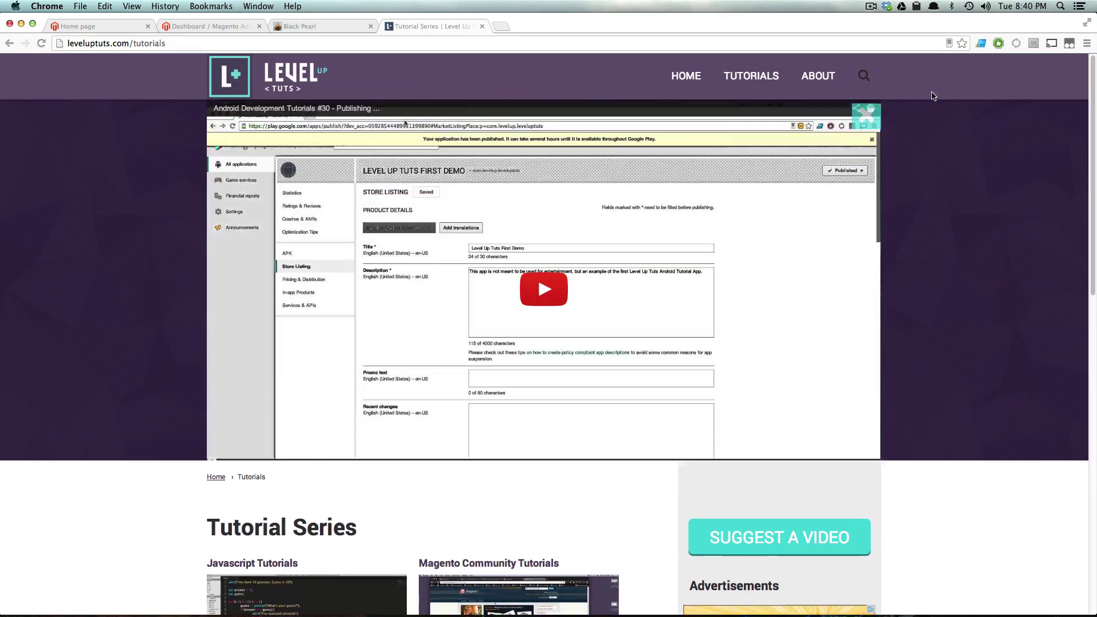
left_click(856, 118)
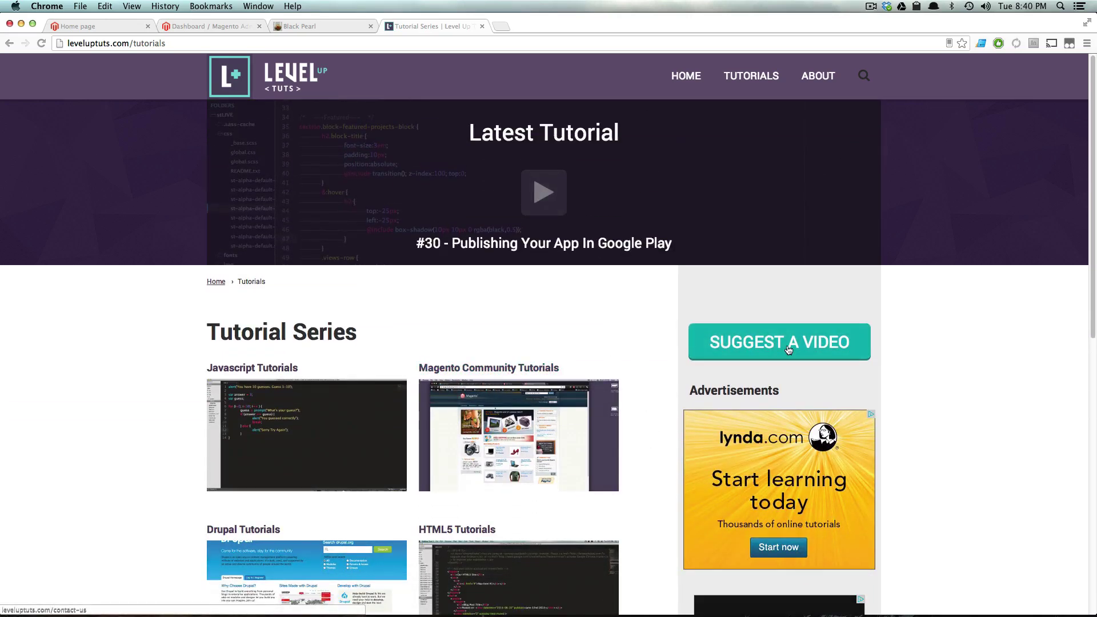
scroll(561, 309, "down", 3)
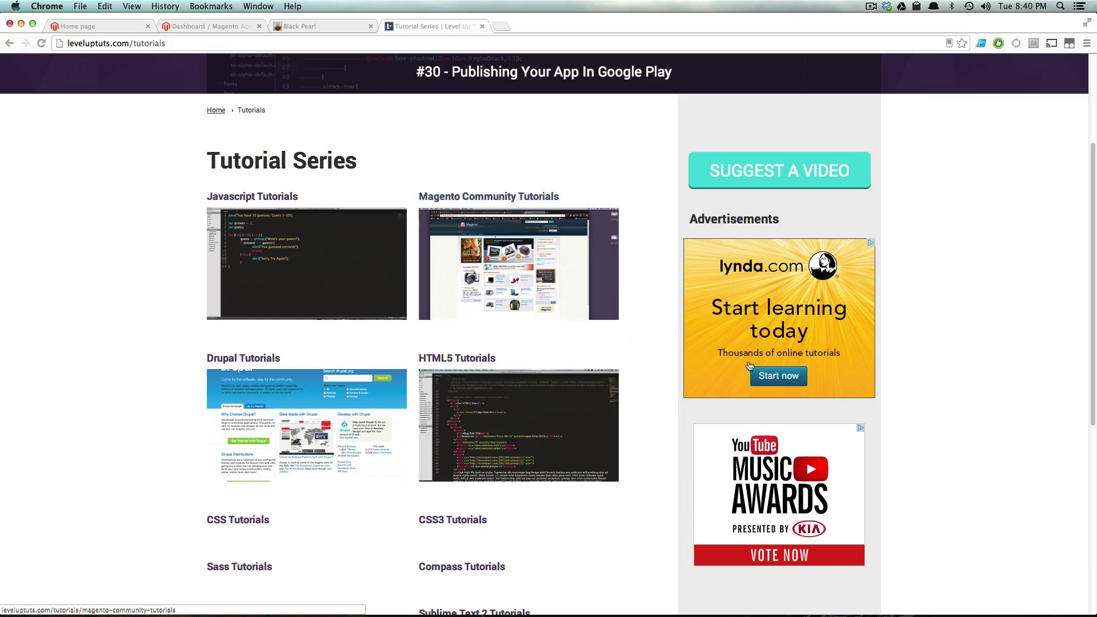
scroll(717, 375, "down", 5)
scroll(717, 375, "up", 3)
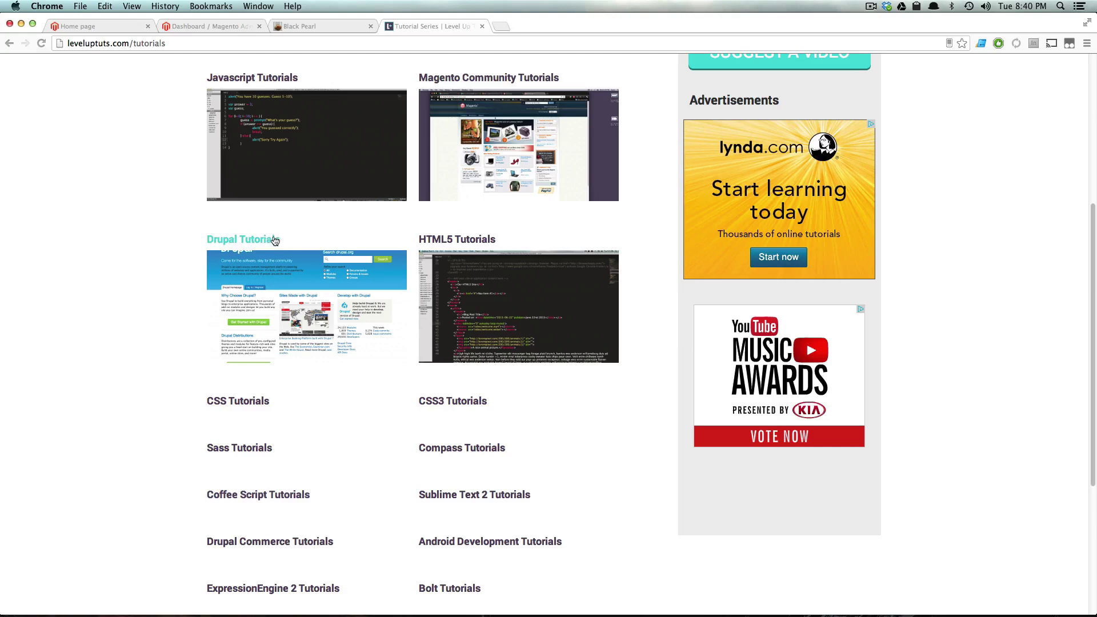
Look through the Drupal Tutorials series page, then close the Level Up Tuts tab.
left_click(288, 255)
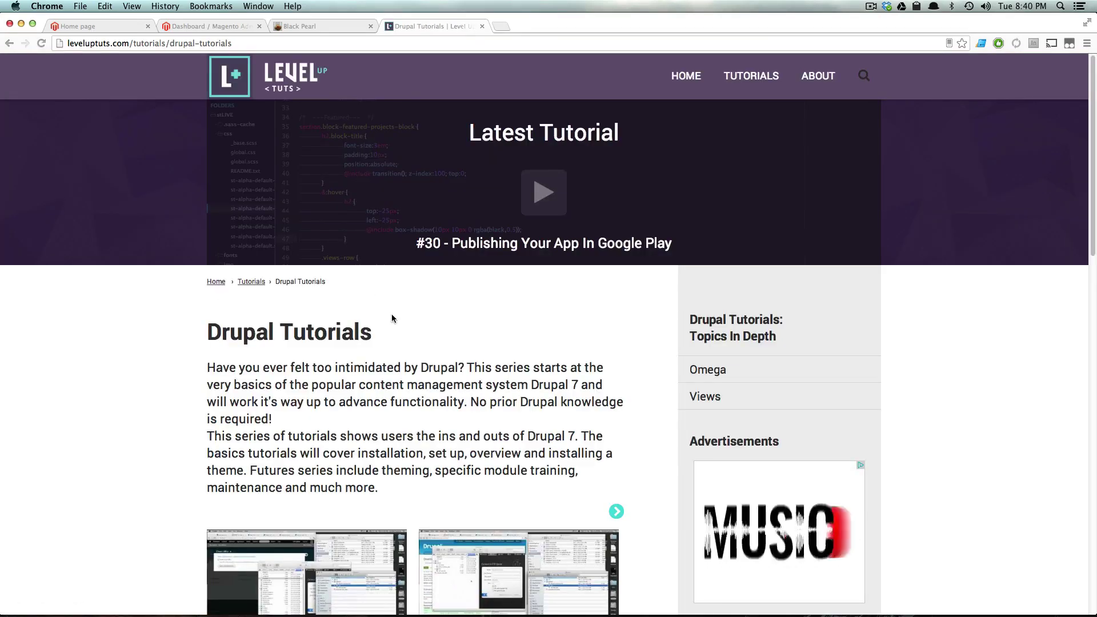
scroll(392, 320, "down", 1)
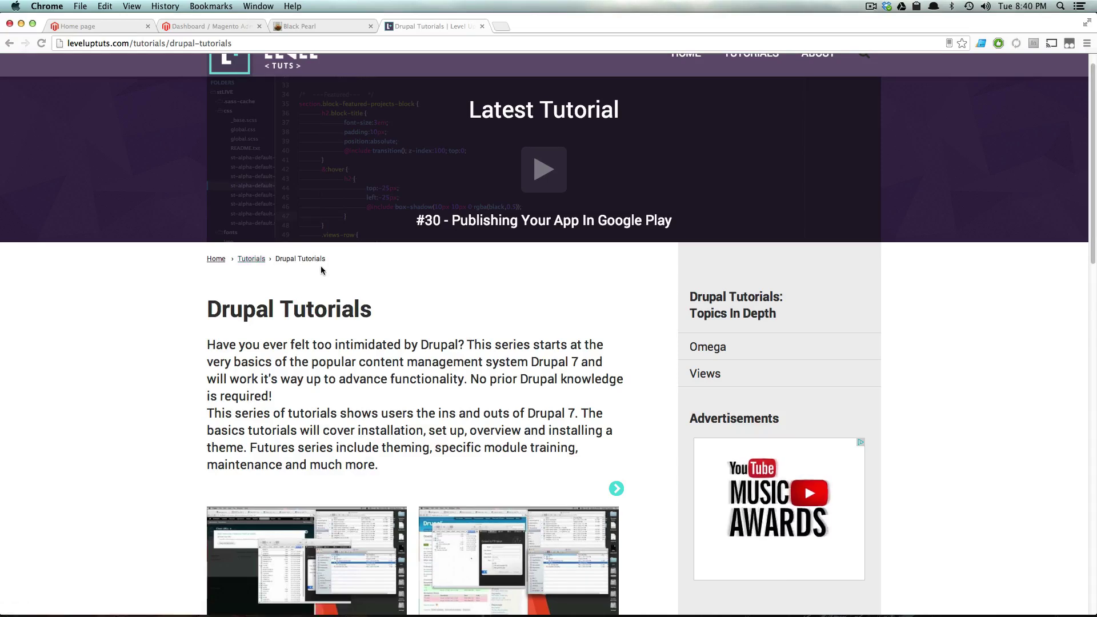
scroll(329, 274, "down", 1)
scroll(329, 275, "down", 1)
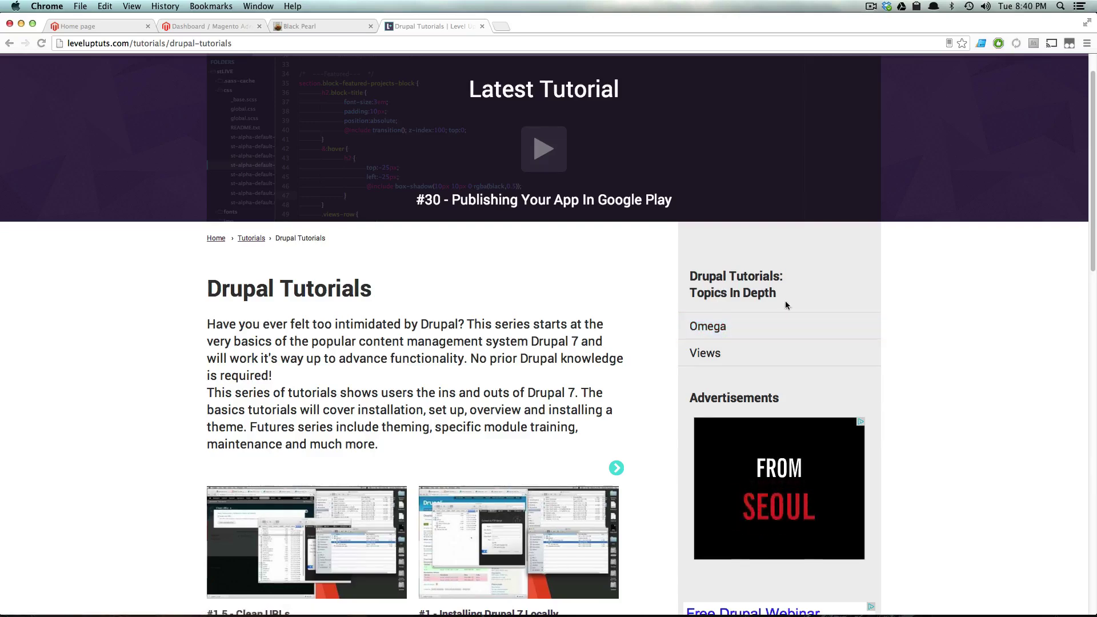
left_click_drag(785, 303, 732, 294)
left_click(622, 299)
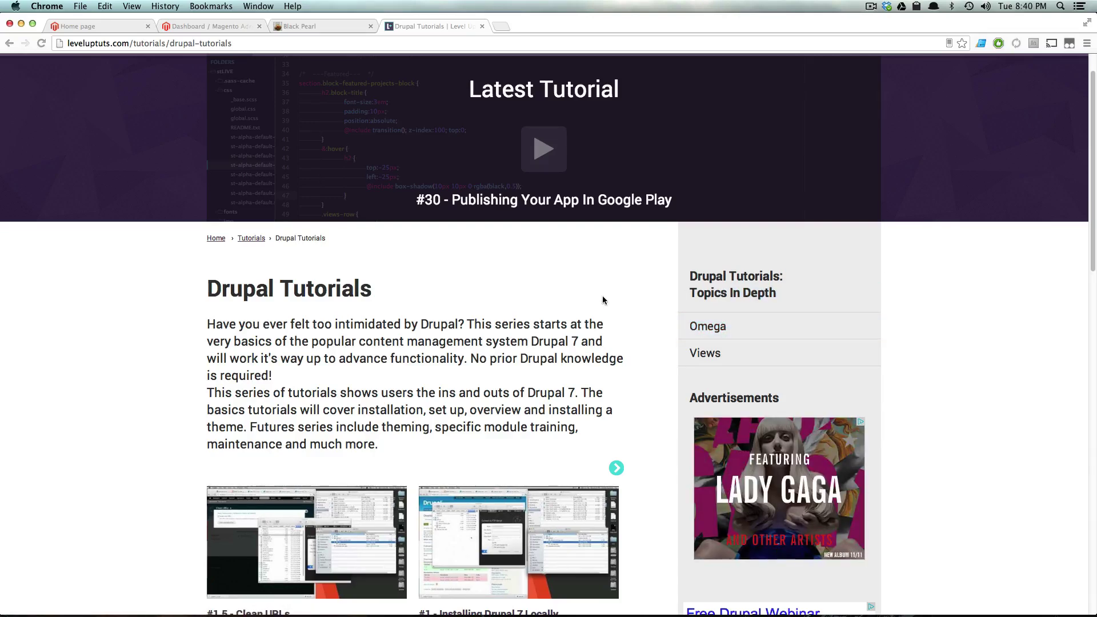
key("super+w")
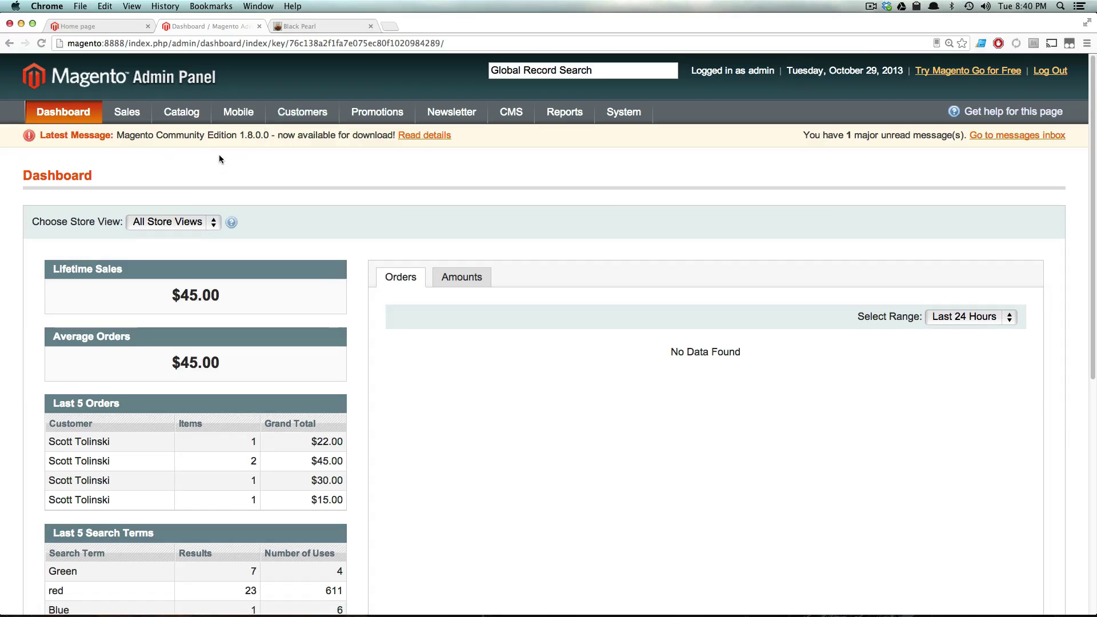
On the storefront, go to Apparel > Hats and open the Winter Hats Two product page.
mouse_move(193, 116)
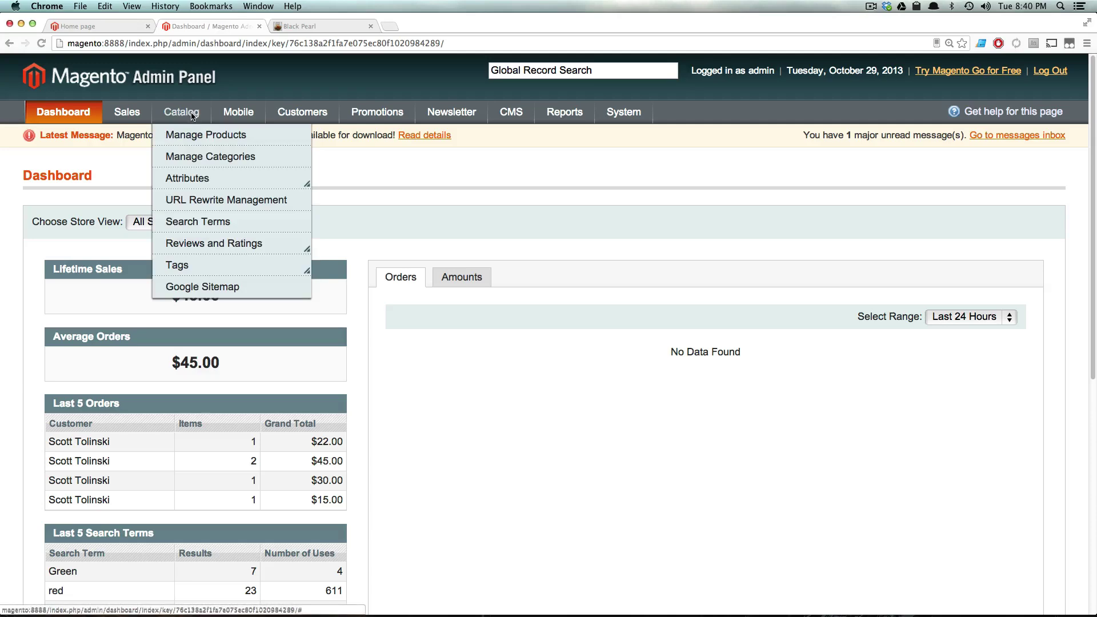
left_click(90, 29)
scroll(384, 292, "down", 10)
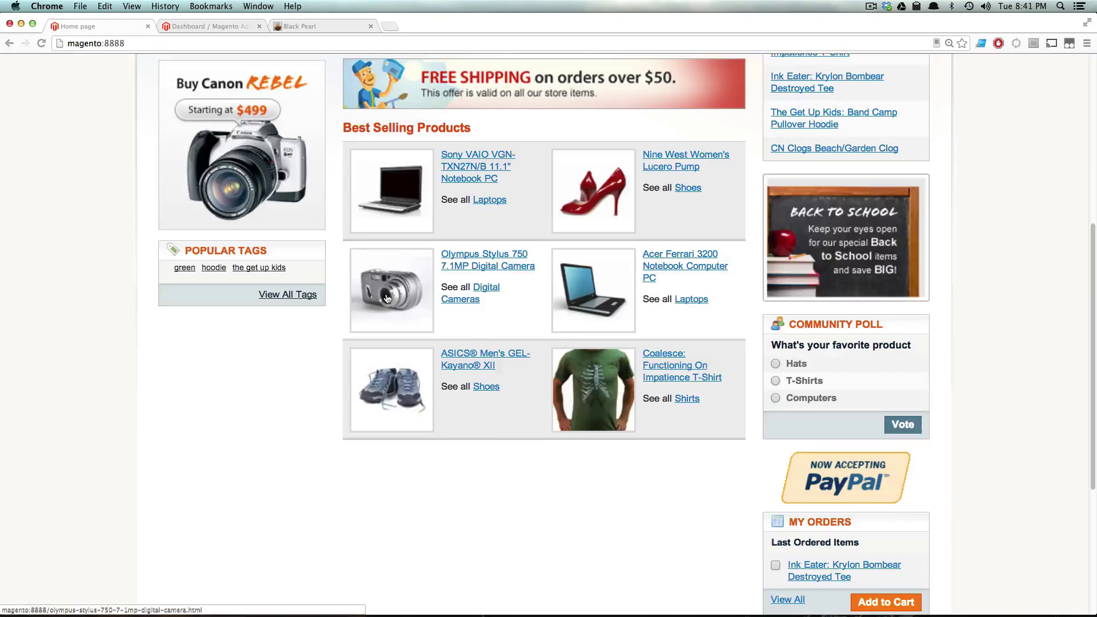
scroll(384, 292, "up", 10)
left_click(186, 184)
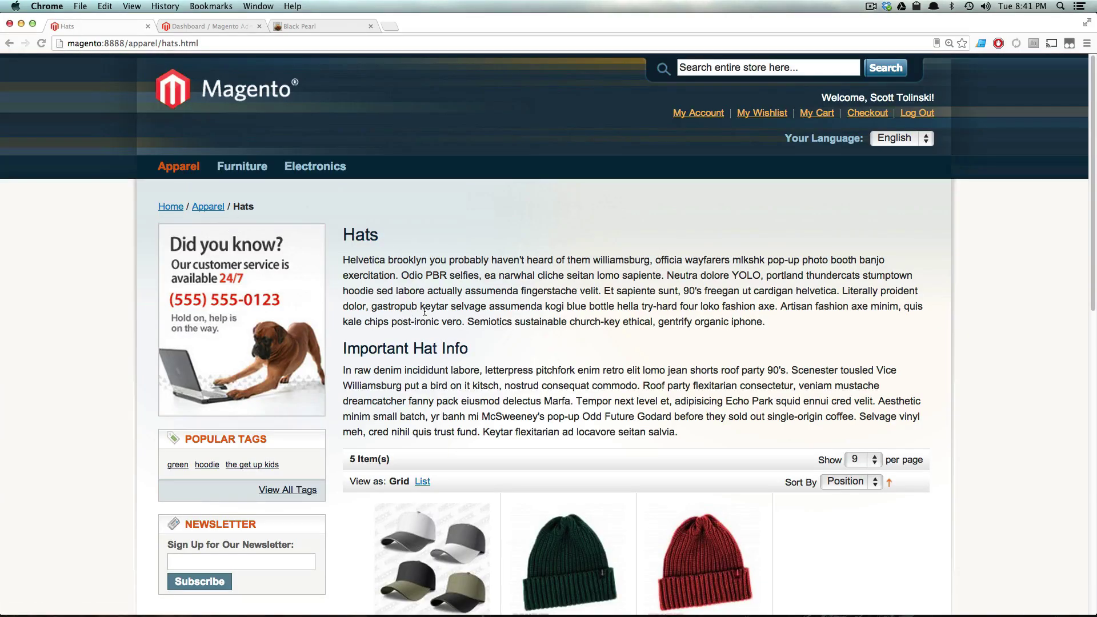
scroll(425, 312, "down", 5)
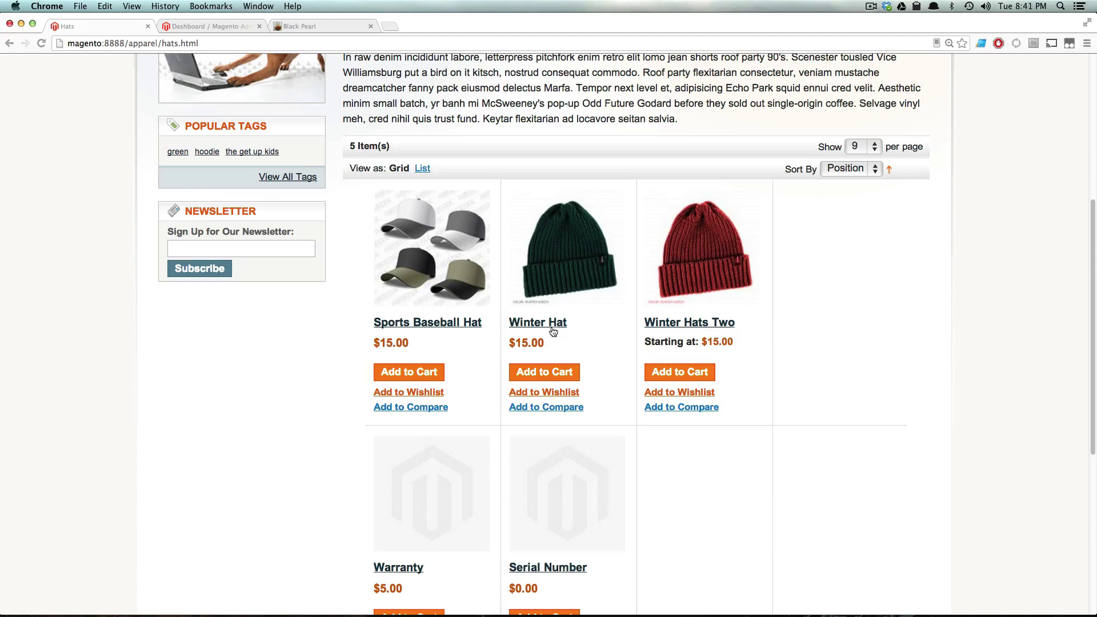
left_click_drag(673, 351, 684, 343)
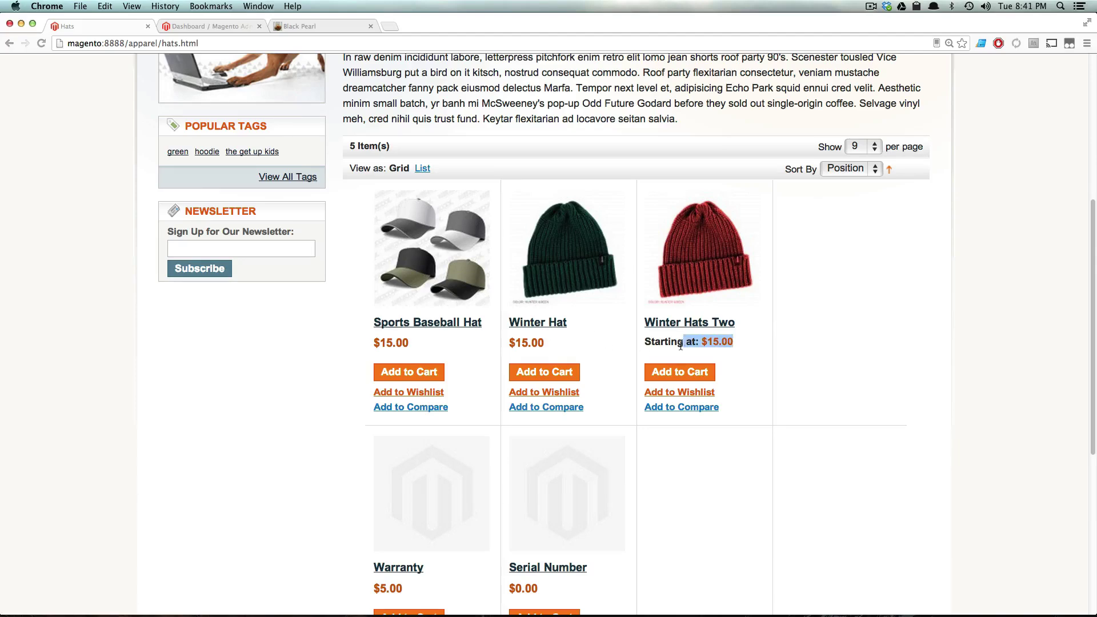
left_click(681, 343)
left_click(694, 318)
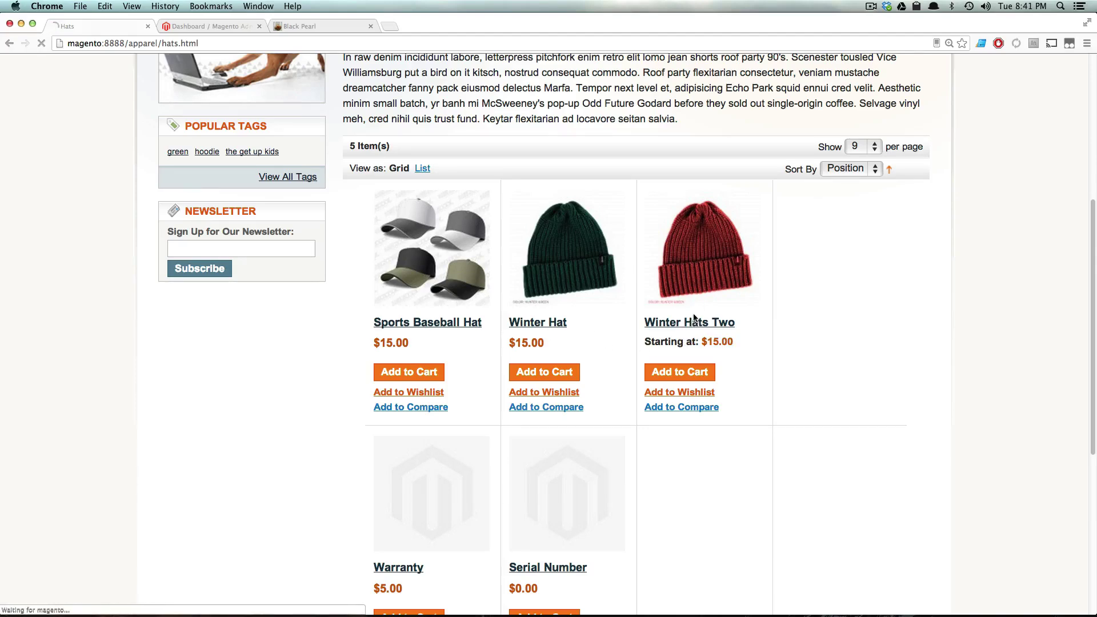
Add 1 Sports Baseball Hat, 2 Winter Hat-Green and 3 Winter Hat Red to the cart.
scroll(613, 285, "down", 4)
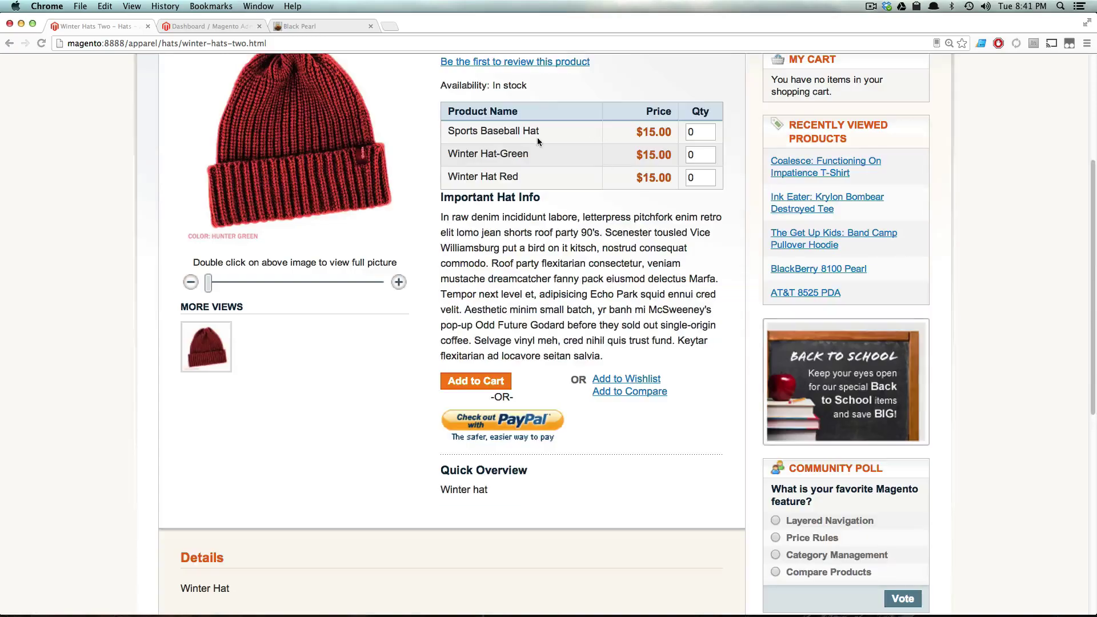
scroll(531, 138, "down", 2)
scroll(531, 138, "up", 6)
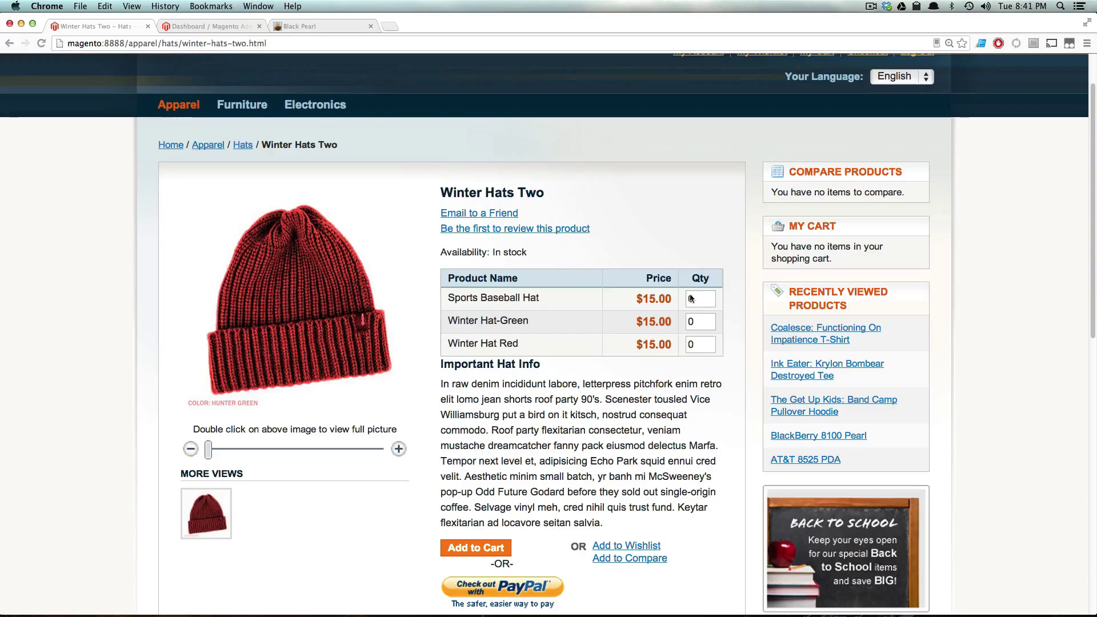
left_click(708, 300)
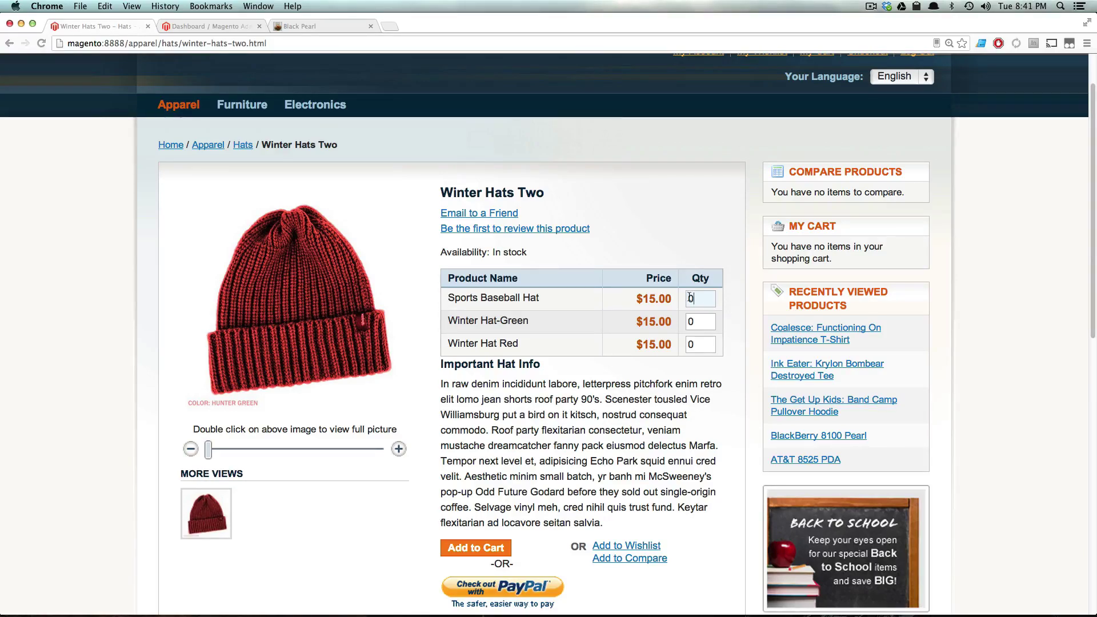
left_click_drag(708, 301, 674, 303)
type("1")
key("Tab")
type("2")
key("Tab")
type("3")
left_click_drag(695, 344, 687, 343)
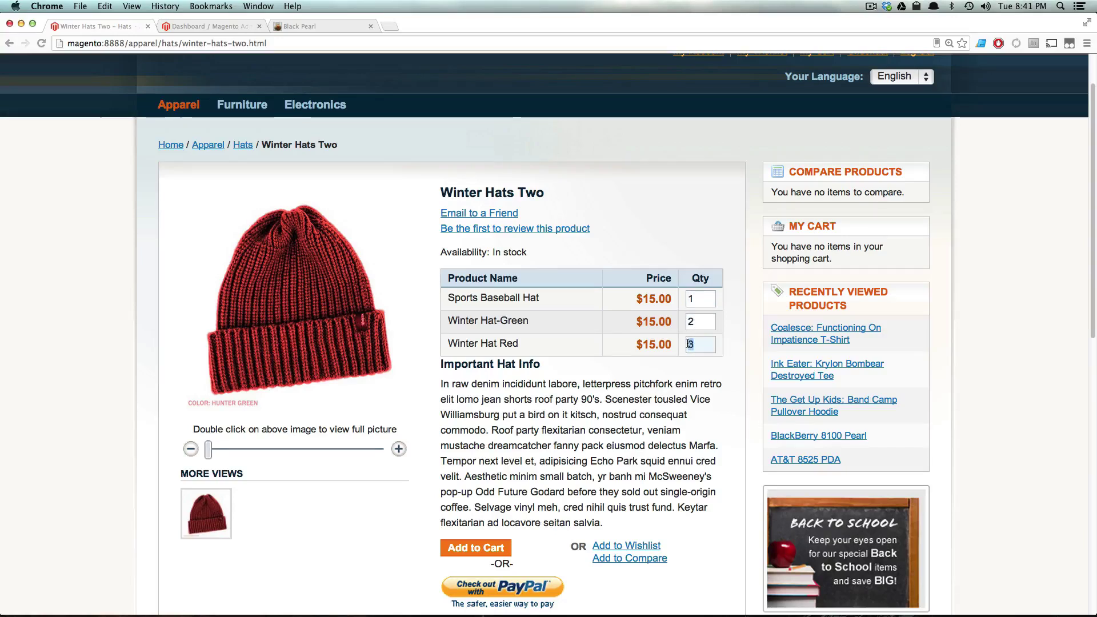
left_click(585, 329)
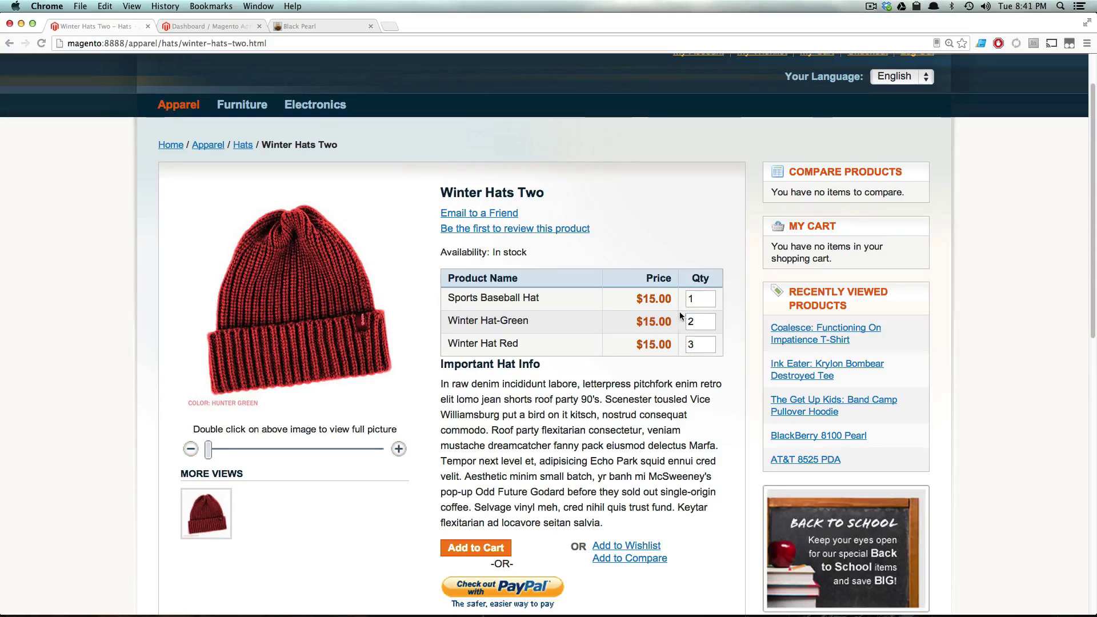
left_click(473, 548)
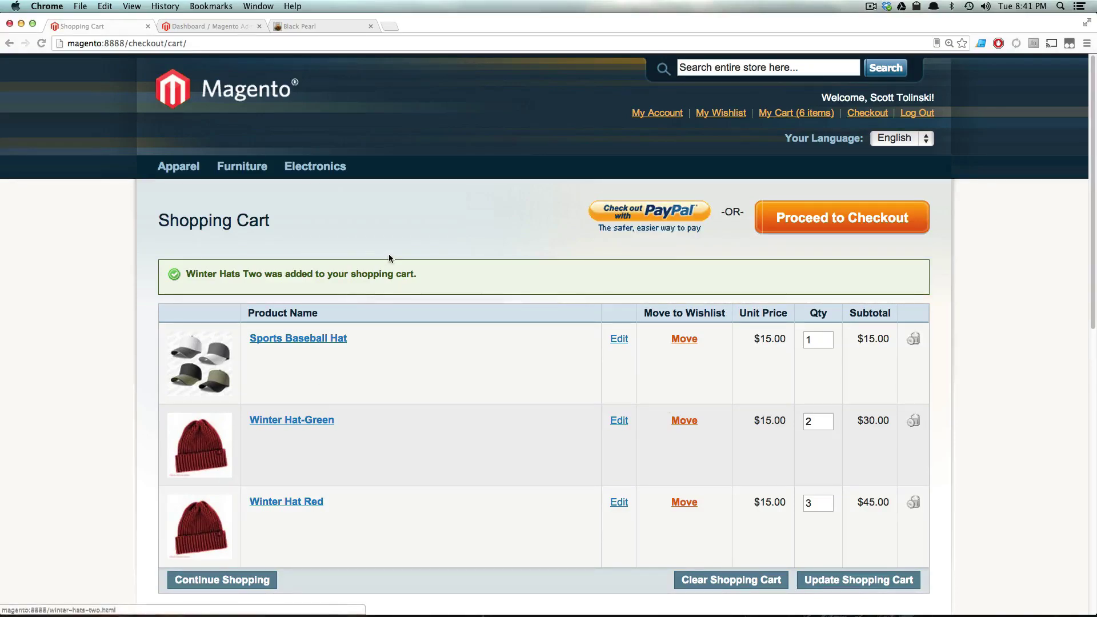
Return to the store home, then look over the admin dashboard and the Black Pearl page ($15.95).
left_click(263, 93)
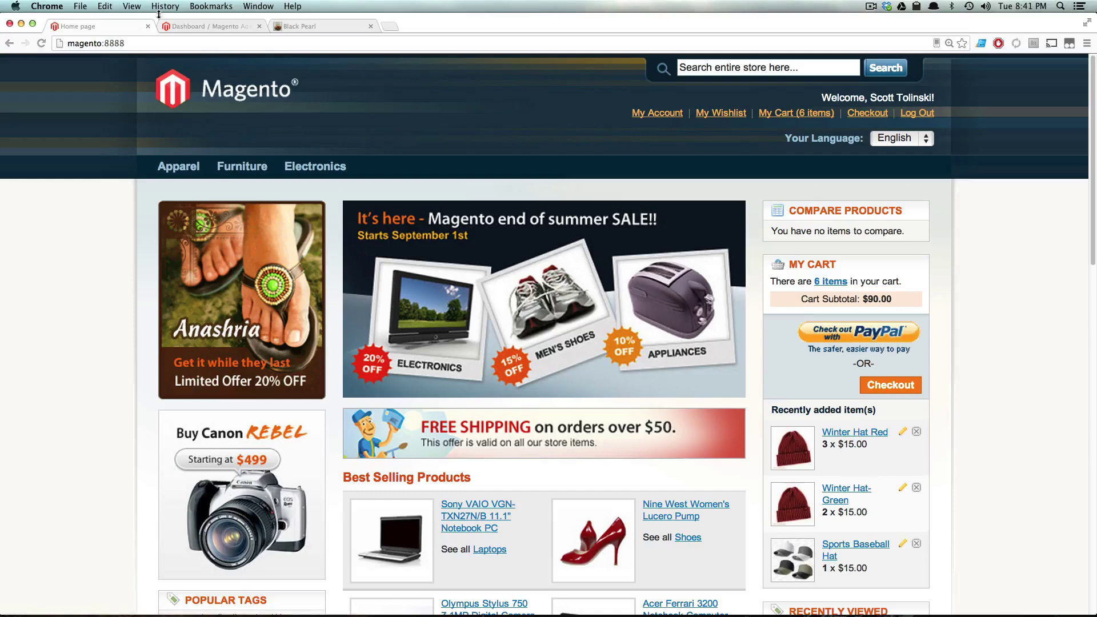
left_click(207, 23)
mouse_move(182, 112)
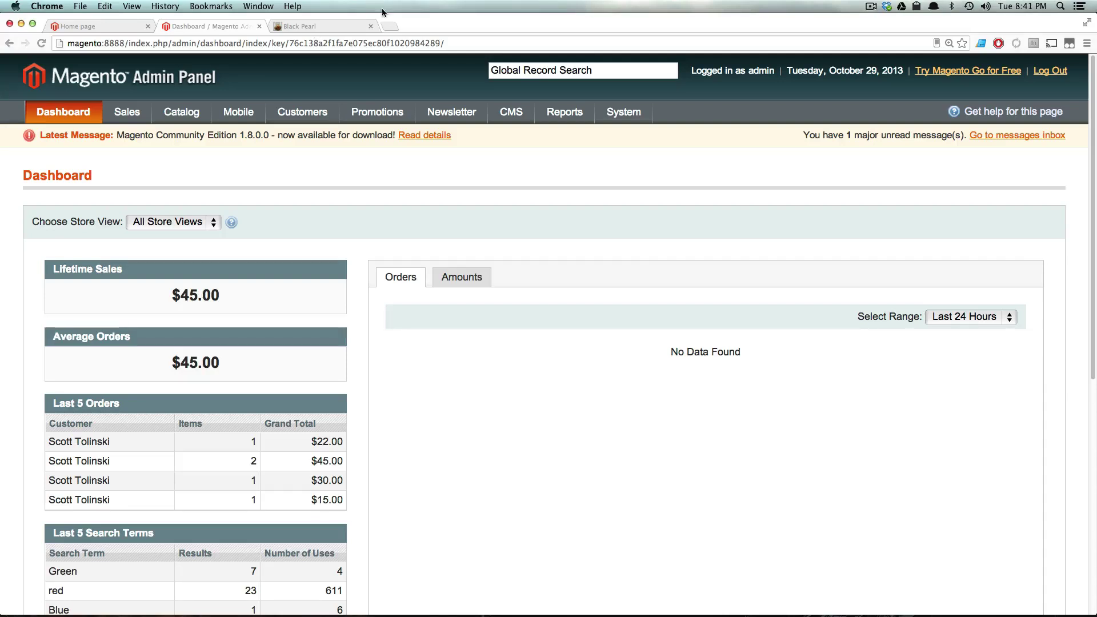
left_click(333, 25)
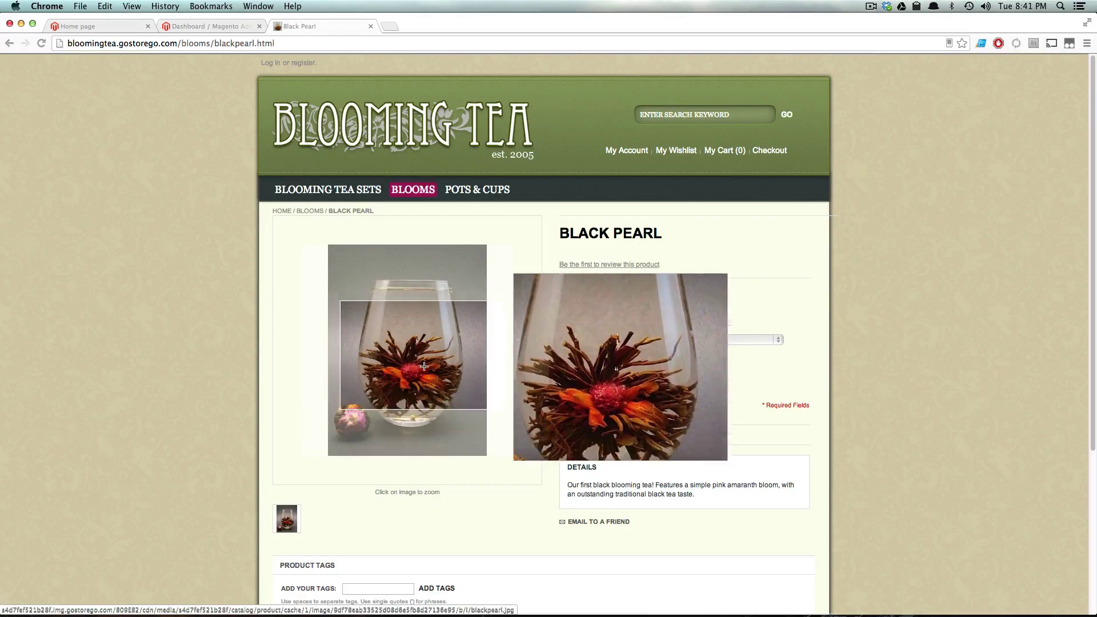
mouse_move(411, 374)
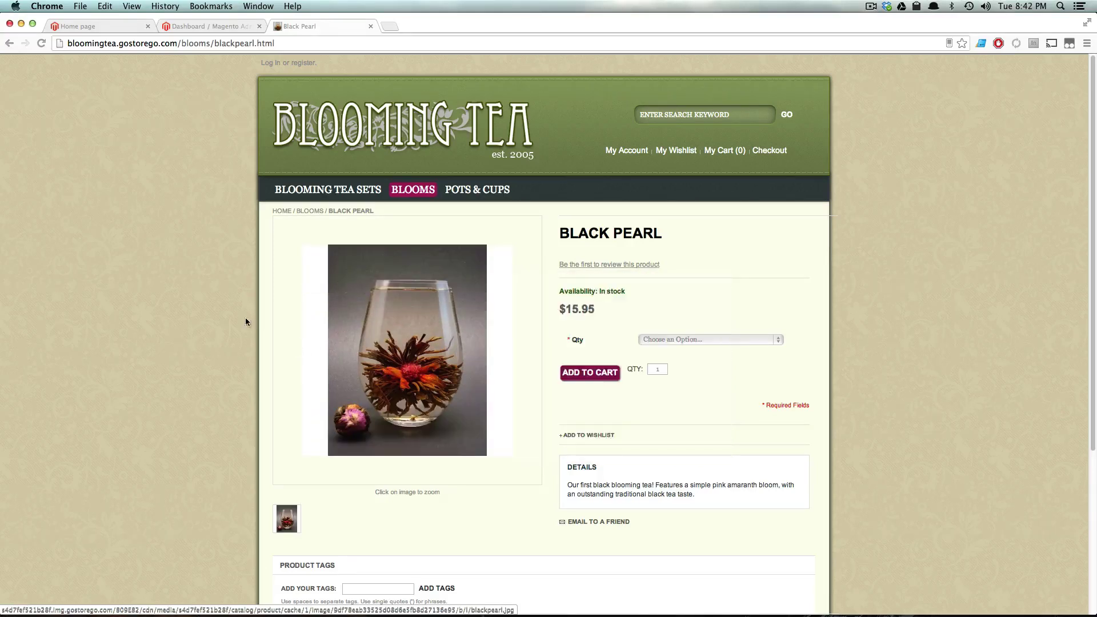
Go back to the admin dashboard and open Catalog > Manage Products.
left_click(207, 28)
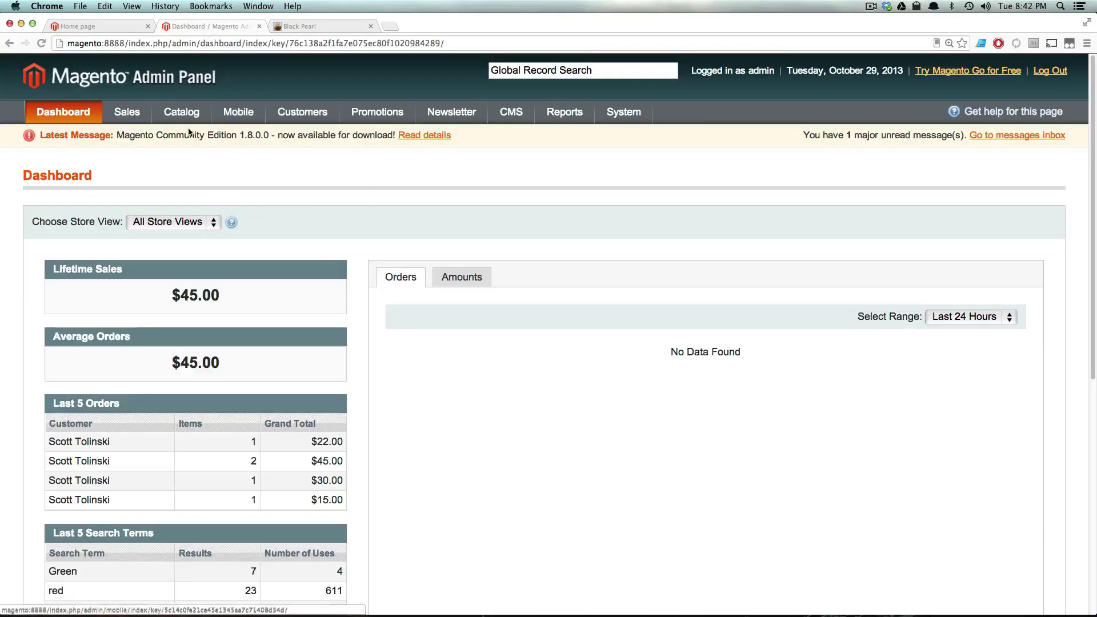
mouse_move(194, 114)
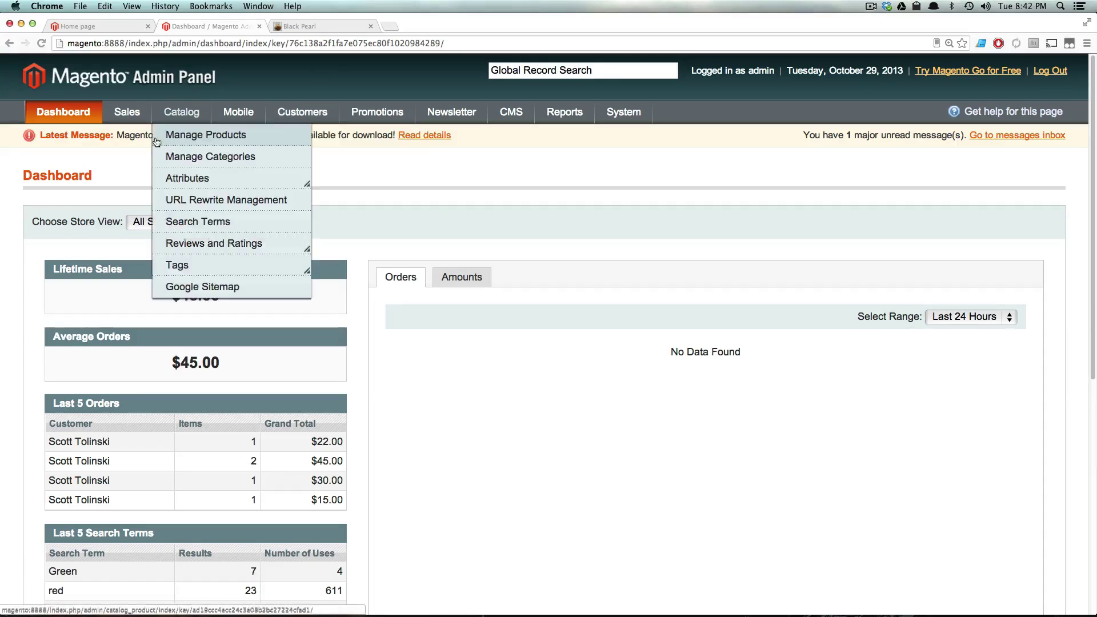
mouse_move(148, 124)
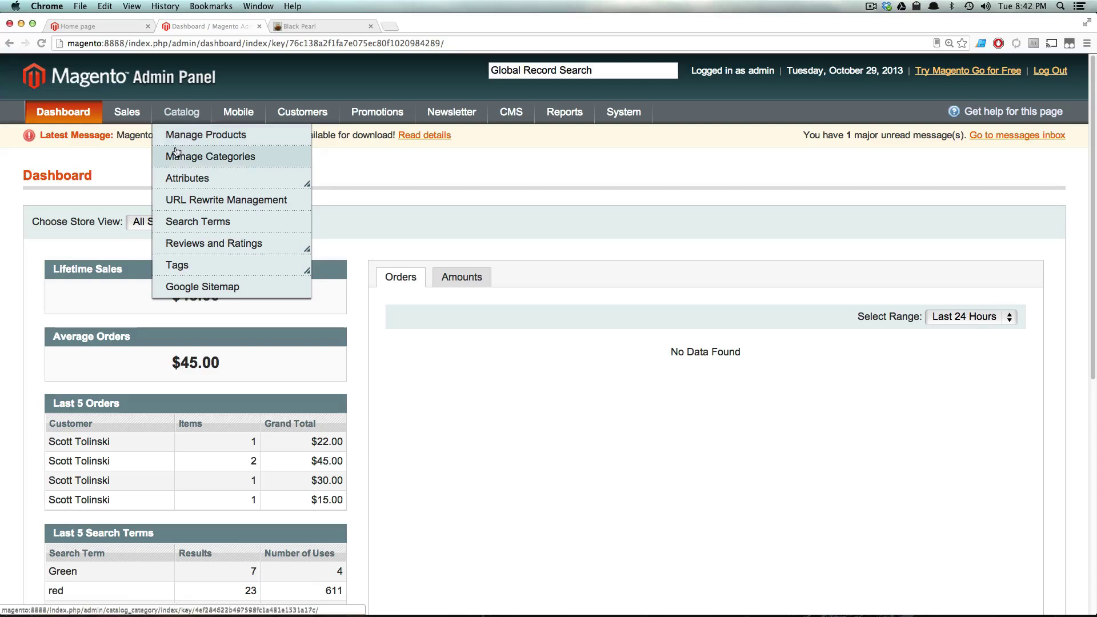
left_click(183, 143)
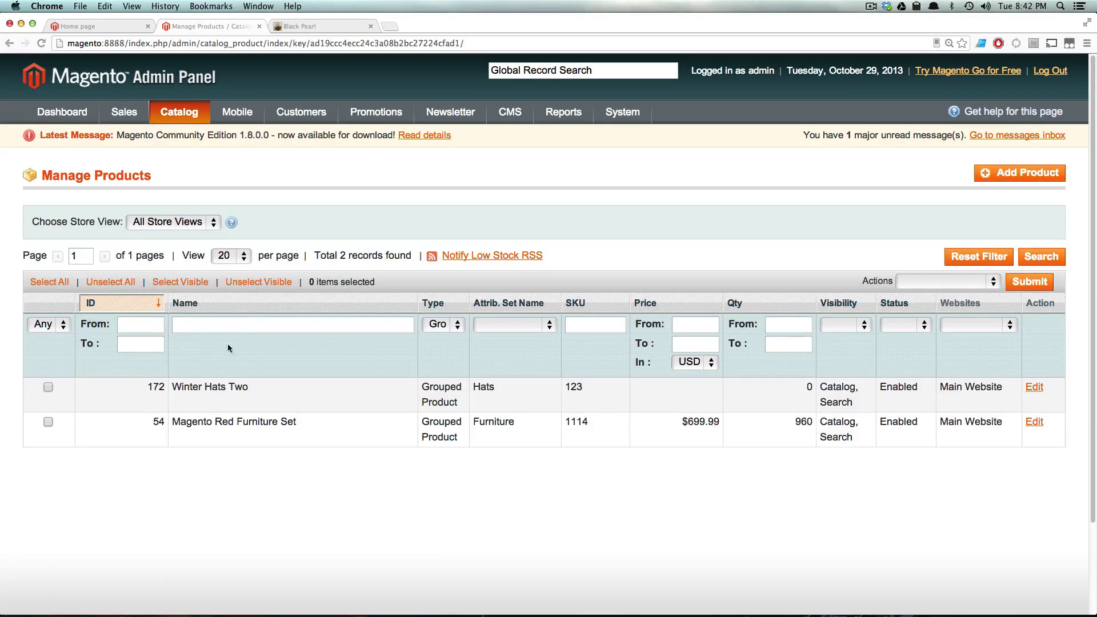
Start a new product with attribute set Tea and product type Grouped Product.
left_click(1020, 173)
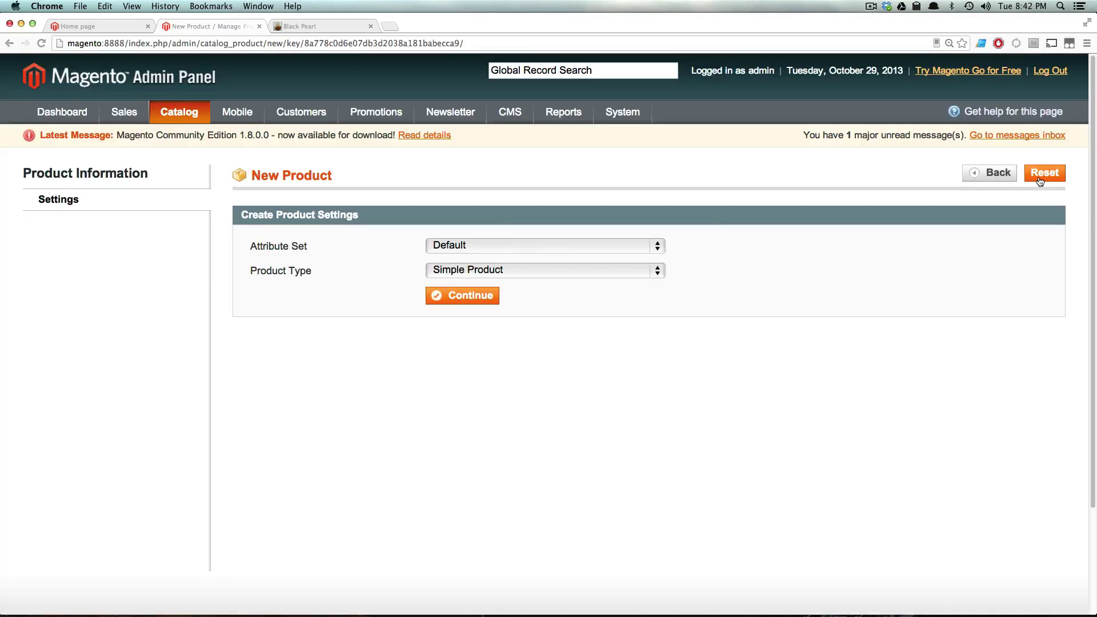
left_click(550, 248)
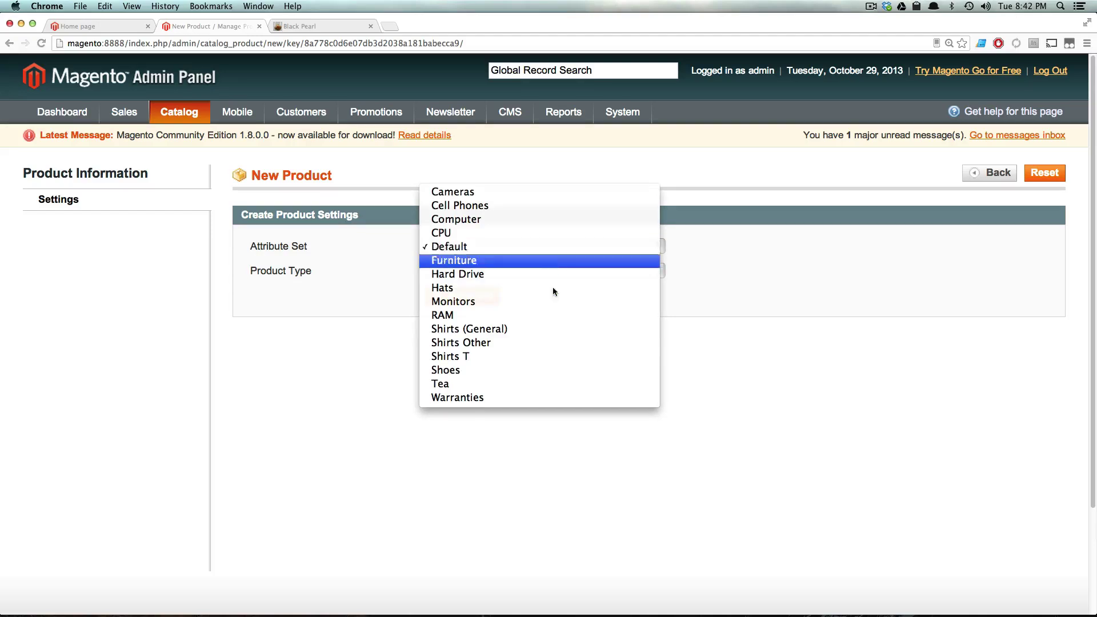
left_click(542, 384)
left_click(571, 272)
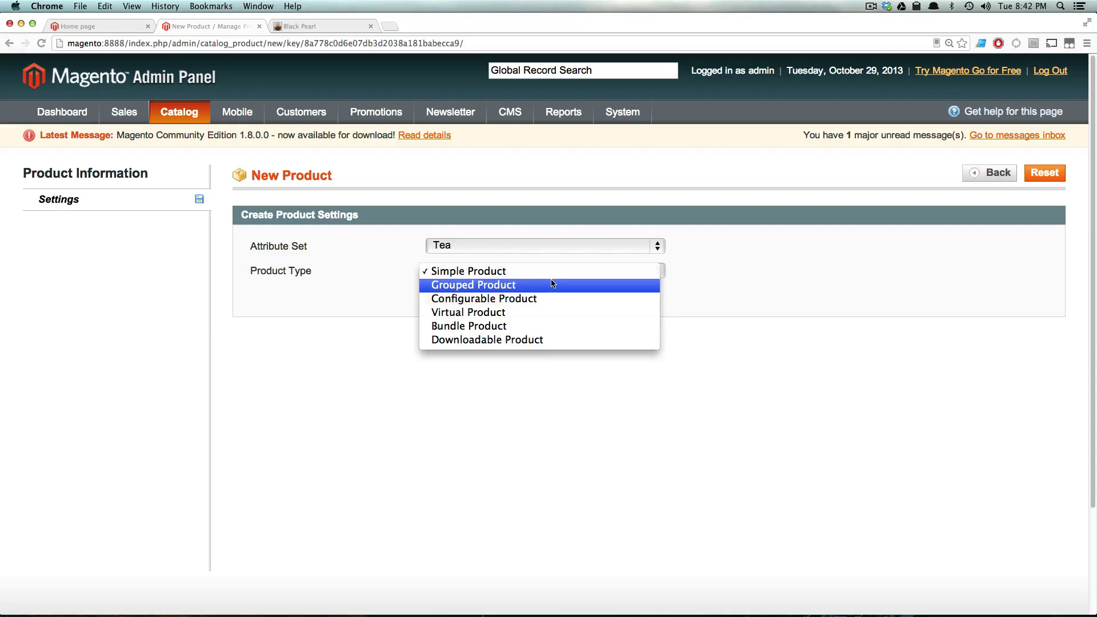
left_click(553, 284)
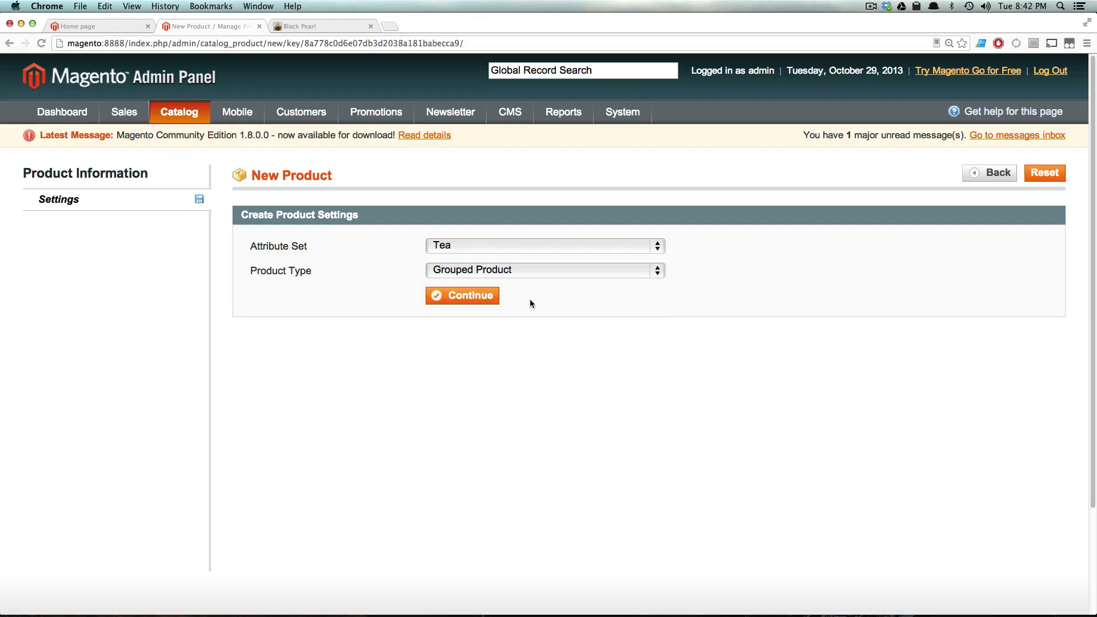
left_click(483, 297)
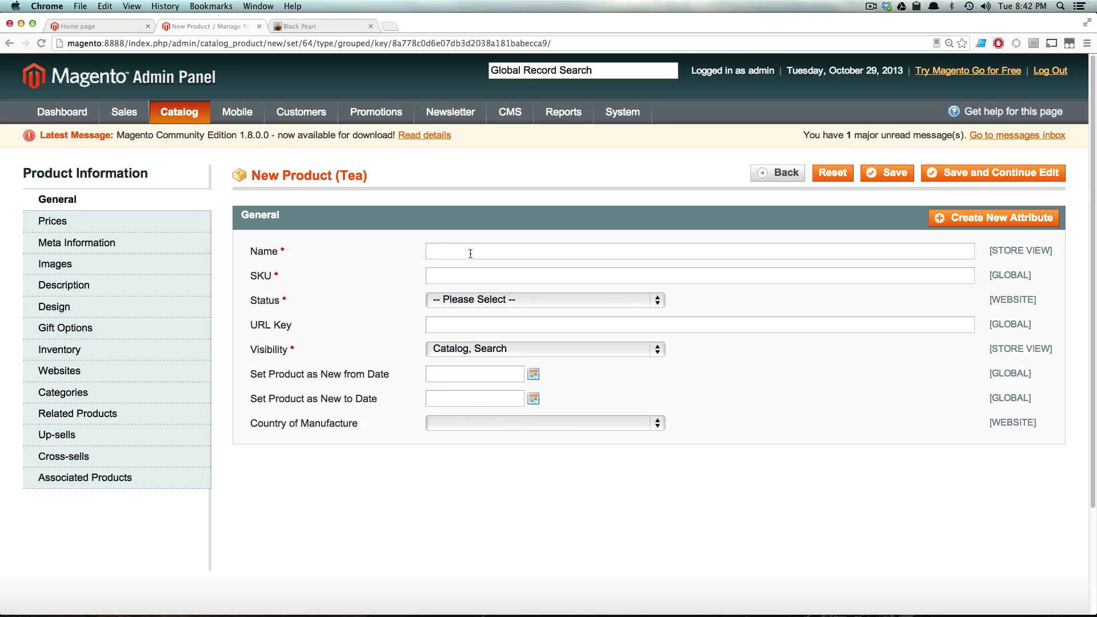
Name the product 'Box of Blooms' with SKU 12322tea.
type("Box of Blooms")
key("Tab")
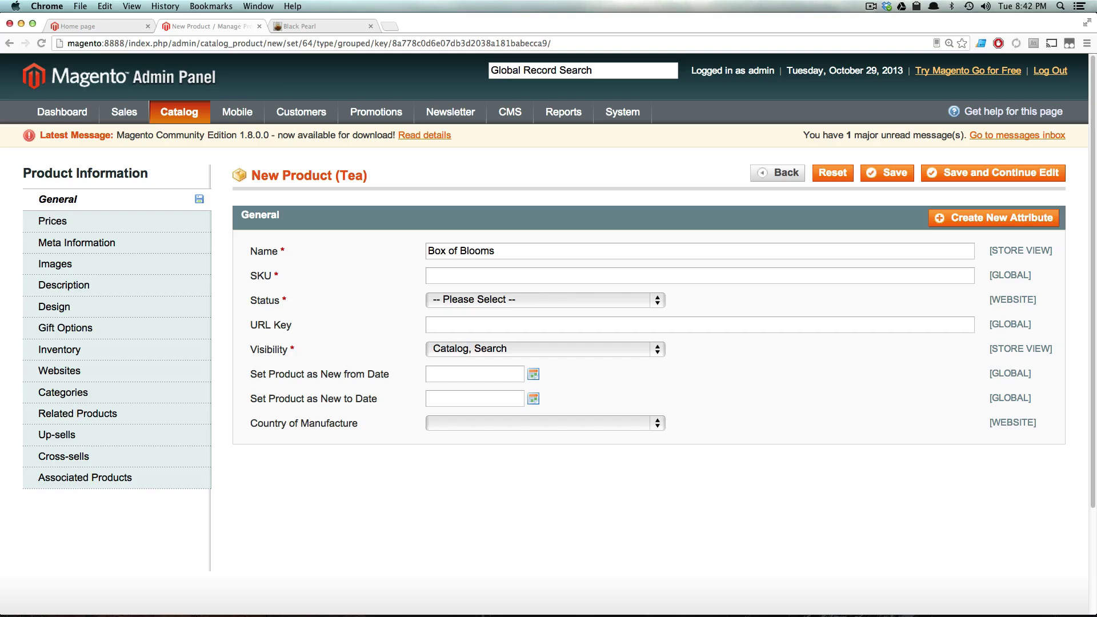
type("12322sdf")
key("BackSpace")
key("BackSpace")
type("tea")
Set status to Enabled, keep visibility Catalog, Search, and scroll the country list toward China.
left_click(526, 300)
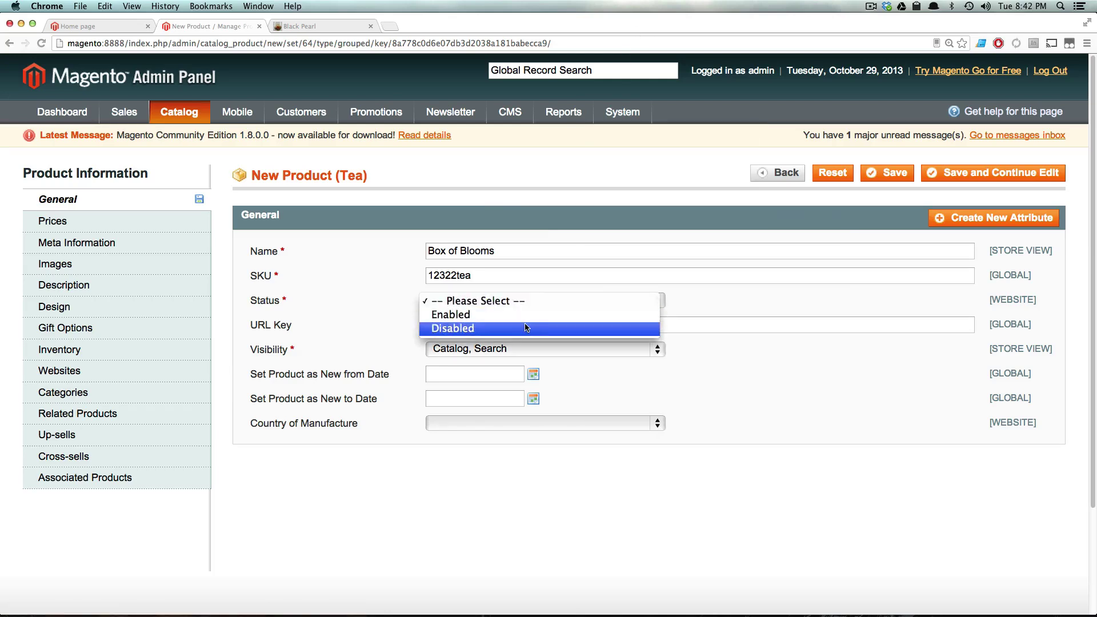
left_click(525, 316)
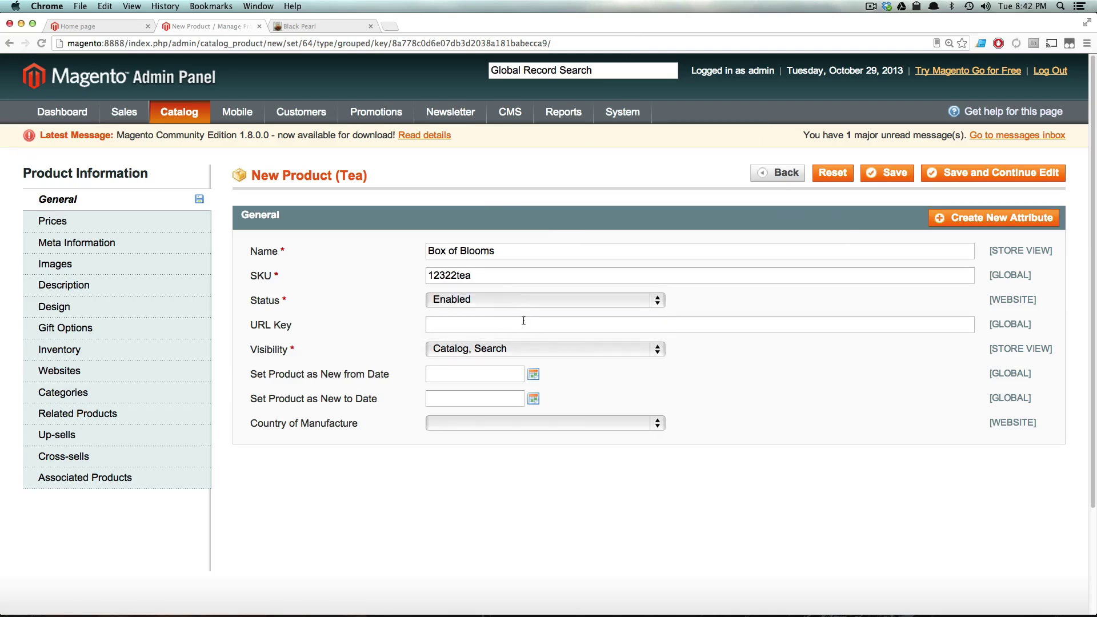
left_click(489, 350)
left_click(514, 351)
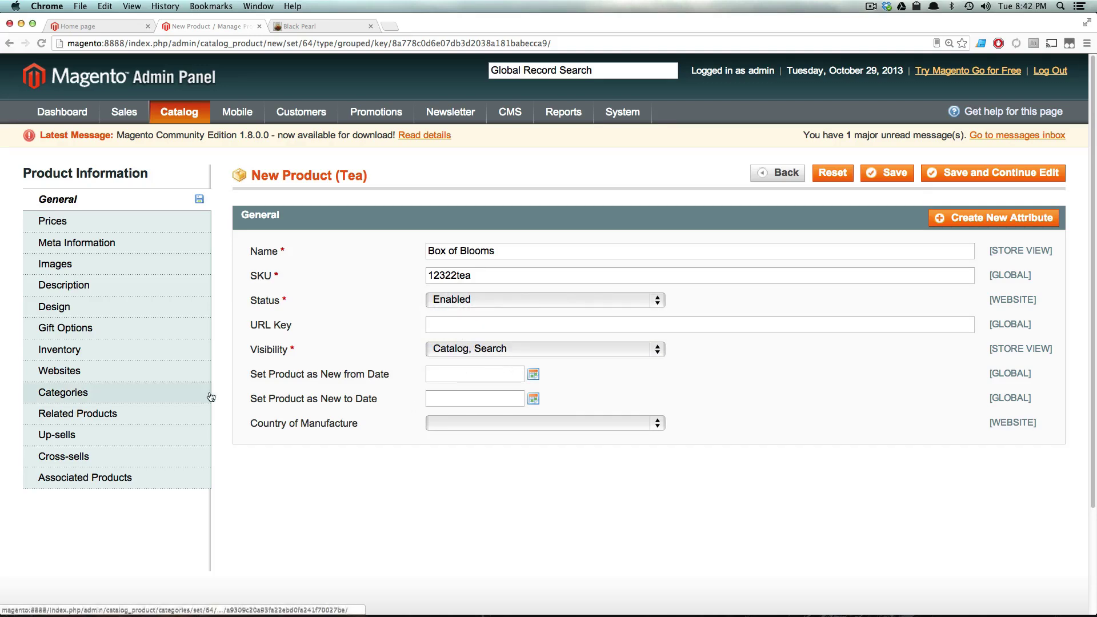
left_click(461, 422)
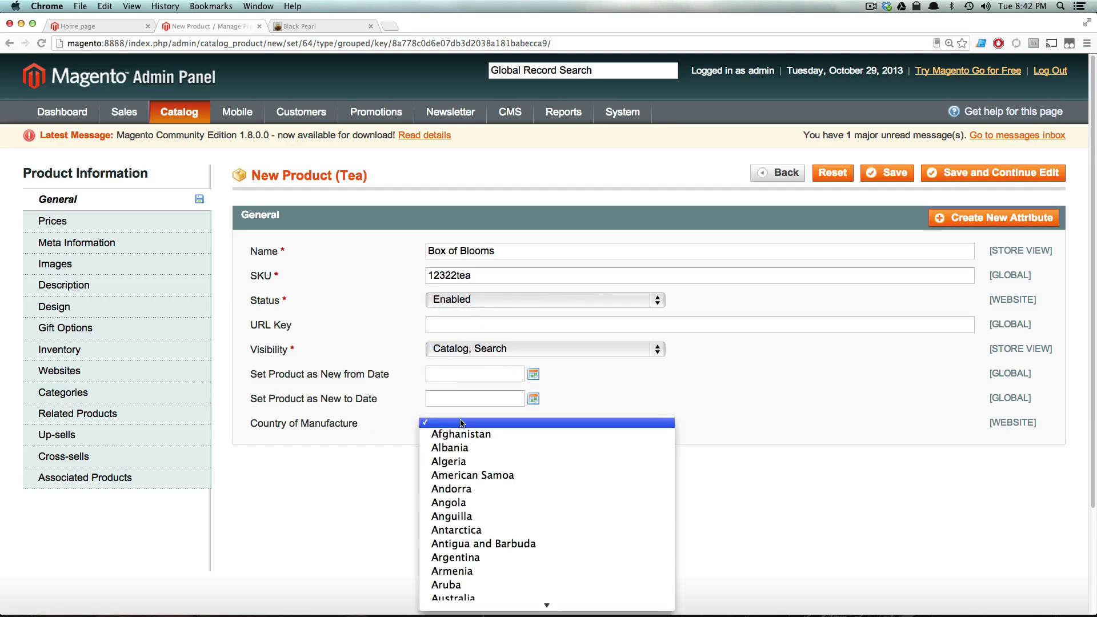
scroll(474, 543, "down", 8)
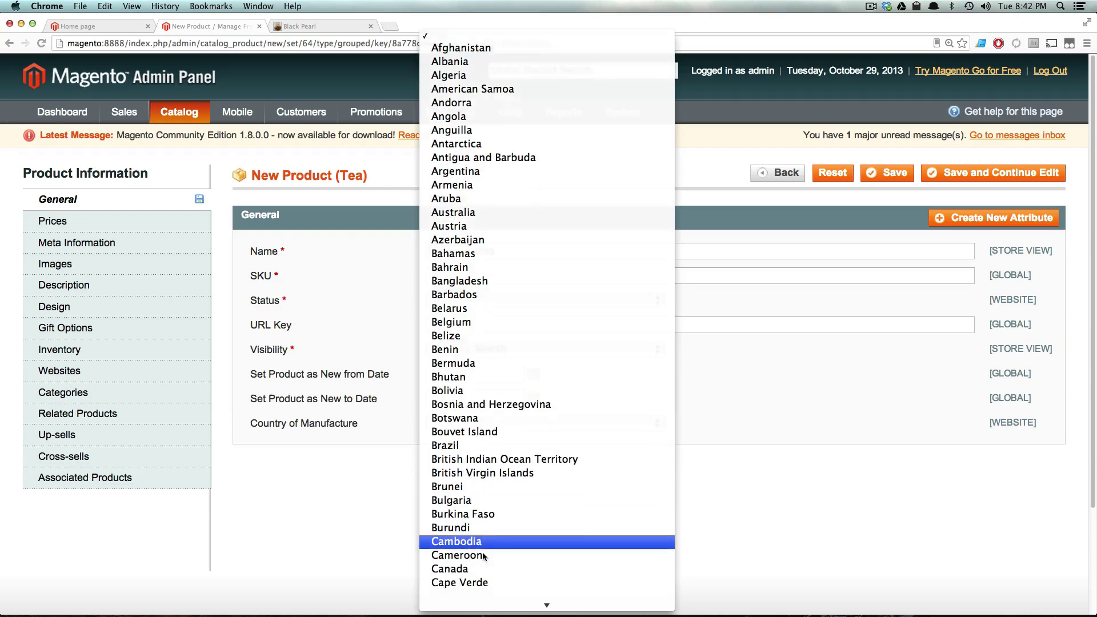
scroll(485, 553, "down", 3)
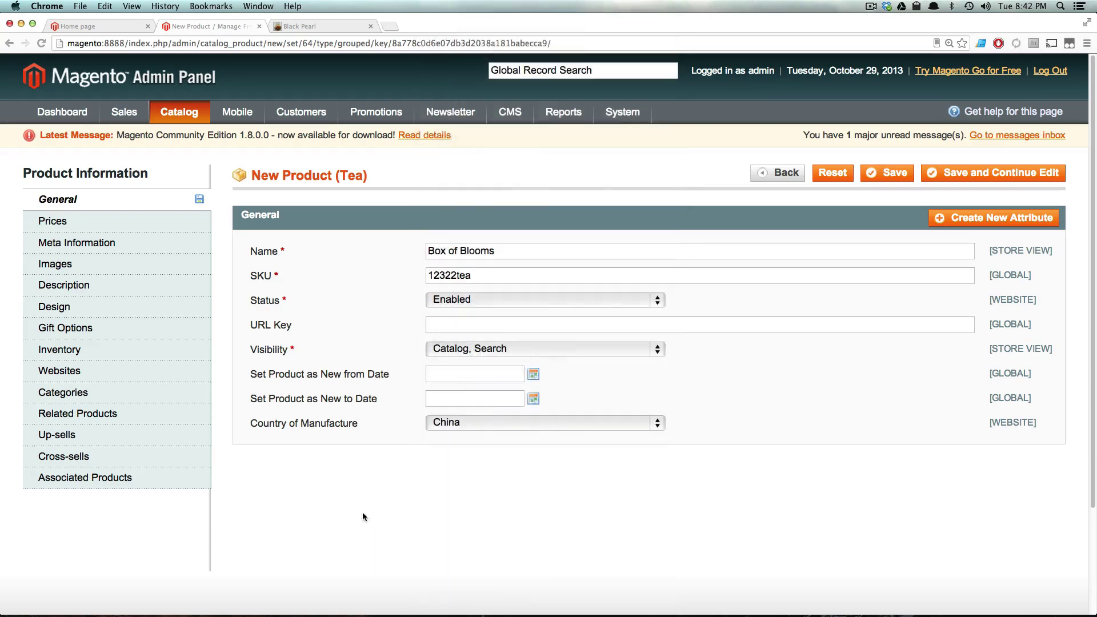
left_click(86, 222)
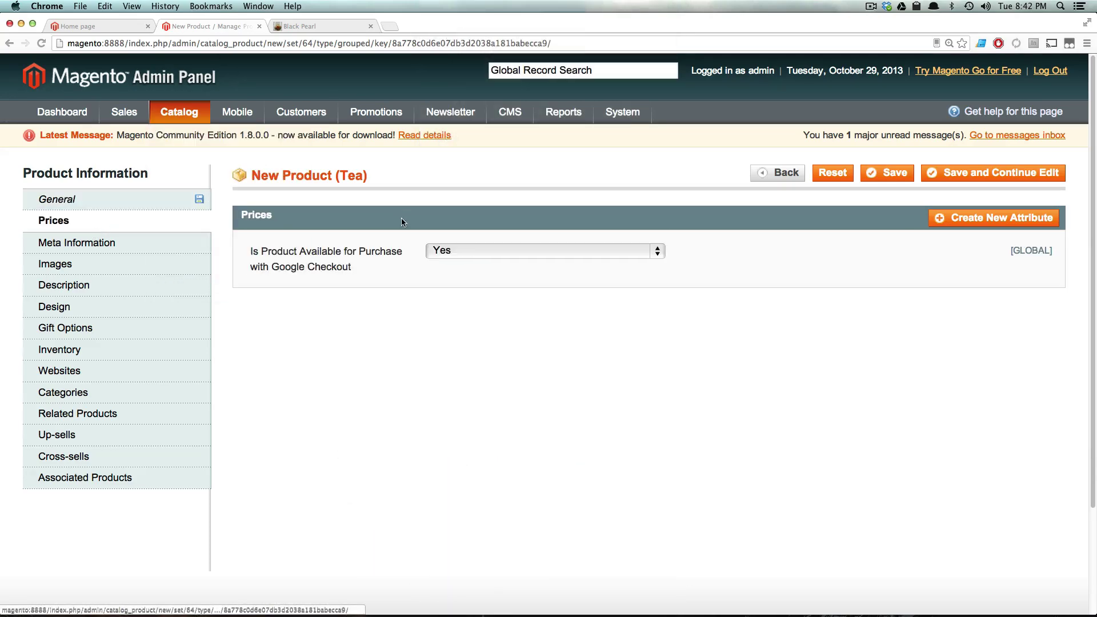
left_click_drag(372, 251, 313, 276)
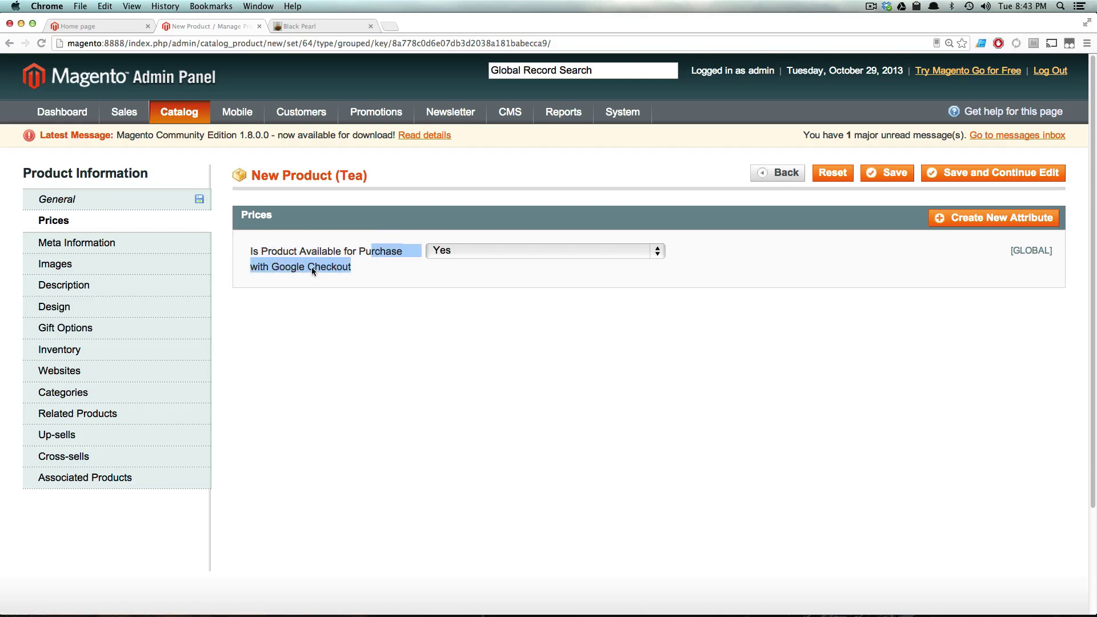
left_click(312, 267)
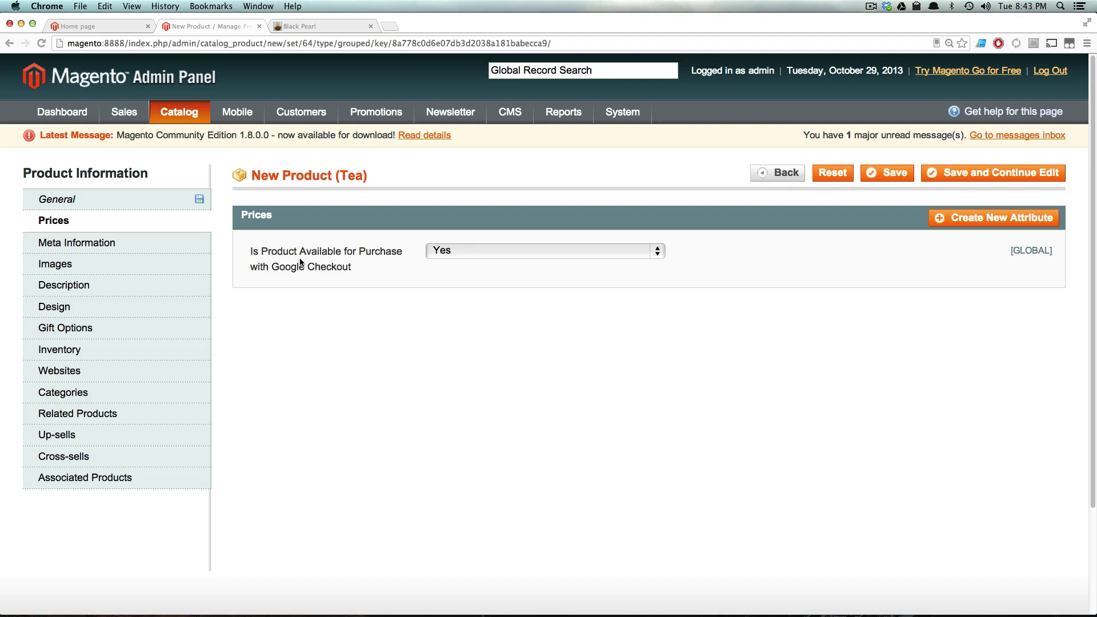
Copy the Dozen Blooms description from the storefront into Meta Keywords and Meta Description.
left_click(172, 243)
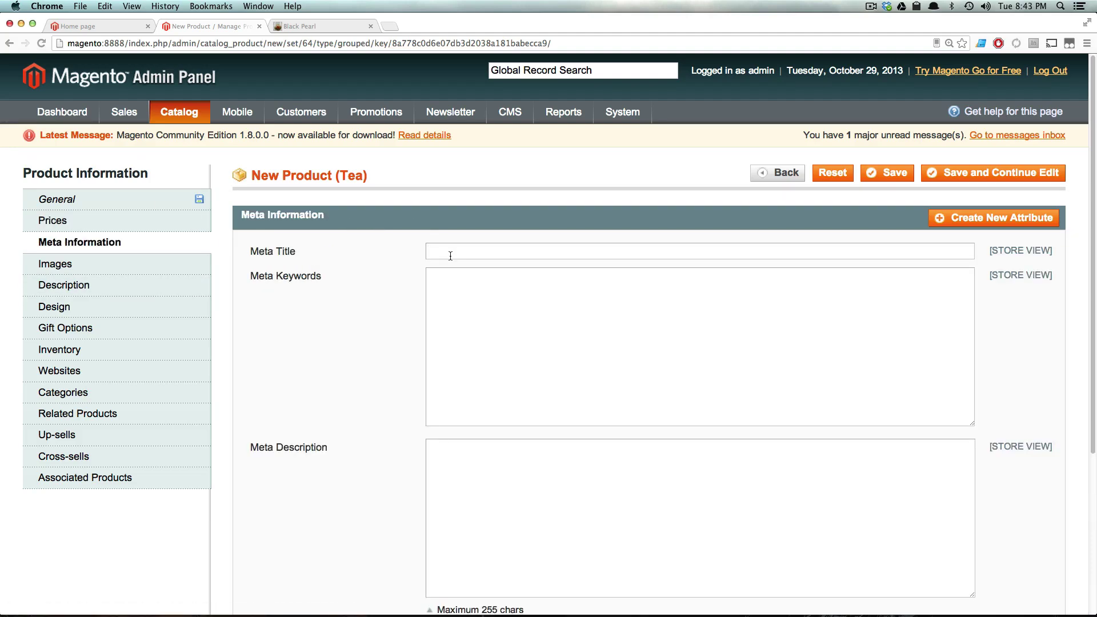
left_click(320, 26)
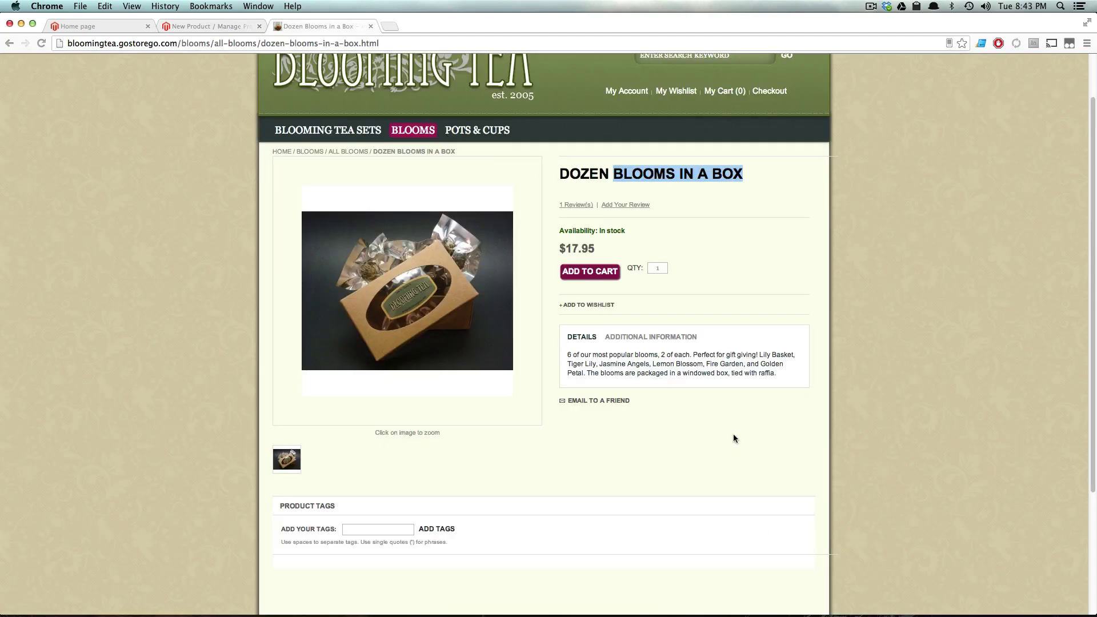
left_click_drag(778, 374, 563, 354)
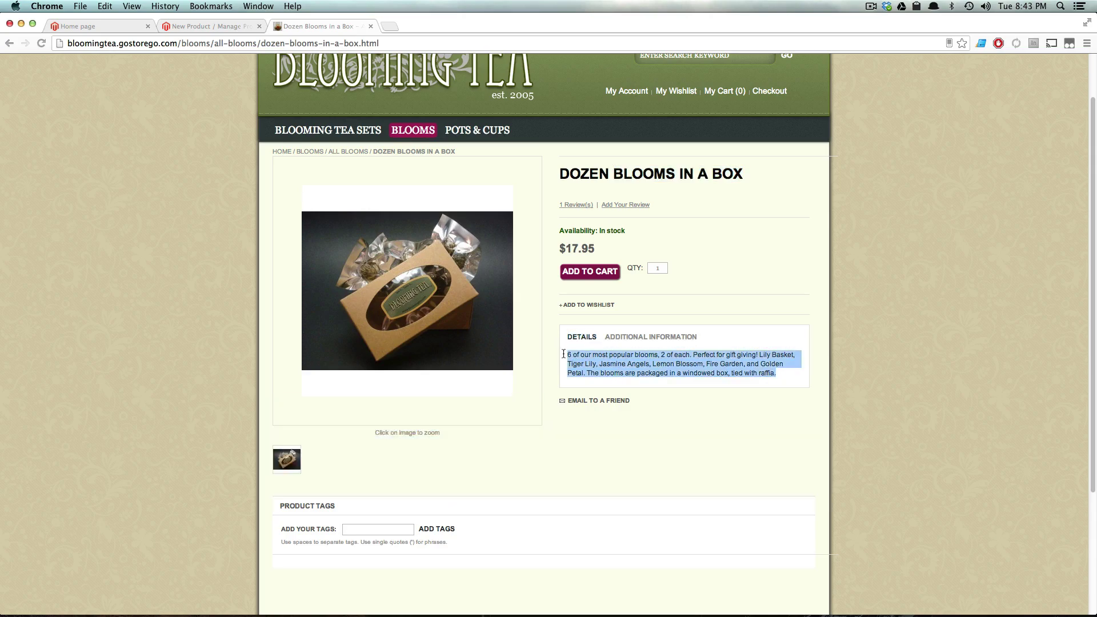
key("super+c")
left_click(215, 27)
key("super+v")
left_click(543, 520)
key("super+v")
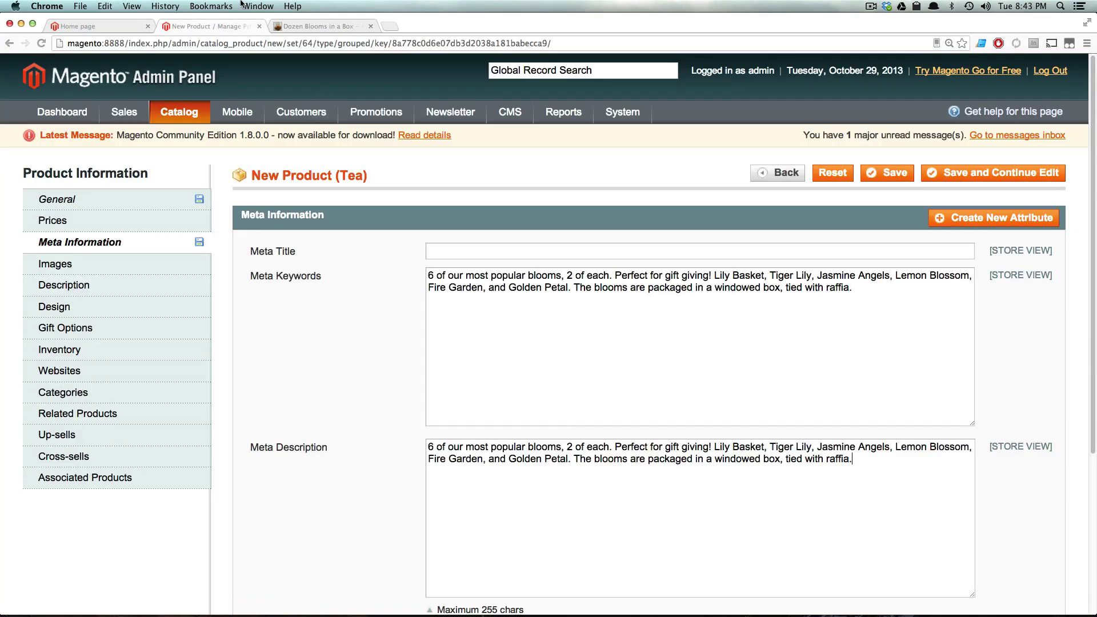
Copy the storefront title and set the Meta Title to 'BLOOMS IN A BOX'.
left_click(320, 26)
left_click_drag(745, 173, 617, 174)
key("super+c")
left_click(189, 27)
left_click(551, 252)
key("super+v")
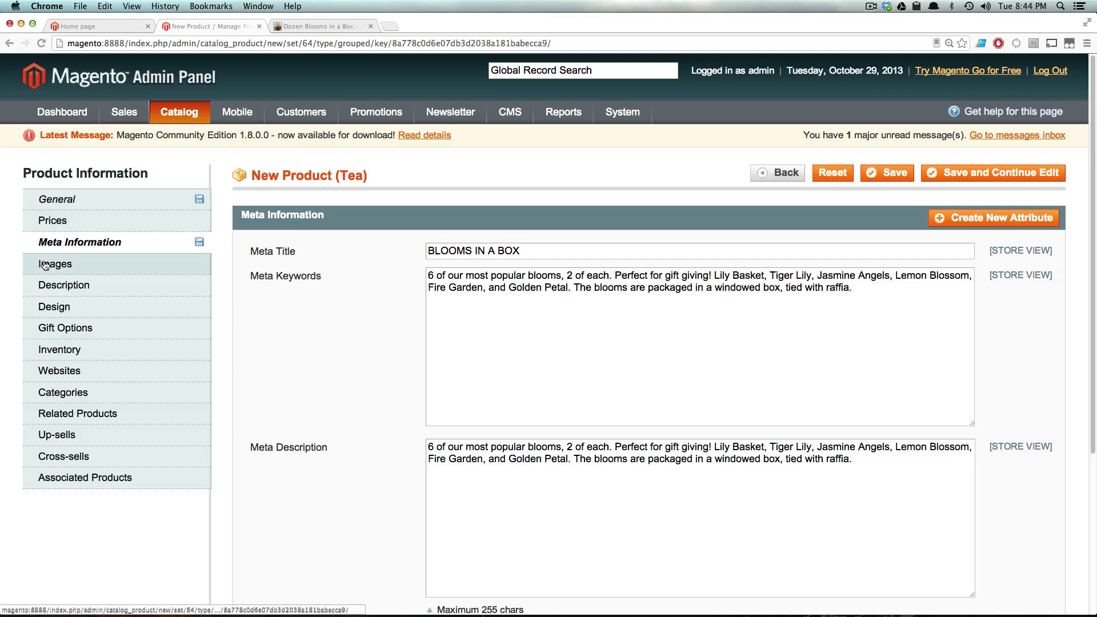
Upload boxlarge.jpg and make it the product's thumbnail, small and base image.
left_click(90, 274)
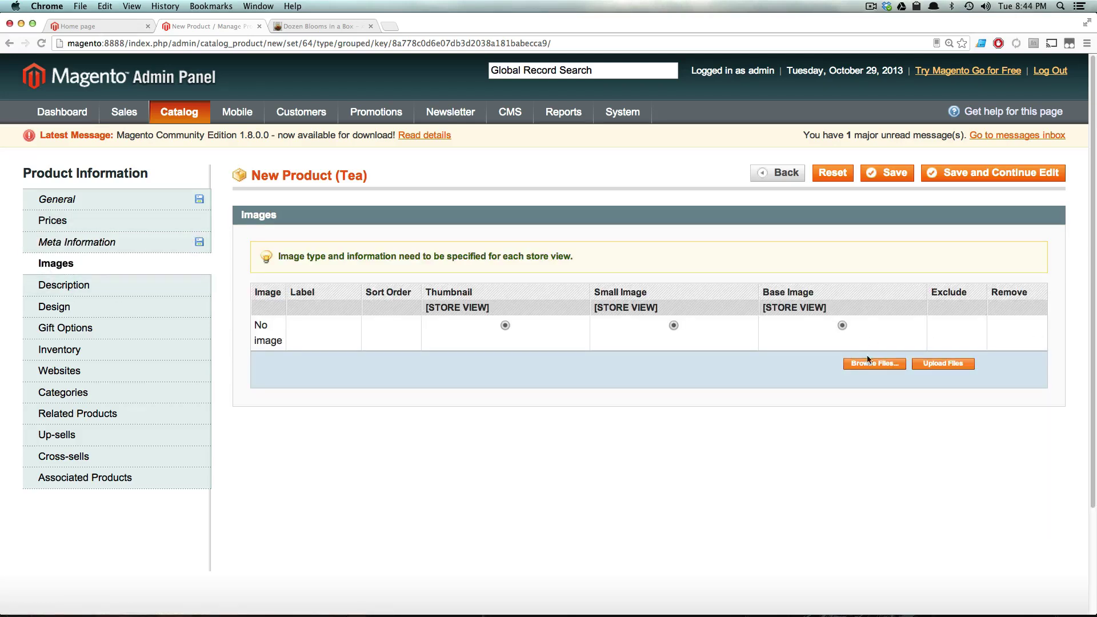
left_click(874, 363)
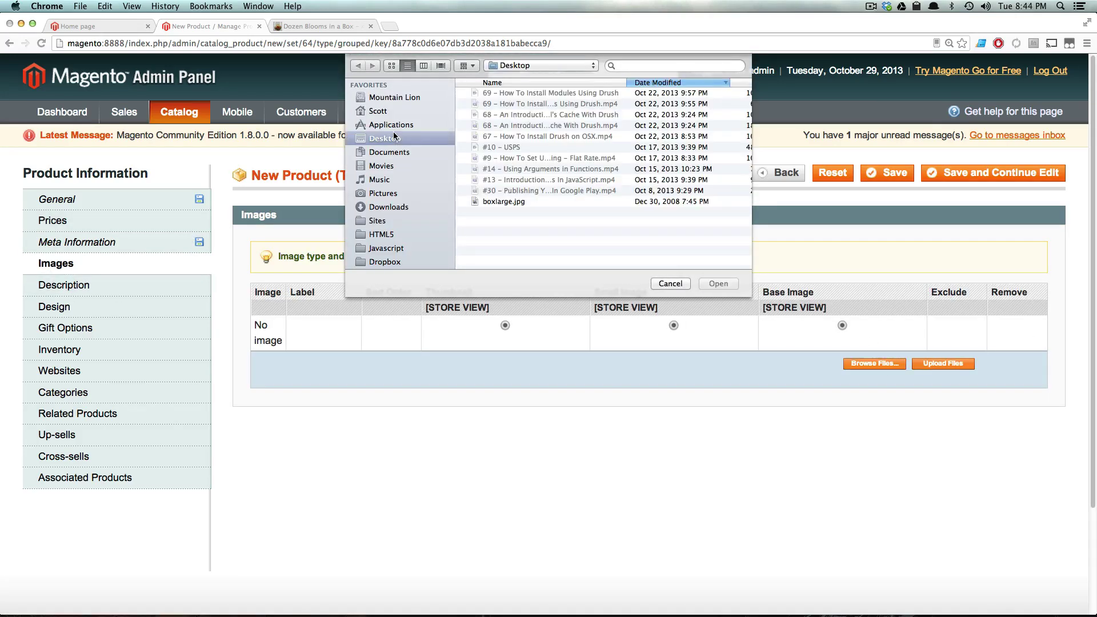
left_click(571, 201)
key("Return")
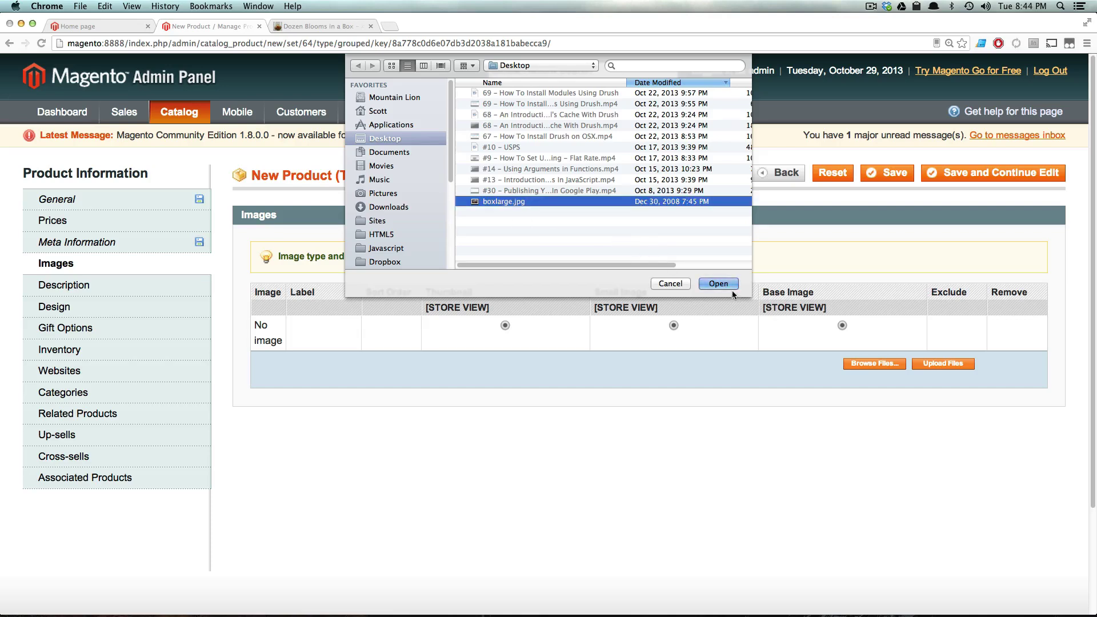
left_click(929, 363)
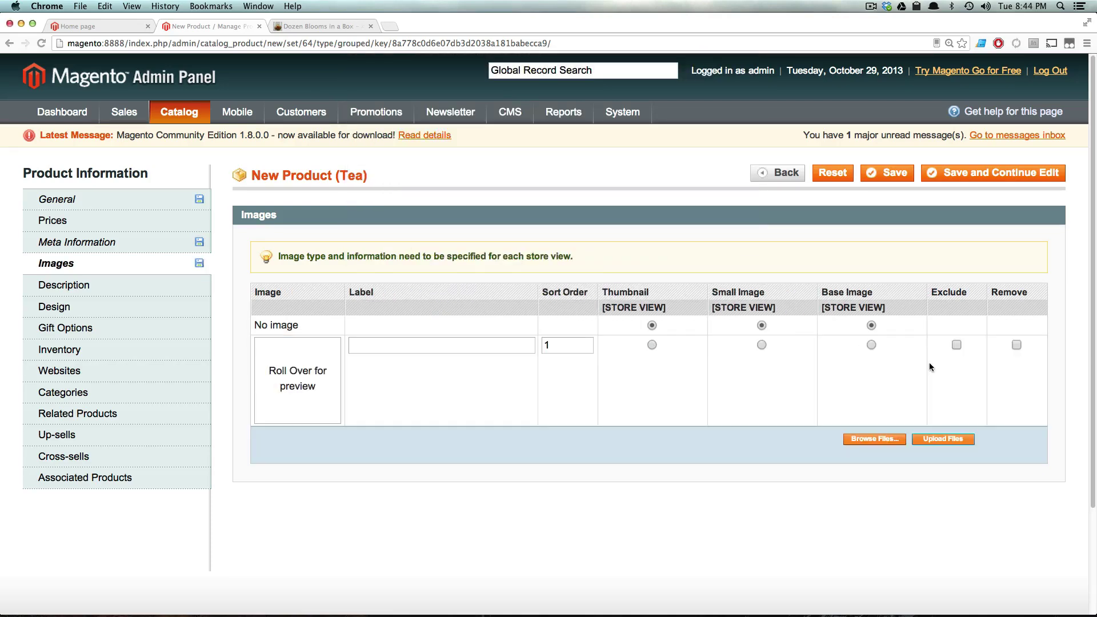
left_click(761, 345)
left_click(871, 345)
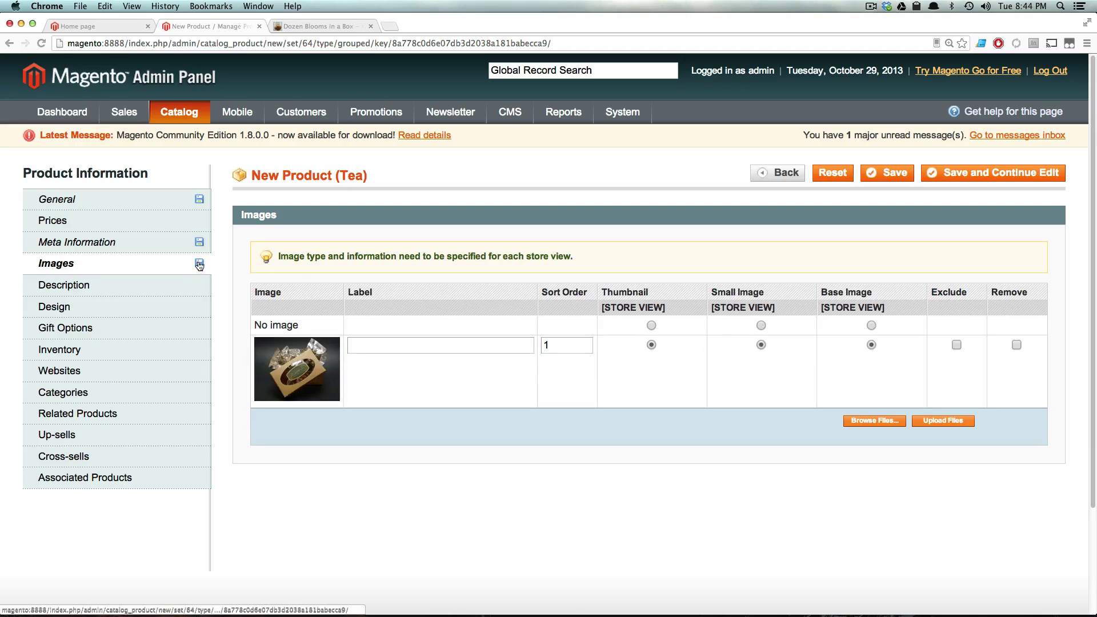
left_click(143, 278)
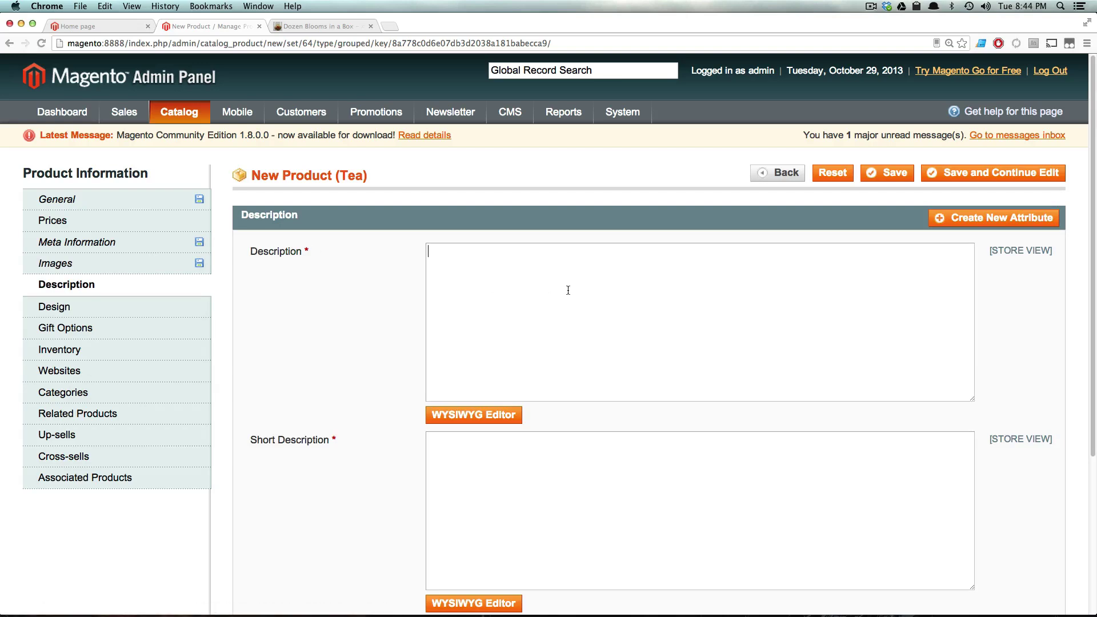
Paste the '6 of our most popular blooms, 2 of each' blurb into Description and Short Description.
key("super+shift+v")
mouse_move(631, 308)
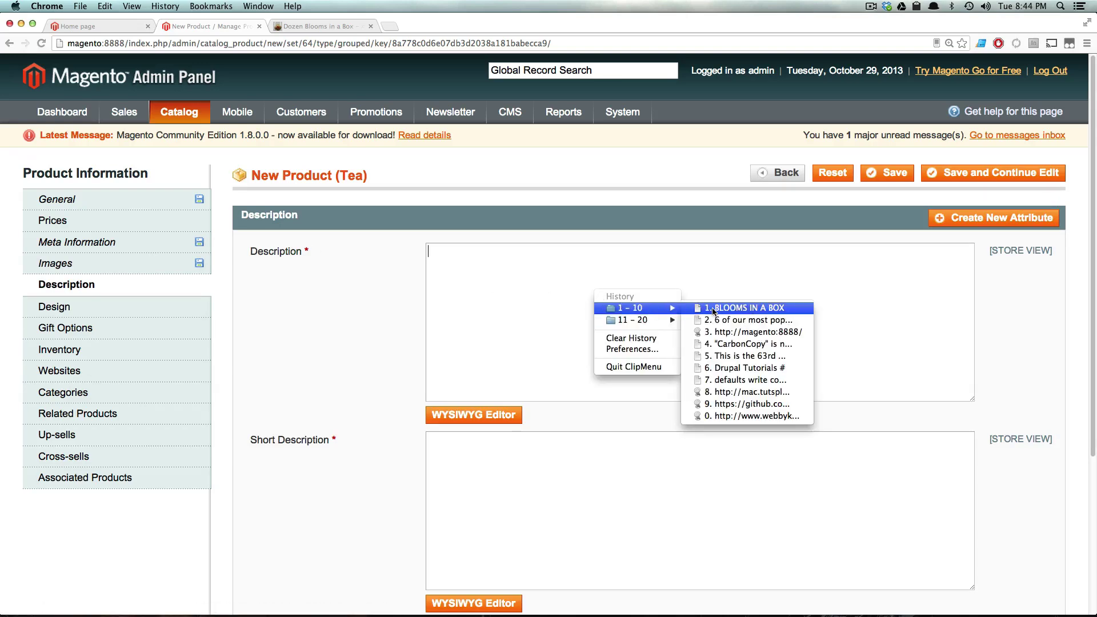
left_click(718, 321)
left_click(293, 482)
key("super+v")
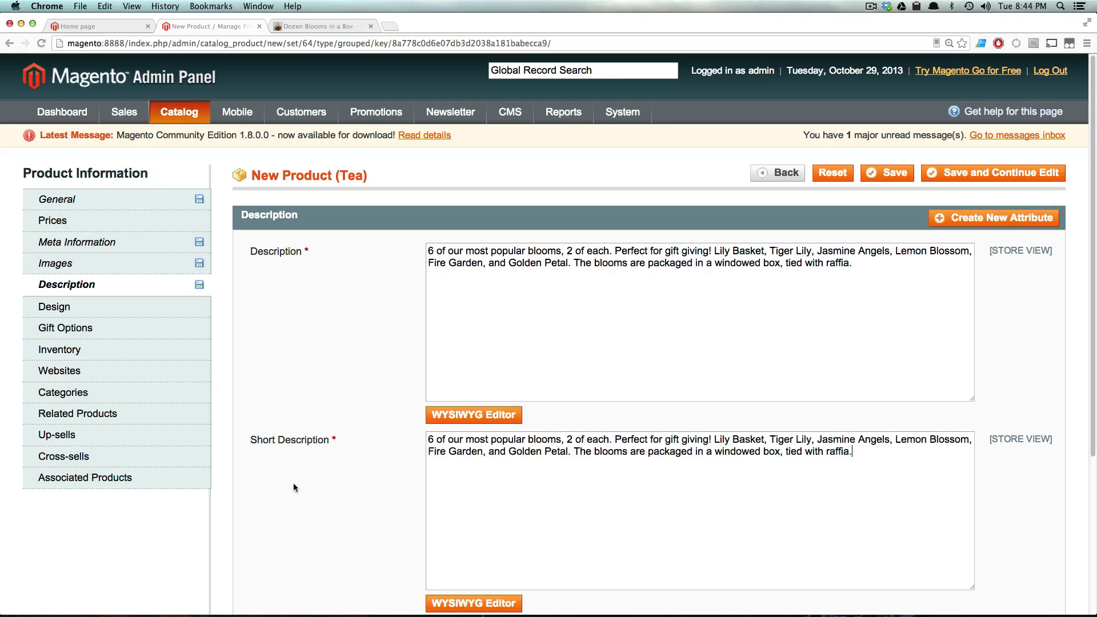
Glance at the Design settings and storefront home page, then return to the product editor.
left_click(83, 304)
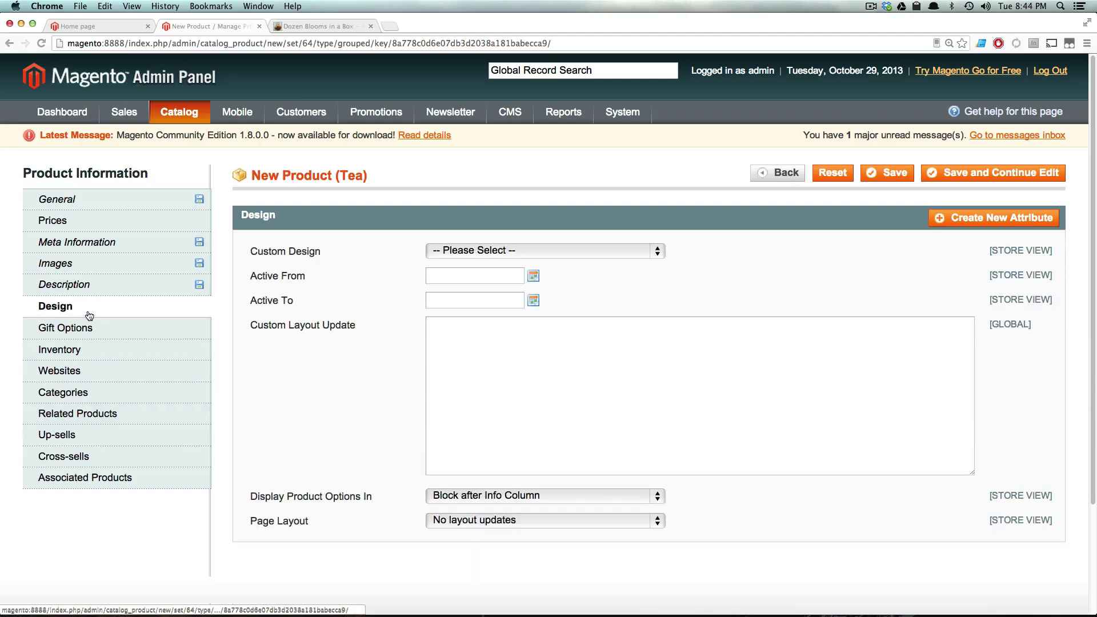
left_click(82, 294)
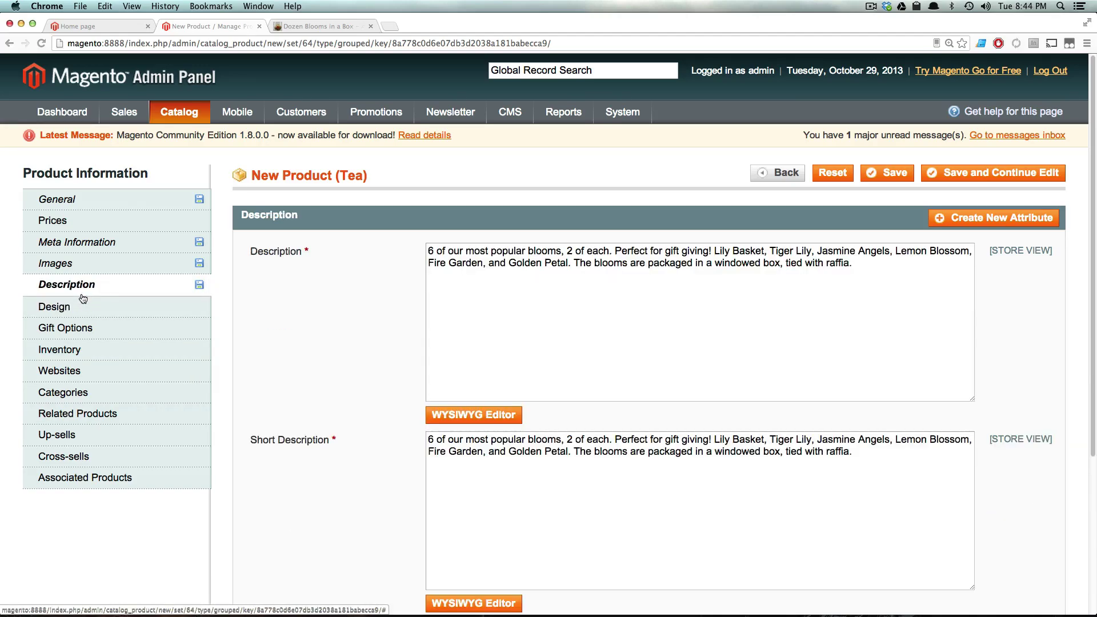
left_click(105, 26)
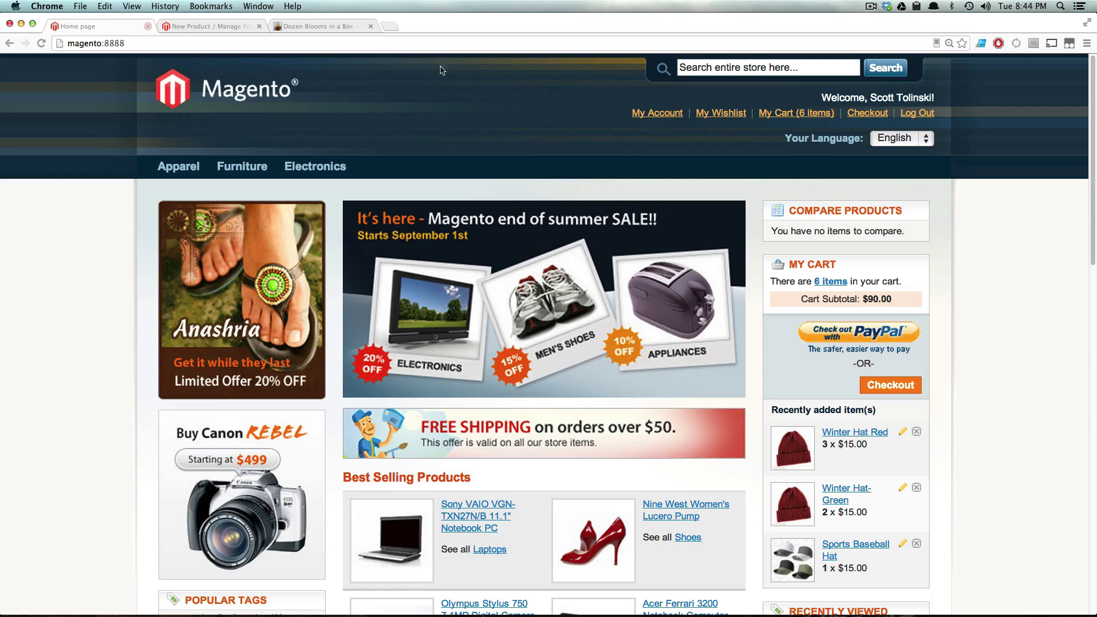
left_click(197, 26)
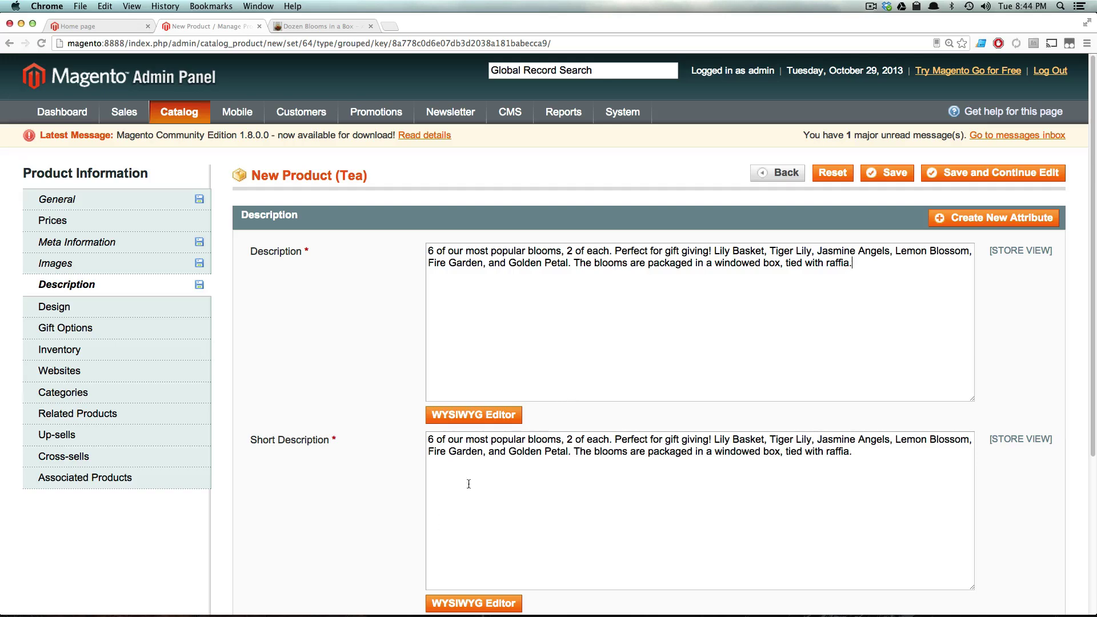
Set the product's Stock Availability to In Stock.
left_click(119, 312)
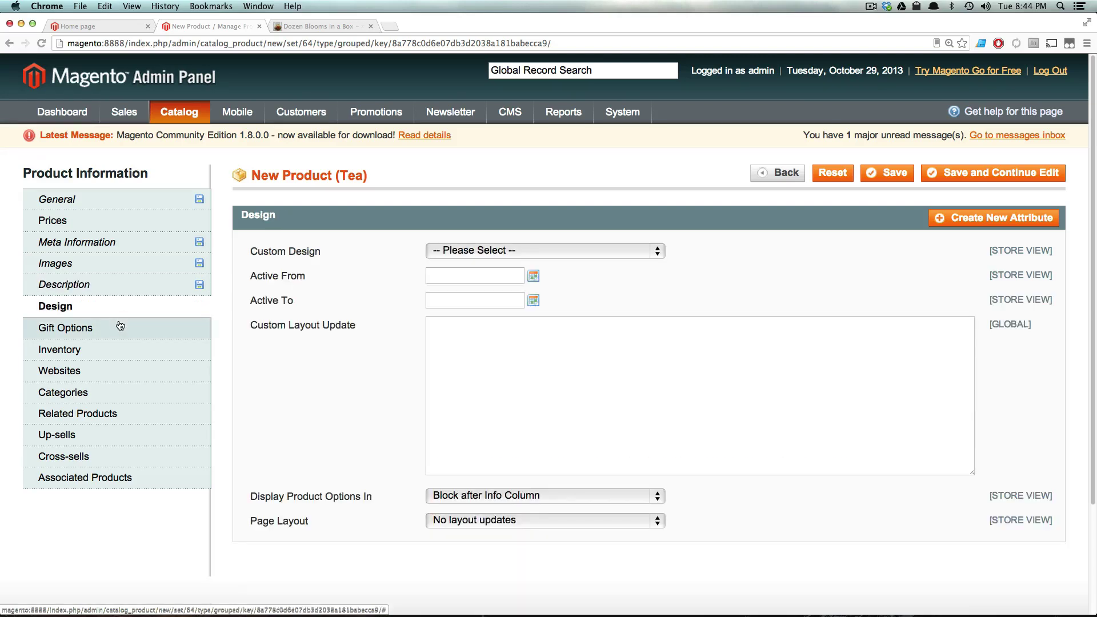
left_click(119, 329)
scroll(117, 340, "down", 2)
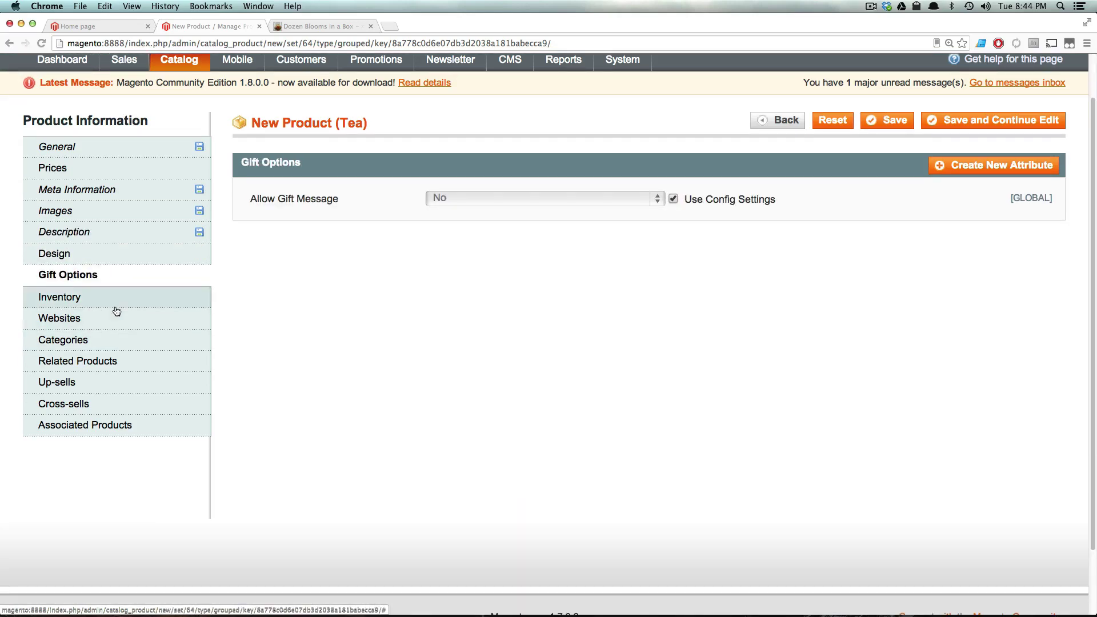
left_click(116, 306)
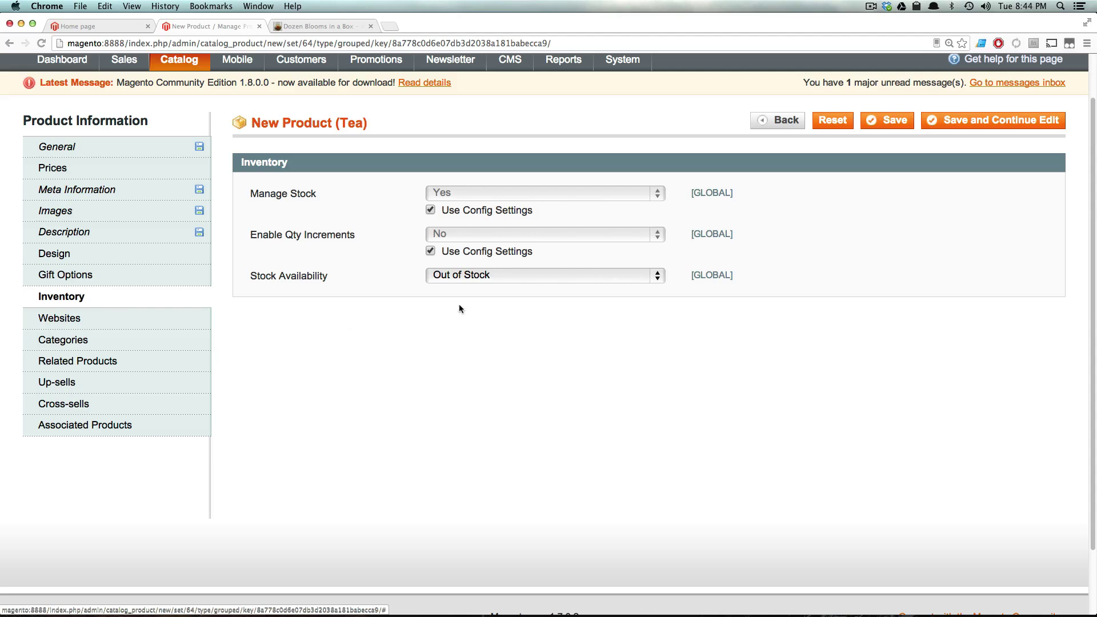
left_click(501, 279)
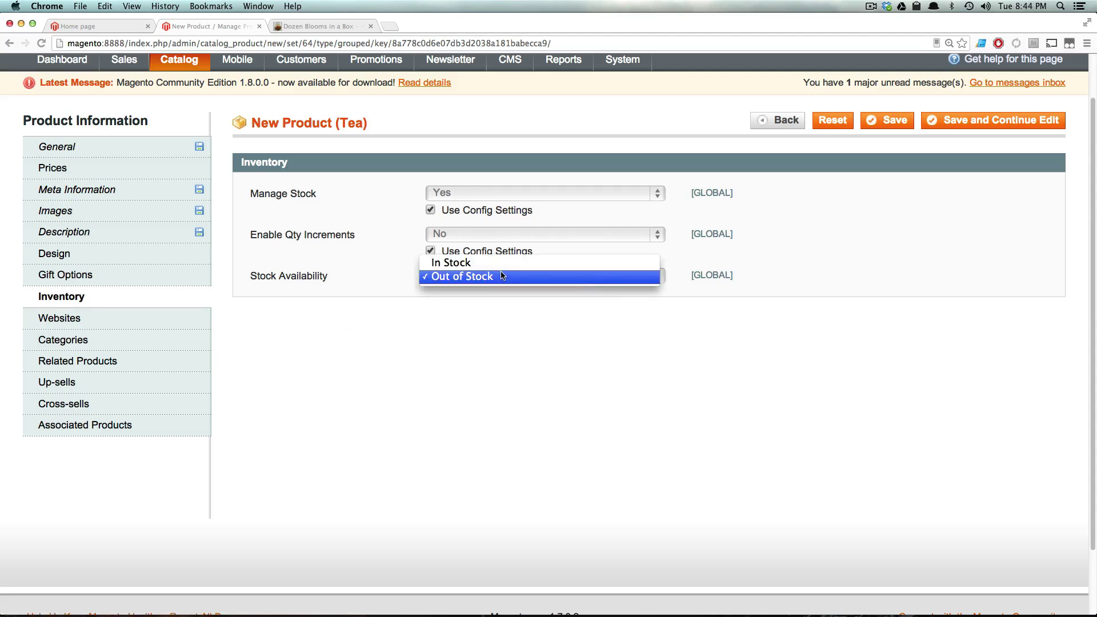
left_click(505, 261)
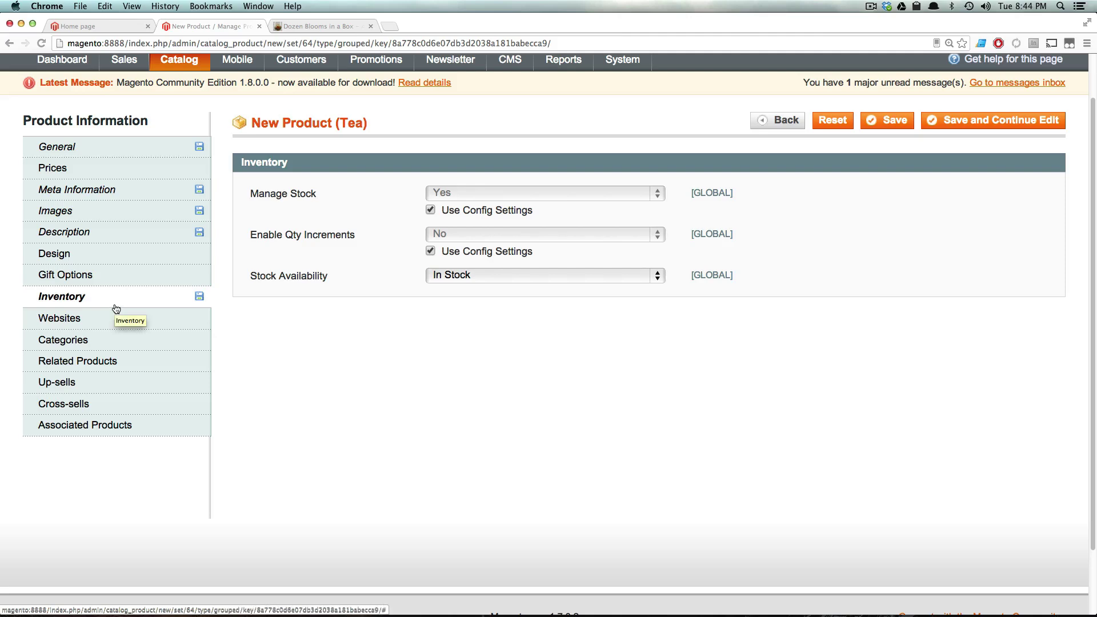
Assign the product to Main Website and the Root Catalog and Apparel categories.
left_click(91, 315)
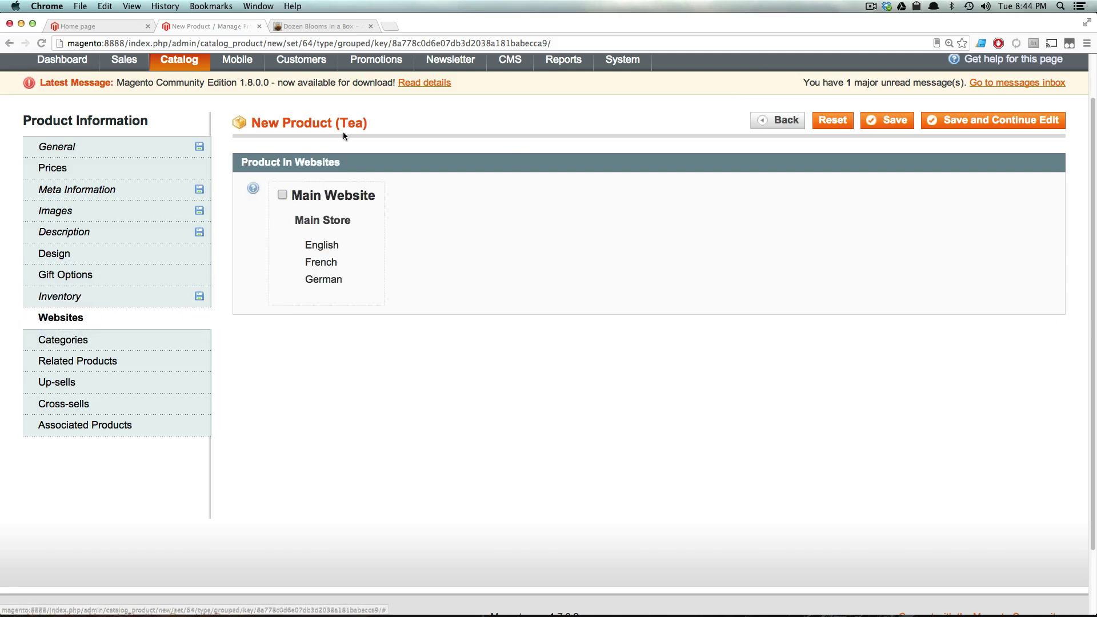
left_click(284, 195)
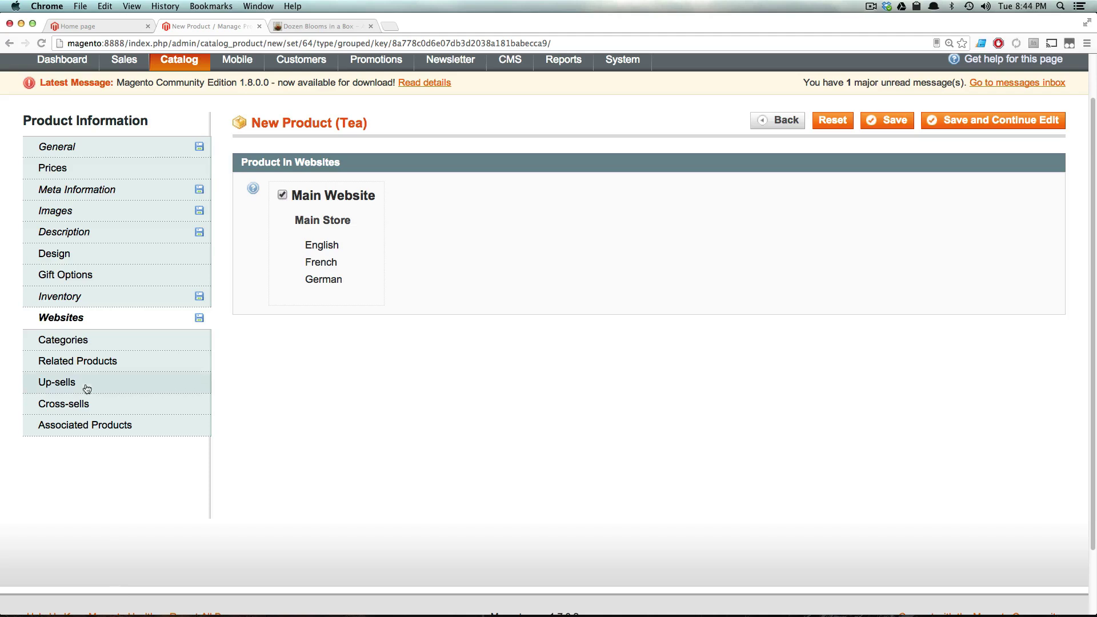
left_click(82, 342)
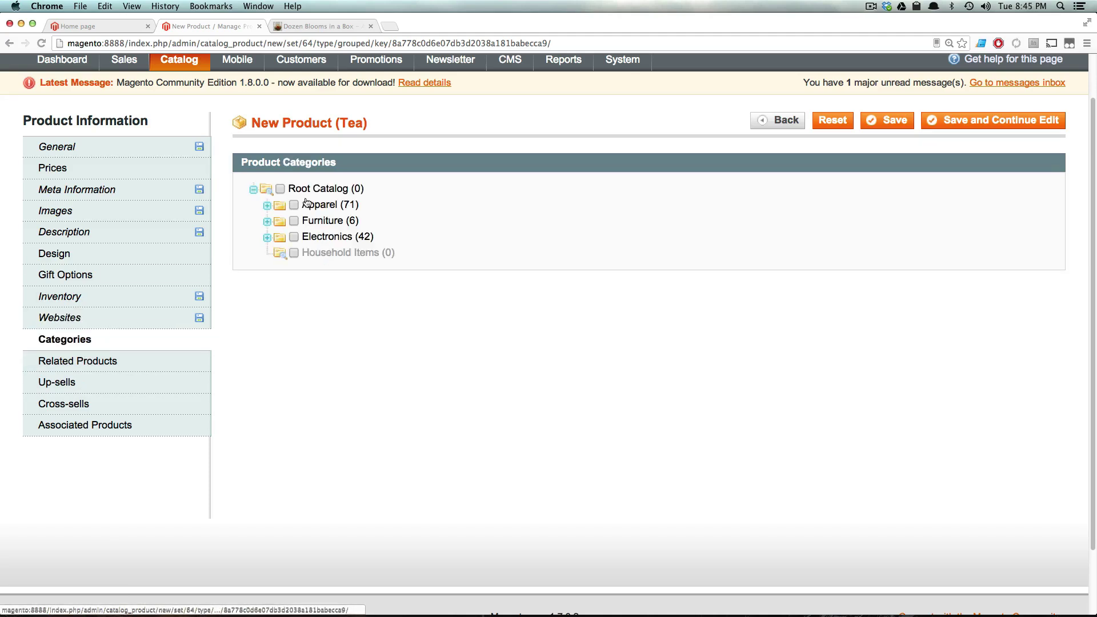
left_click(280, 188)
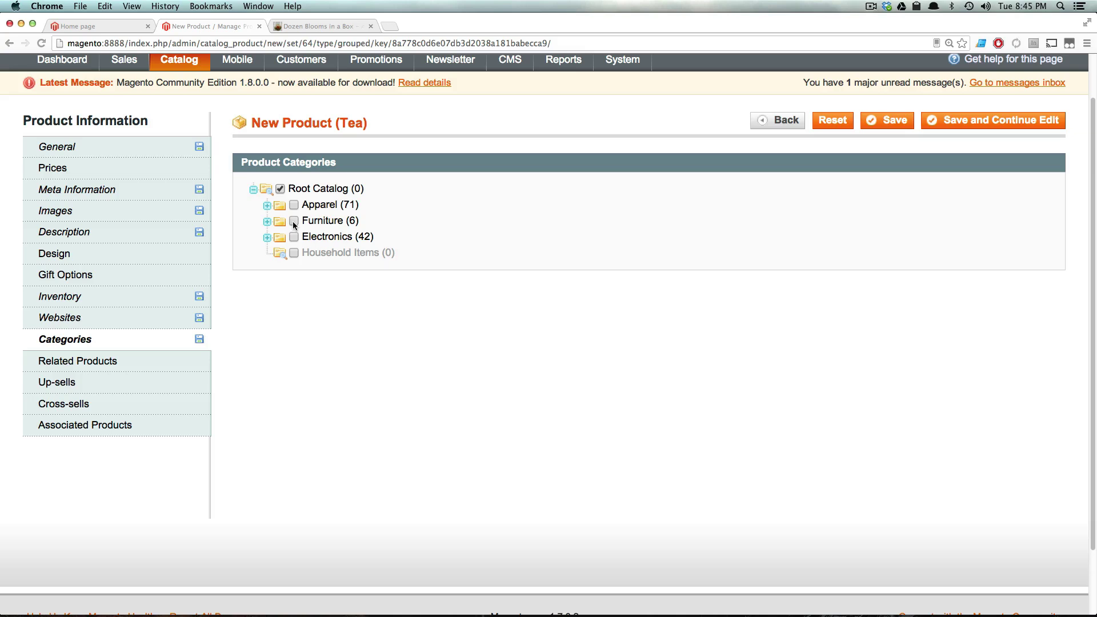
left_click(267, 205)
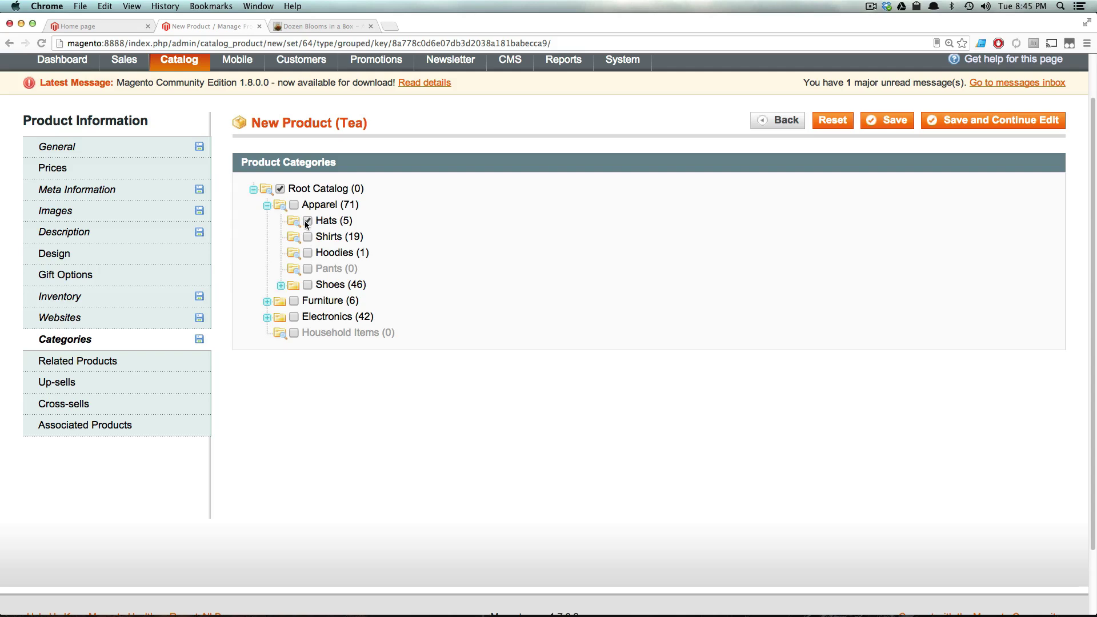
left_click(293, 205)
left_click(266, 205)
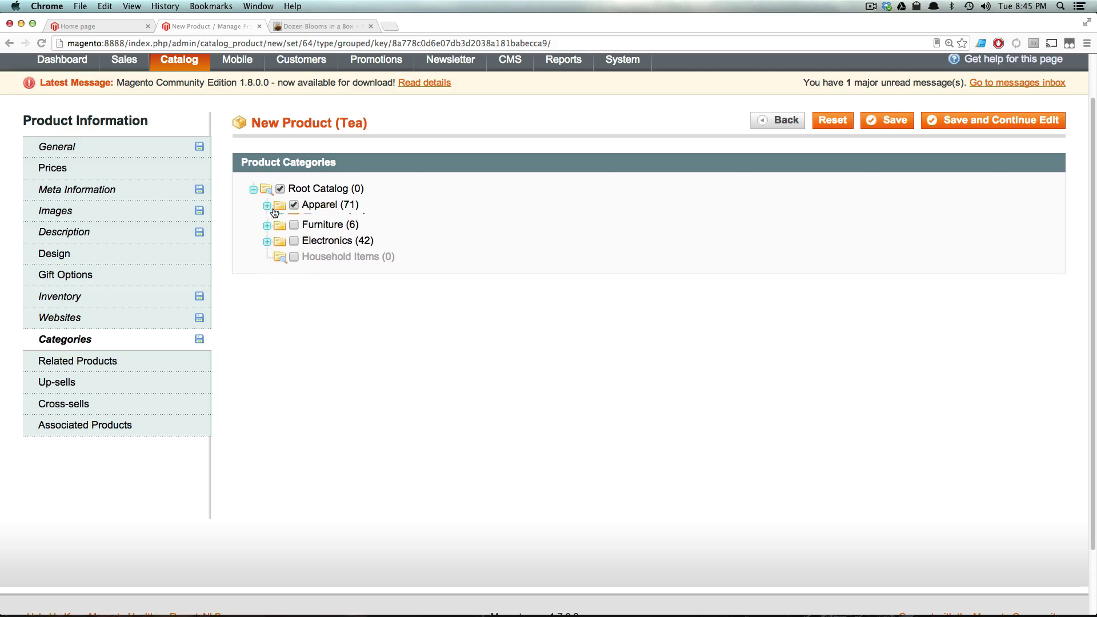
left_click(104, 367)
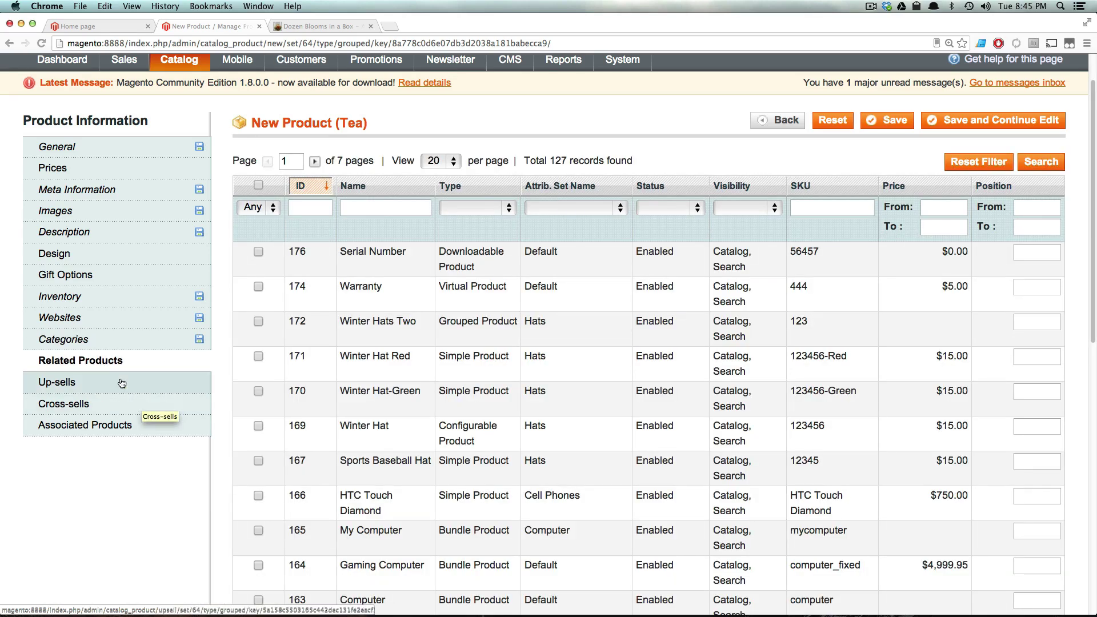
Save Box of Blooms and confirm its Associated Products list shows 0 records.
left_click(121, 404)
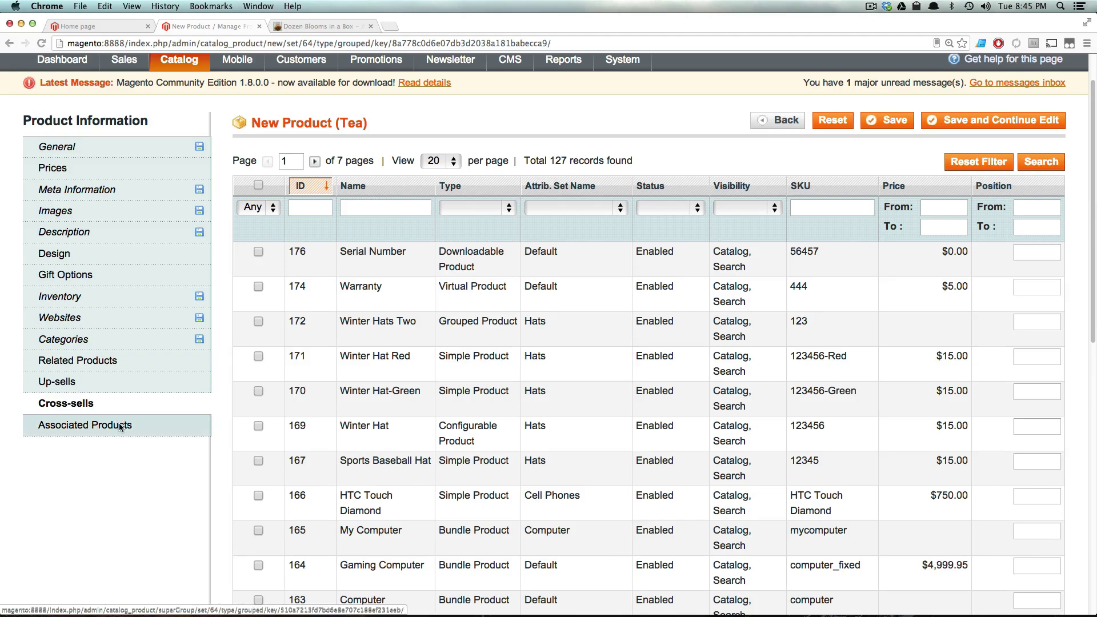
left_click(120, 426)
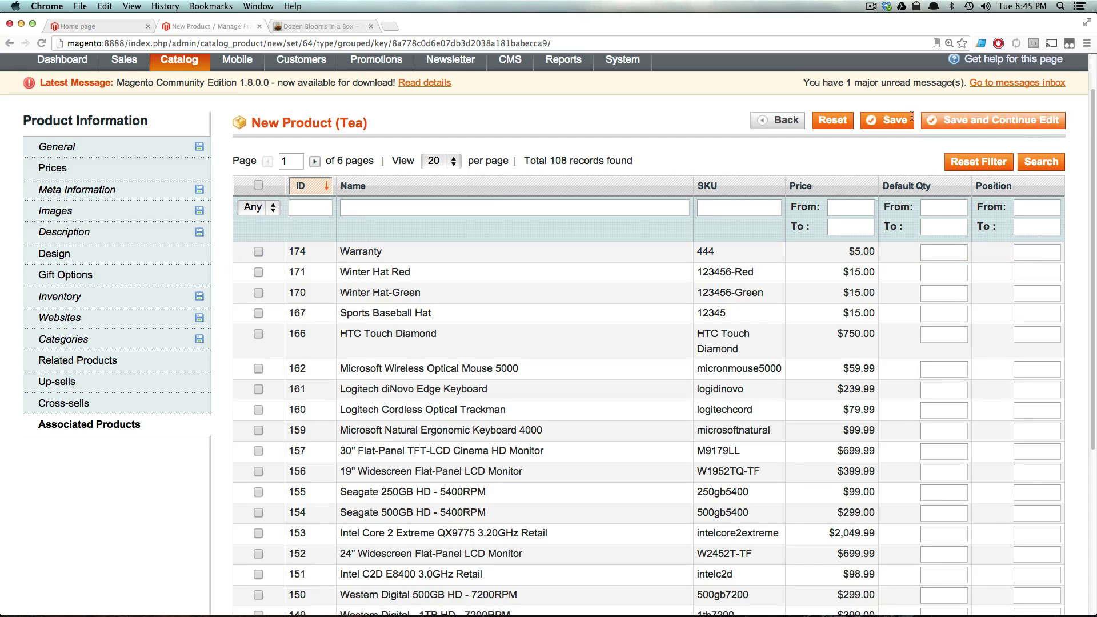
left_click(941, 122)
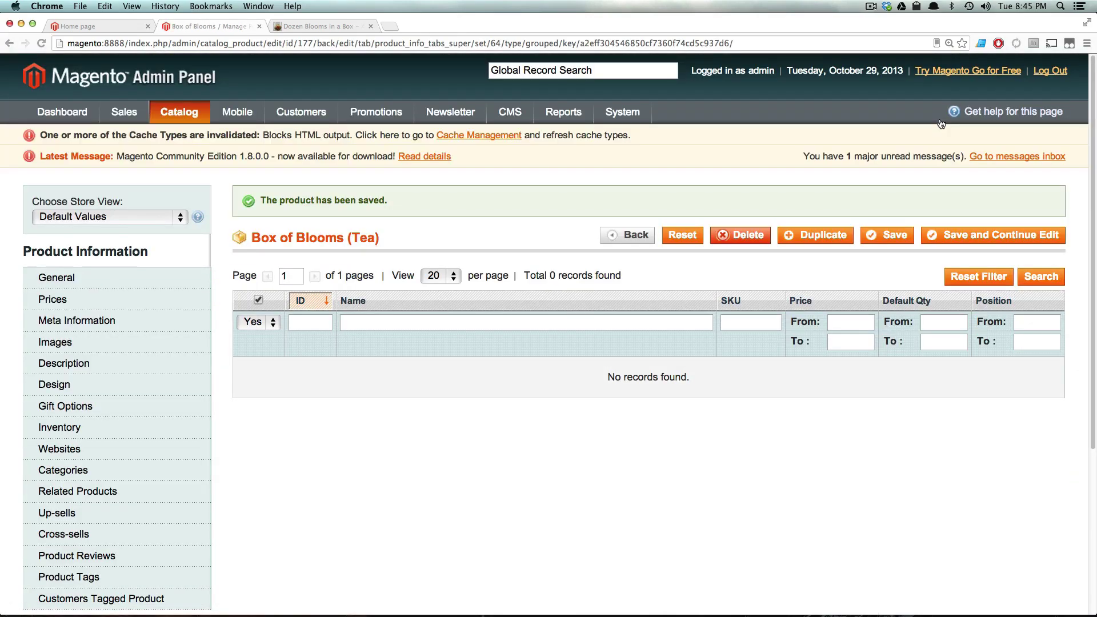
scroll(574, 335, "down", 2)
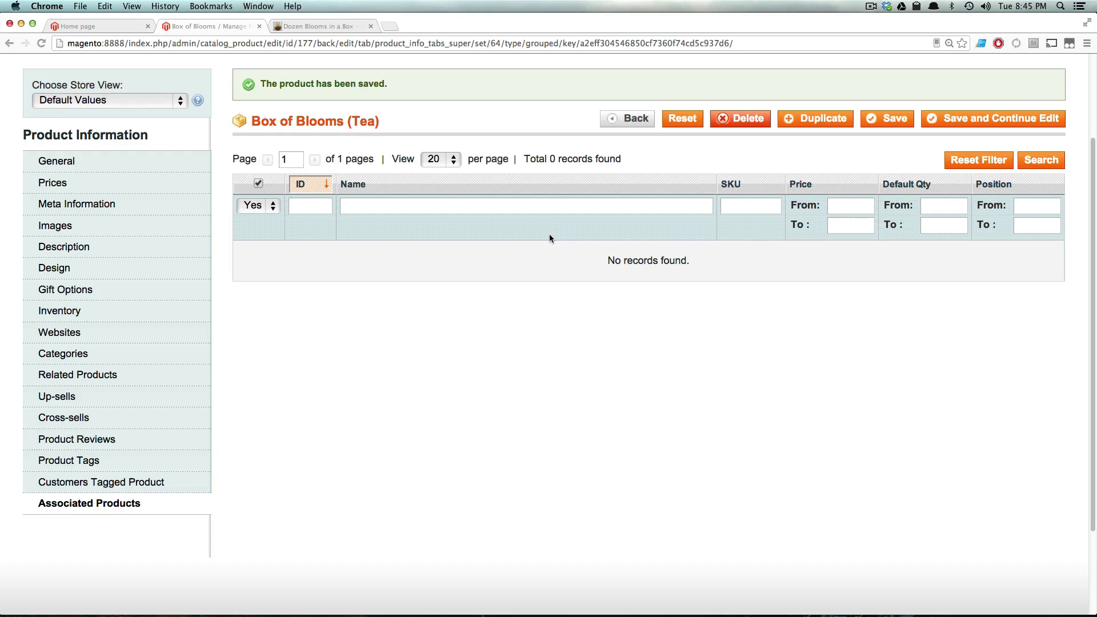
scroll(550, 238, "up", 3)
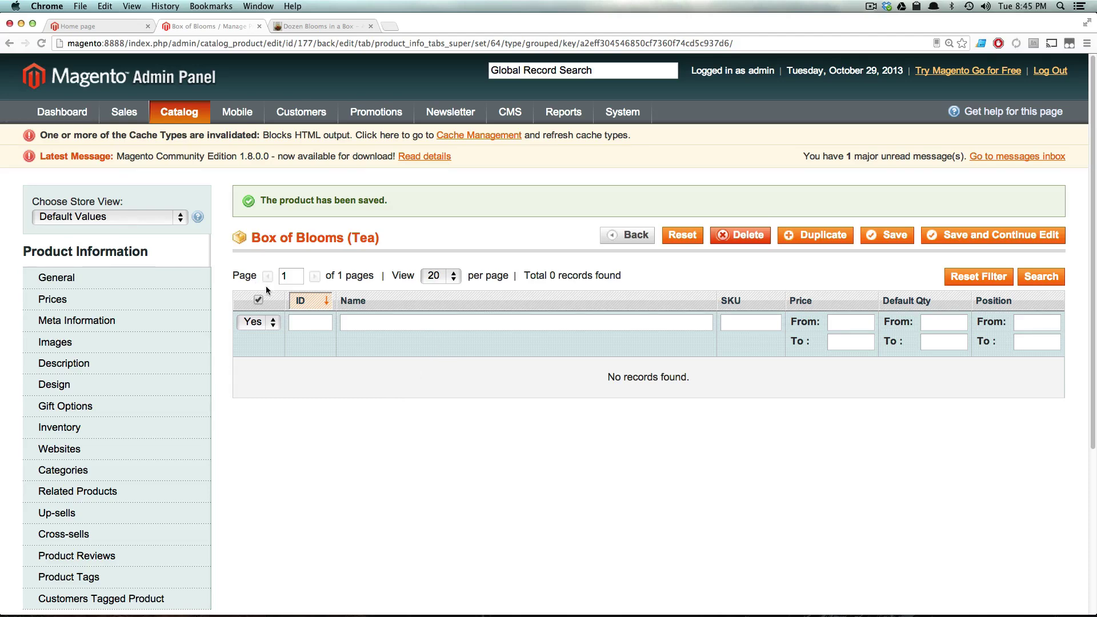
scroll(266, 295, "down", 2)
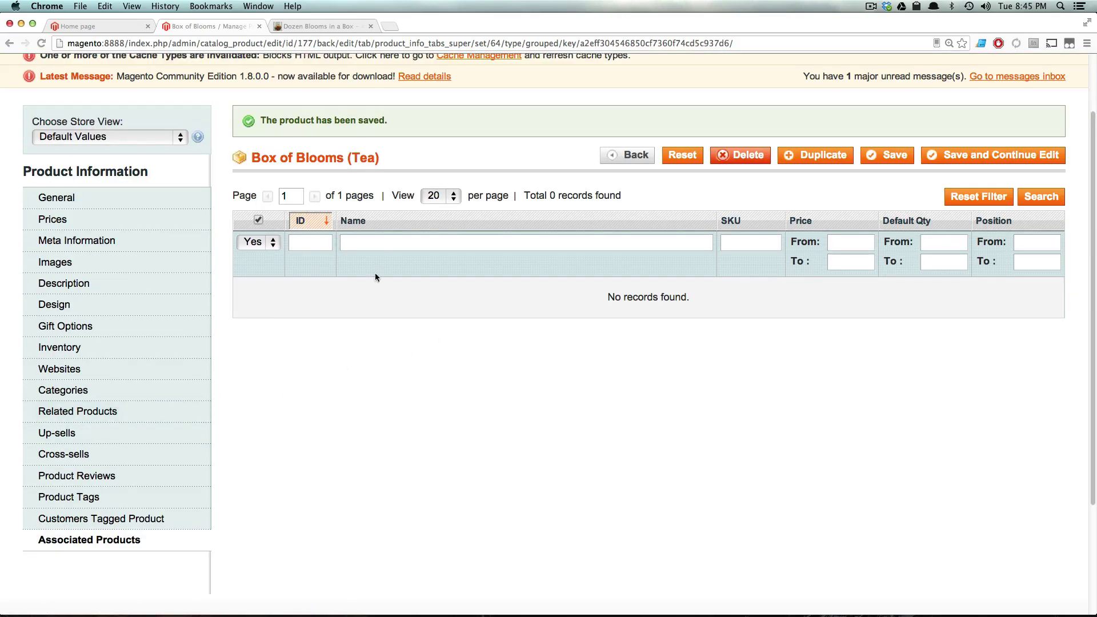
scroll(626, 304, "up", 2)
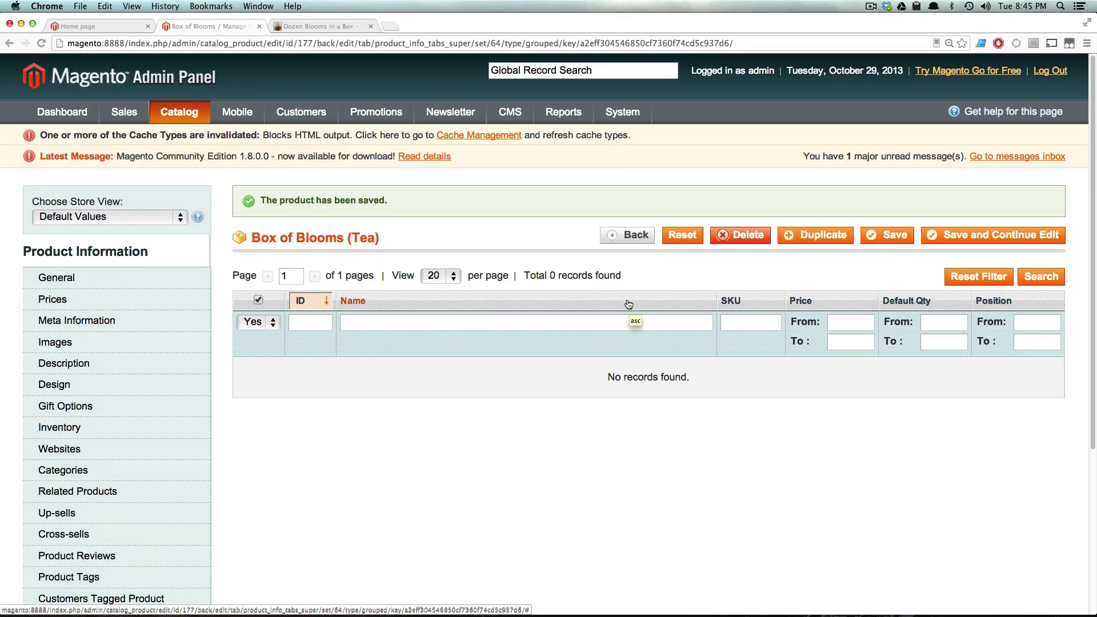
Start a new Simple Product using the Tea attribute set.
mouse_move(176, 111)
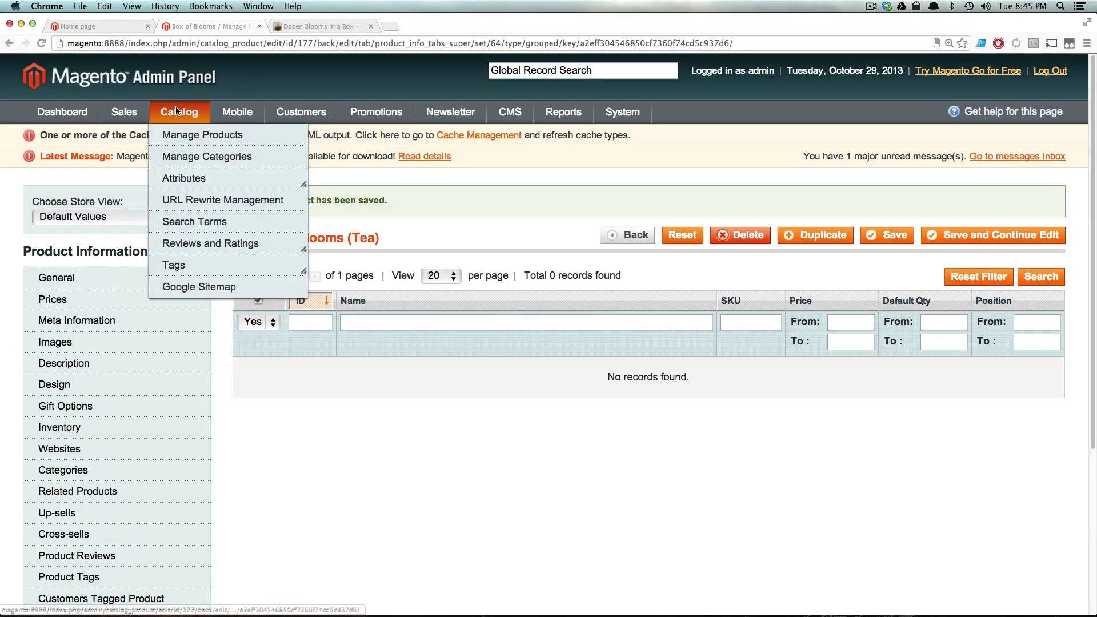
left_click(187, 136)
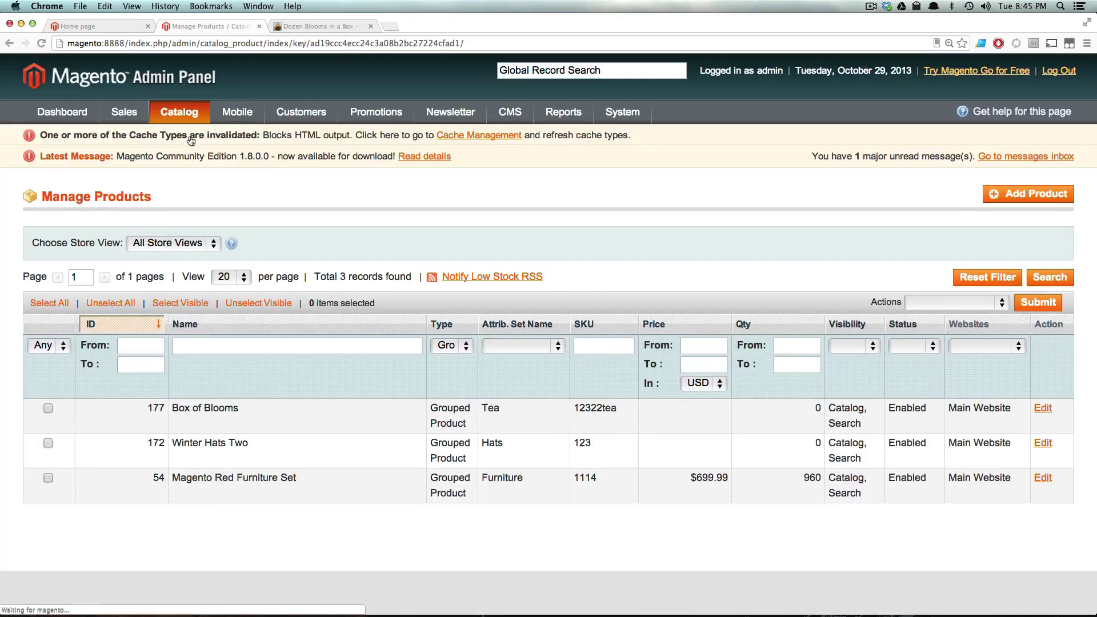
left_click(1004, 195)
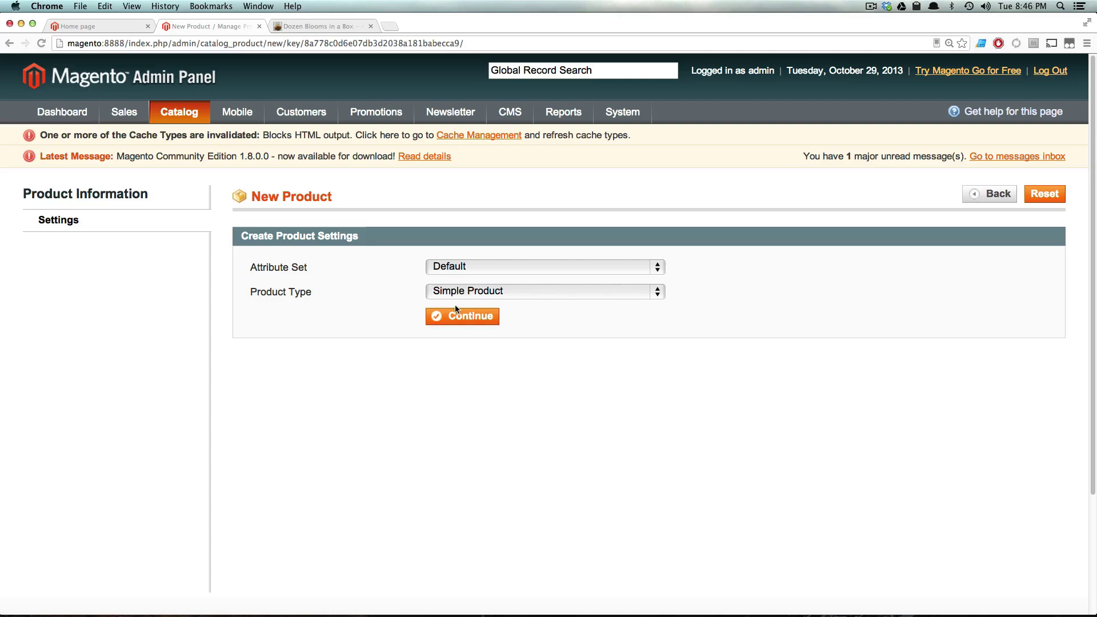
left_click(477, 293)
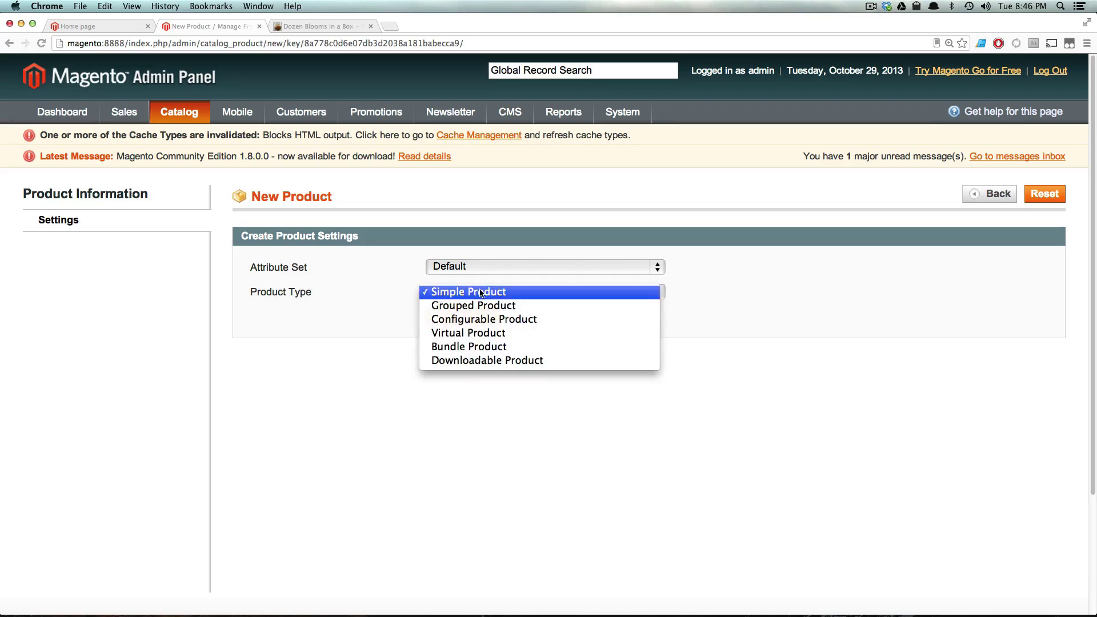
left_click(480, 293)
left_click(487, 269)
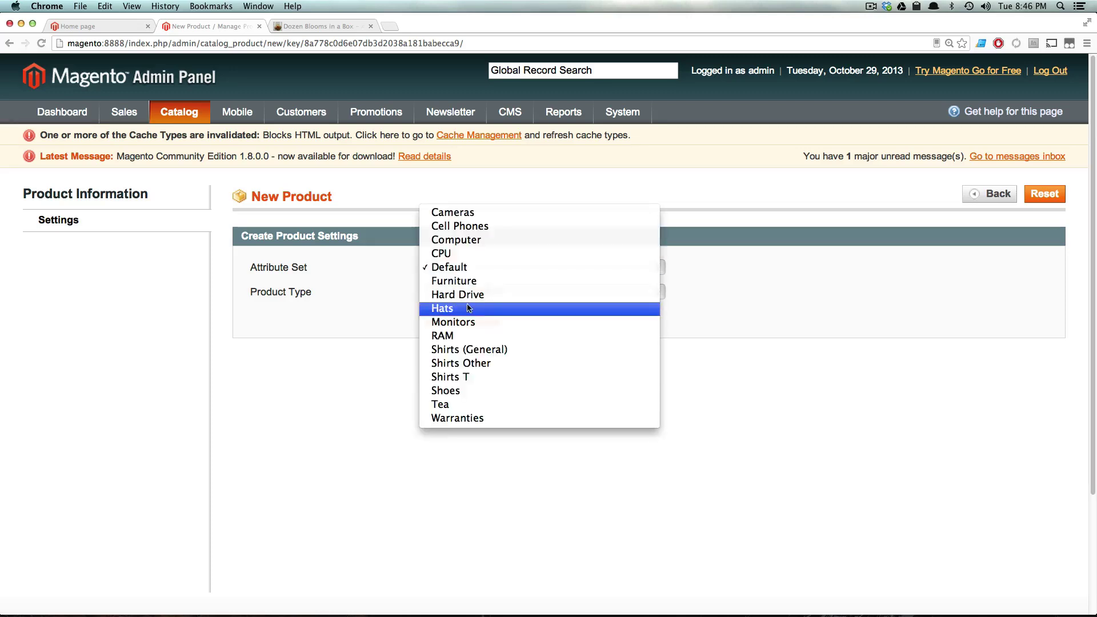
left_click(457, 404)
left_click(479, 318)
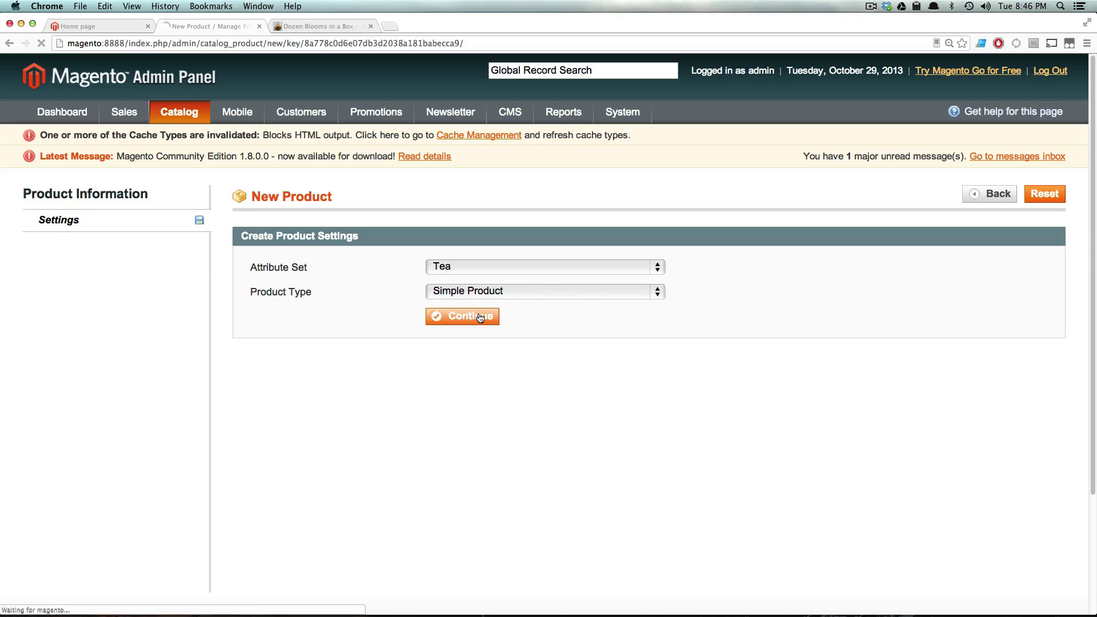
left_click(153, 245)
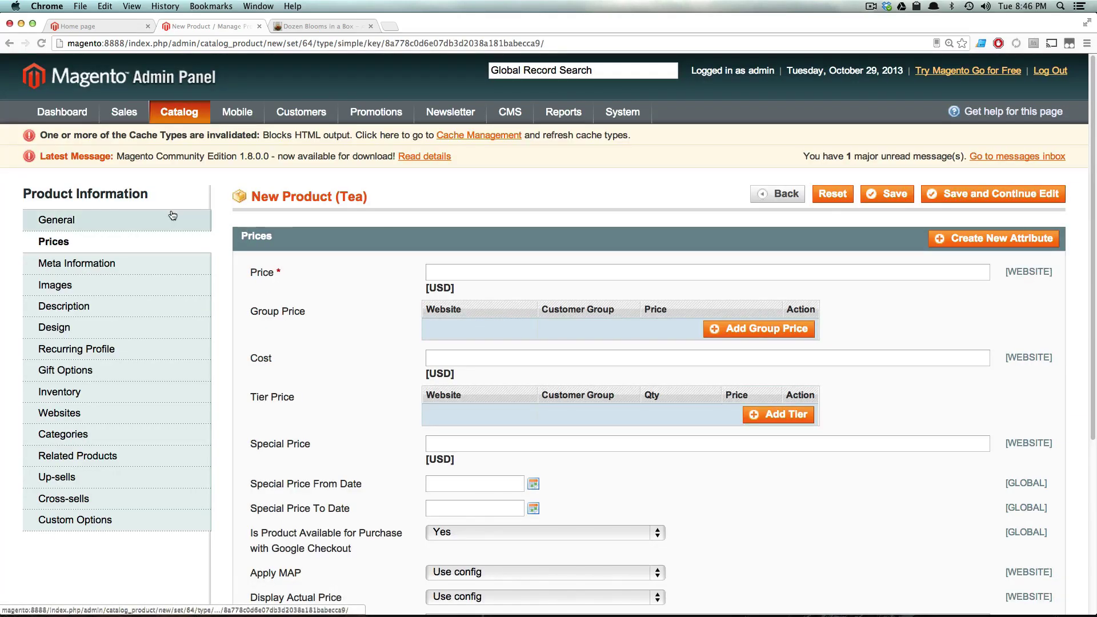
left_click(171, 217)
Enter name 10 Blooms, SKU 123124 and weight 10.
left_click(484, 269)
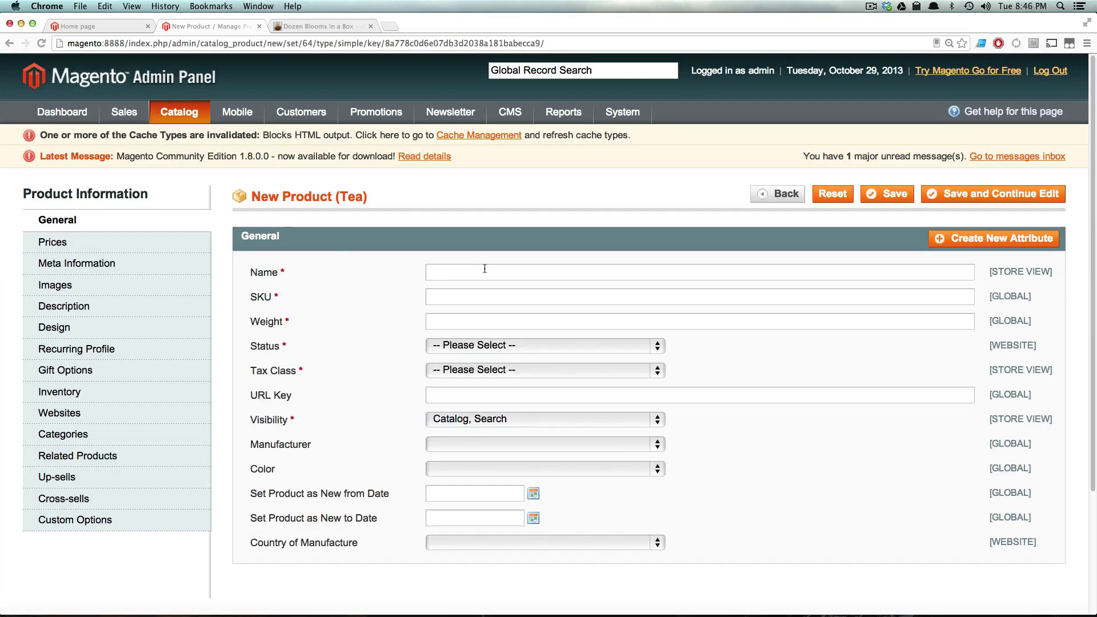
type("19")
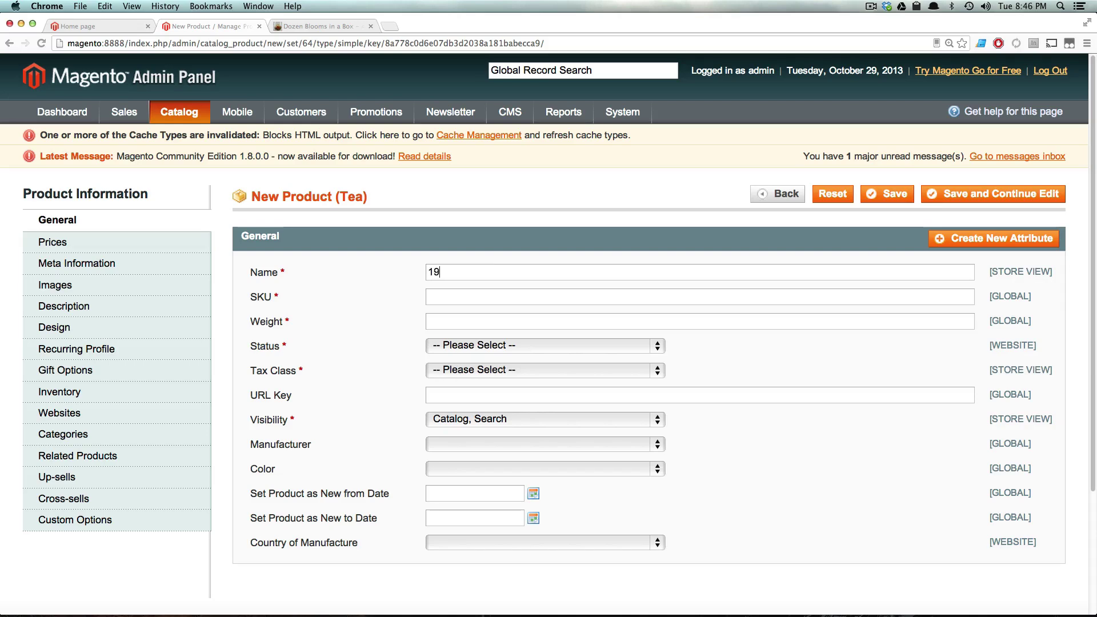
type(" Blooms")
key("Tab")
type("123124")
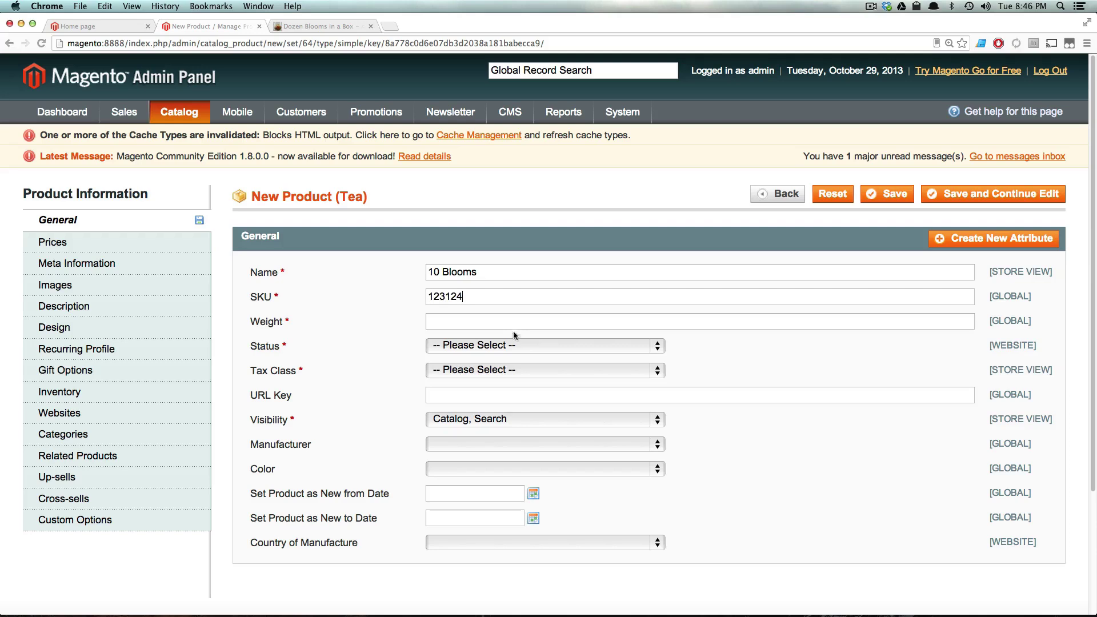
left_click(508, 324)
type("10")
Set status Enabled, tax class Taxable Goods and visibility Not Visible Individually.
left_click(541, 345)
left_click(538, 357)
left_click(537, 370)
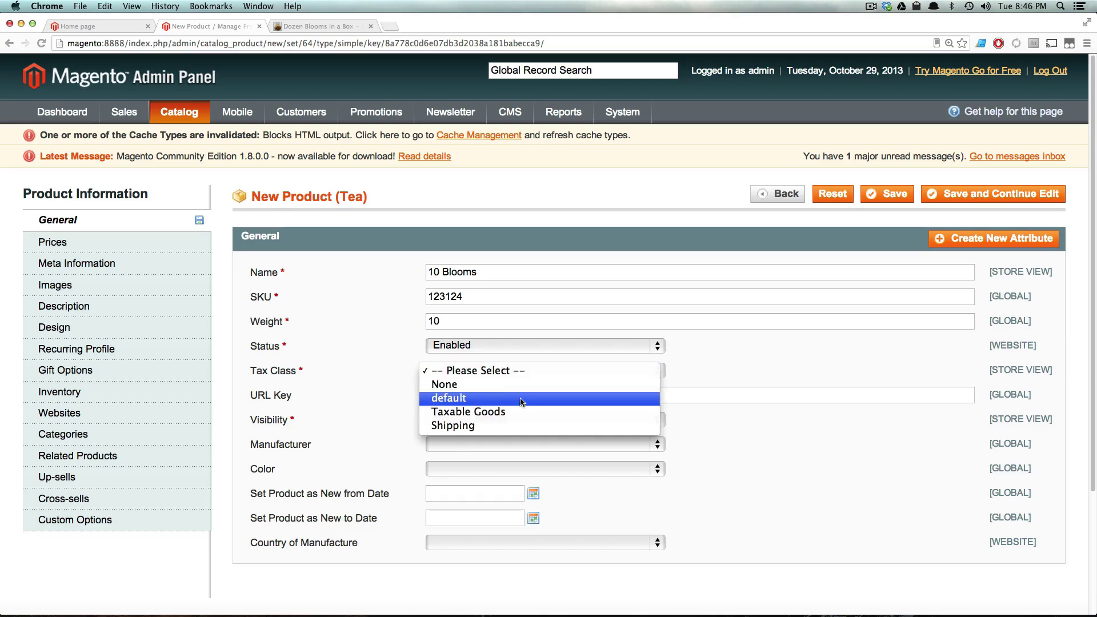
left_click(521, 425)
left_click(522, 371)
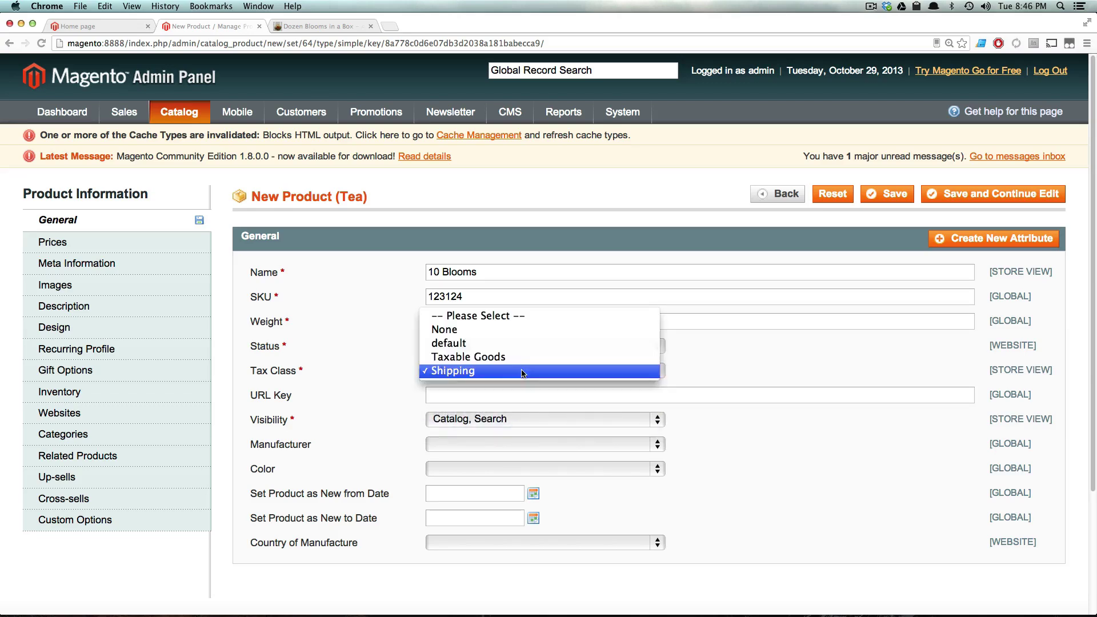
left_click(521, 357)
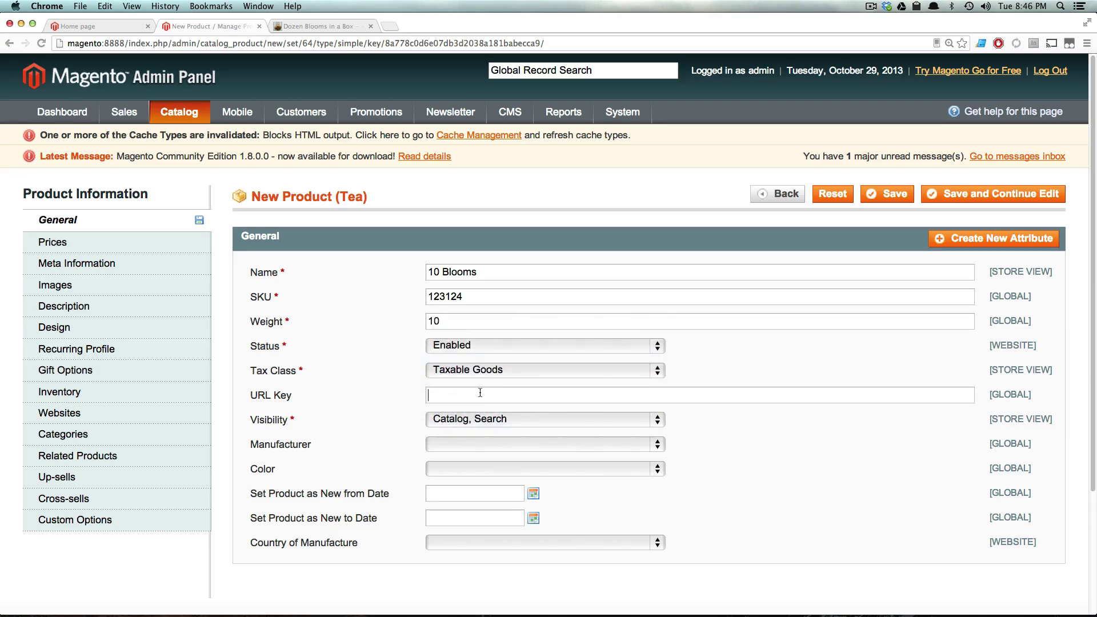
left_click(492, 423)
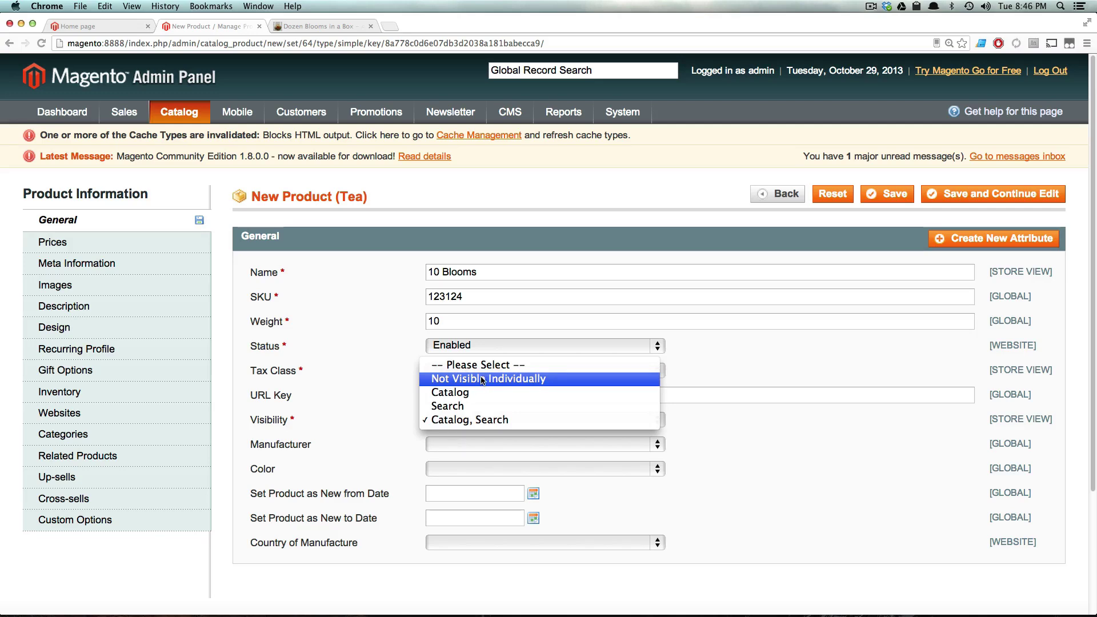
left_click(483, 379)
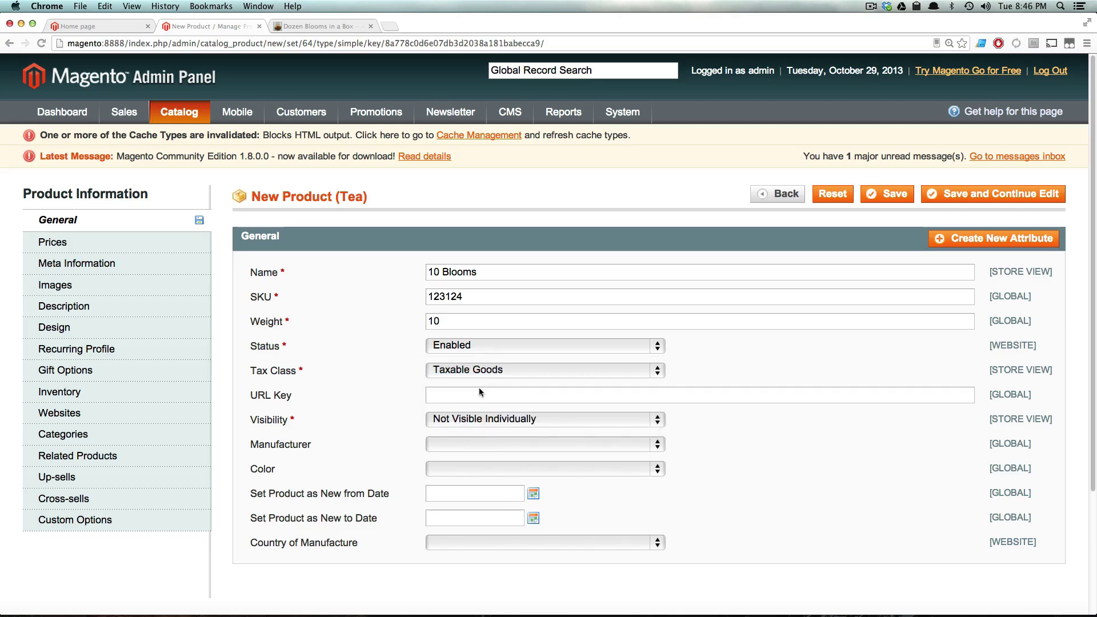
Set price 10 and upload boxlarge.jpg as the product's base image.
left_click(113, 243)
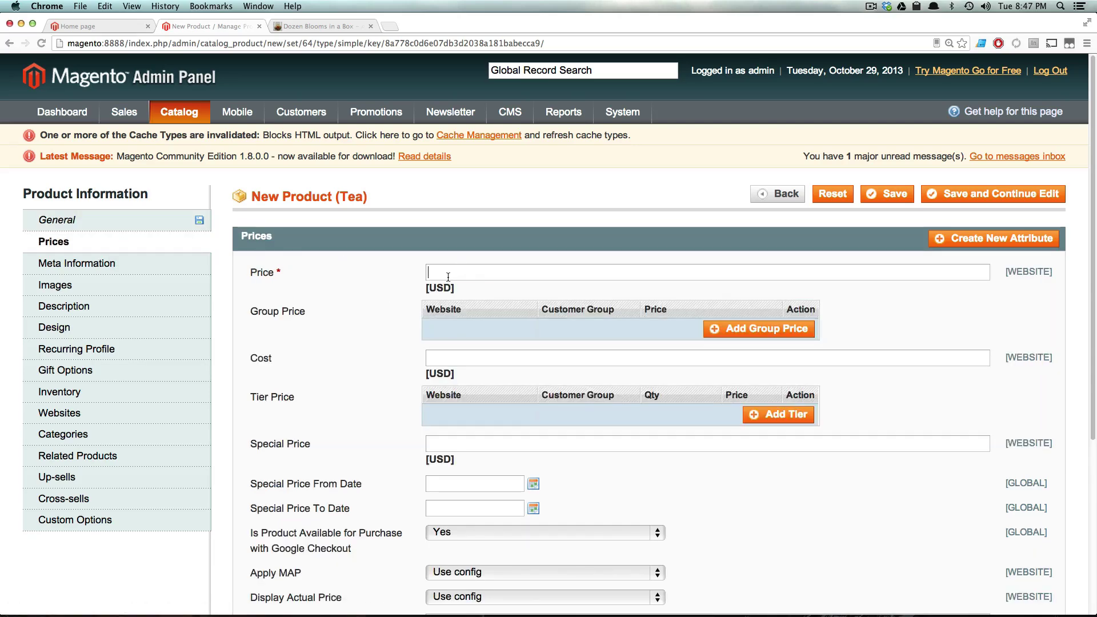
scroll(437, 268, "down", 3)
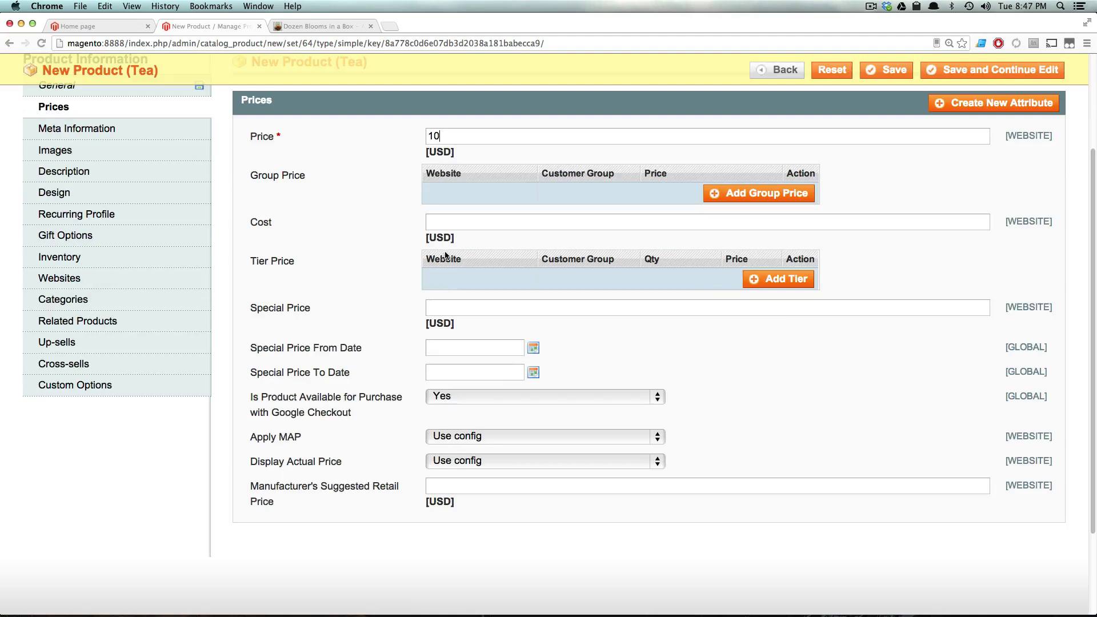
scroll(81, 244, "up", 3)
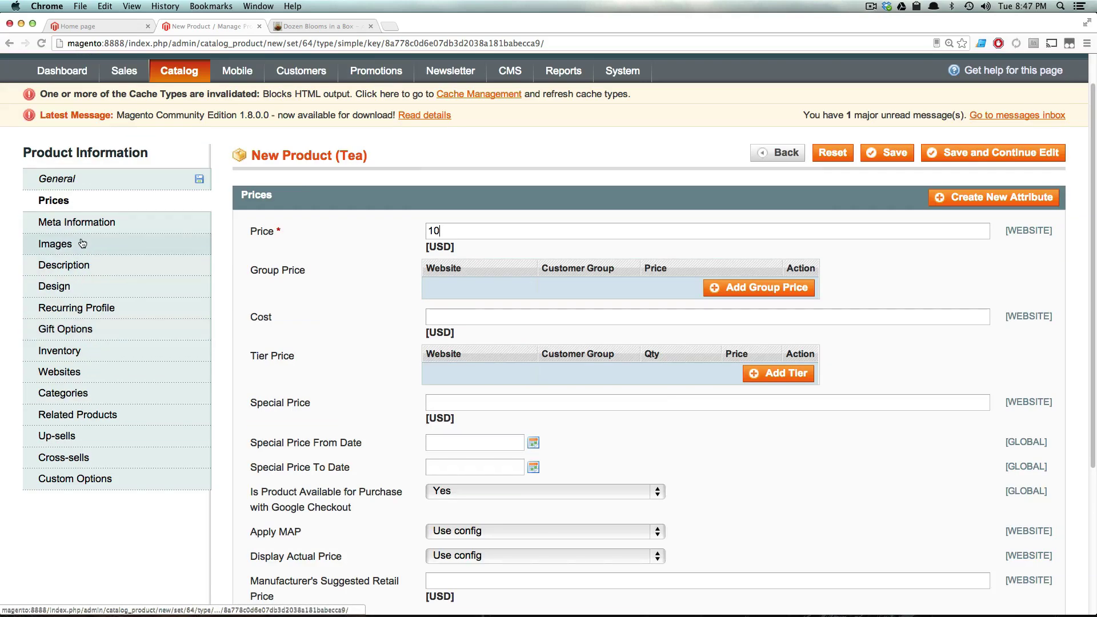
left_click(80, 222)
left_click(95, 252)
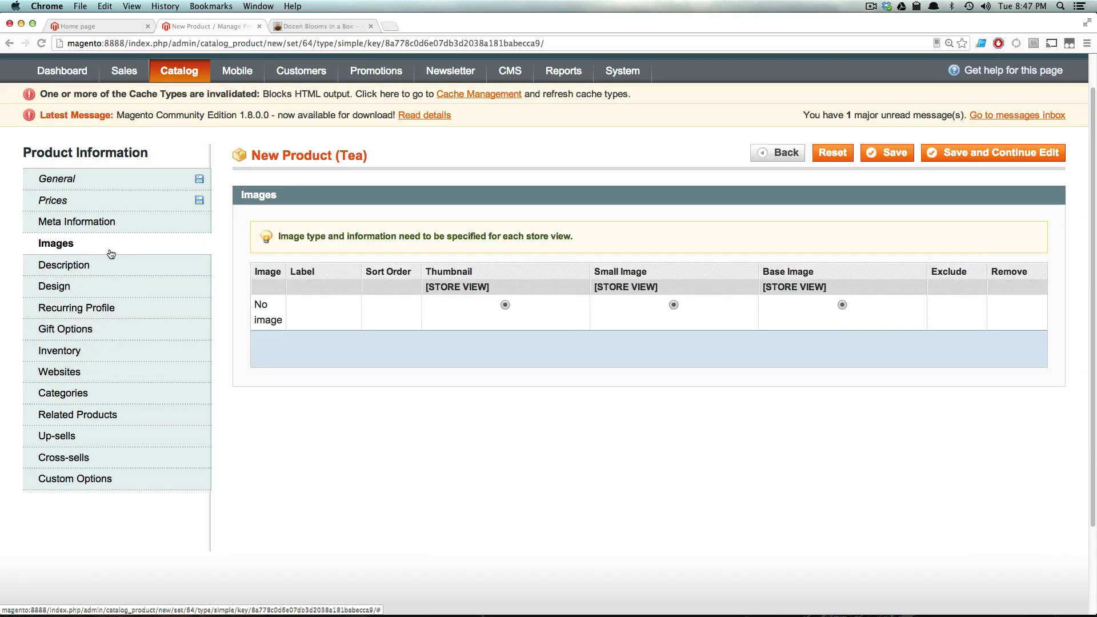
left_click(147, 224)
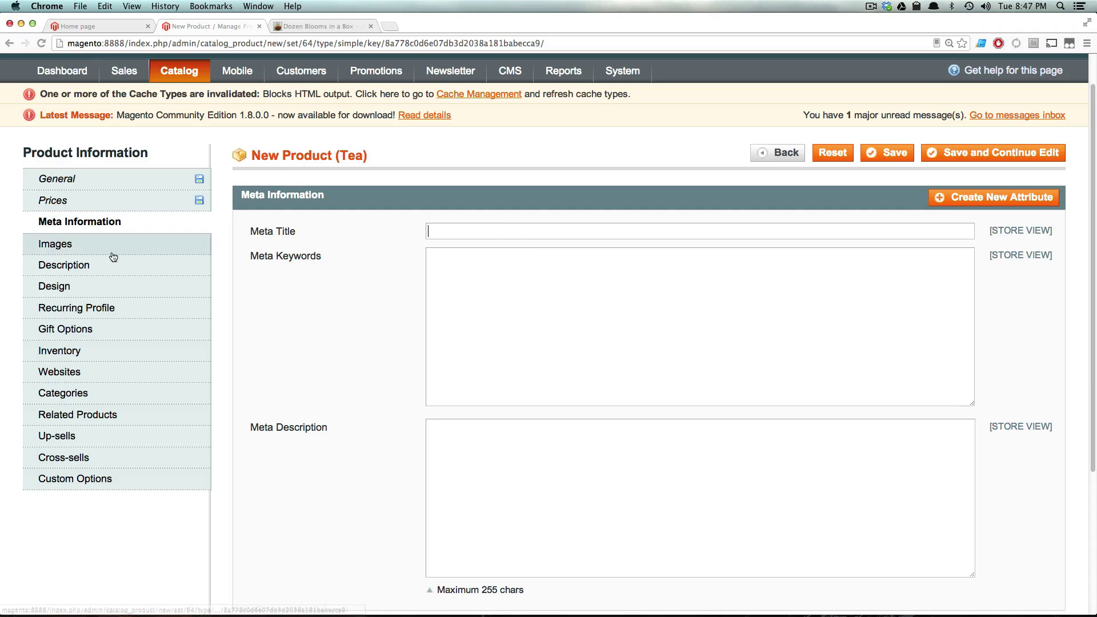
left_click(83, 249)
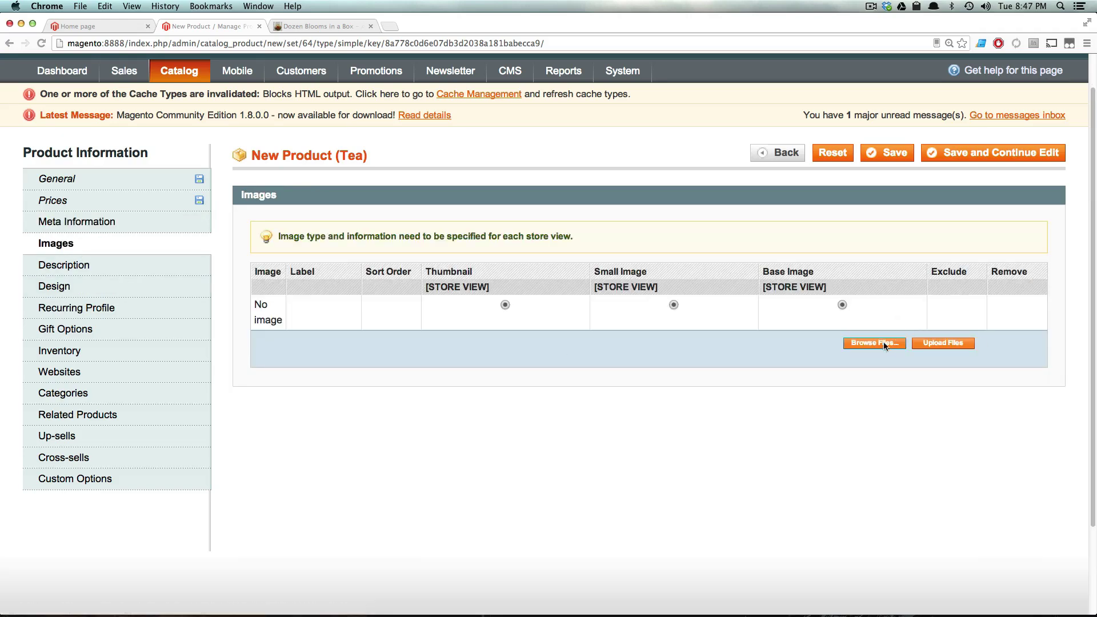
left_click(874, 344)
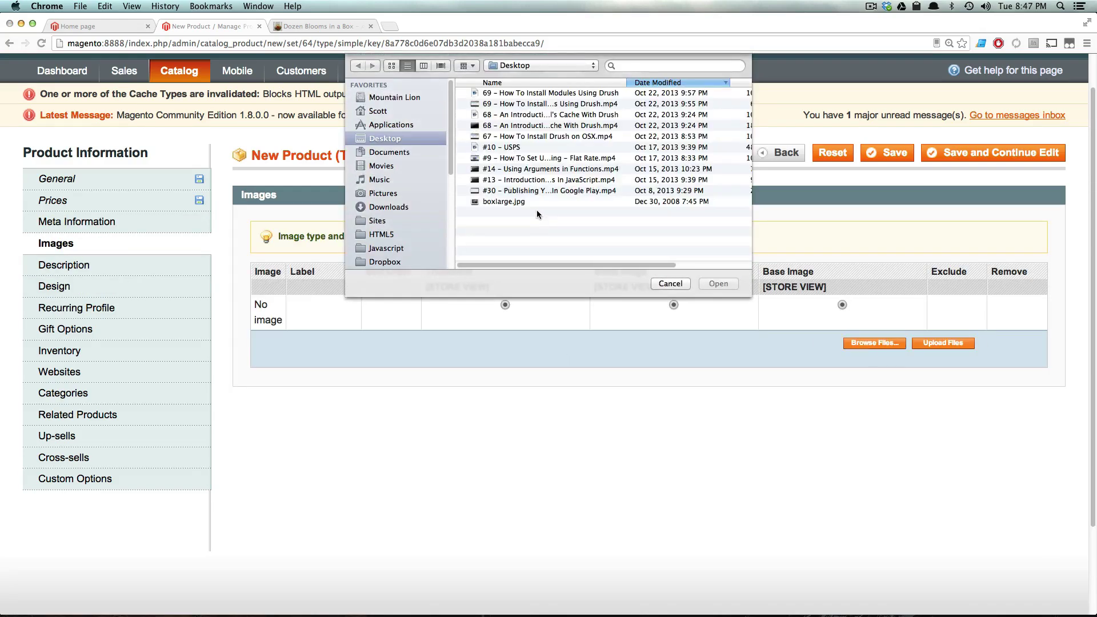
double_click(516, 202)
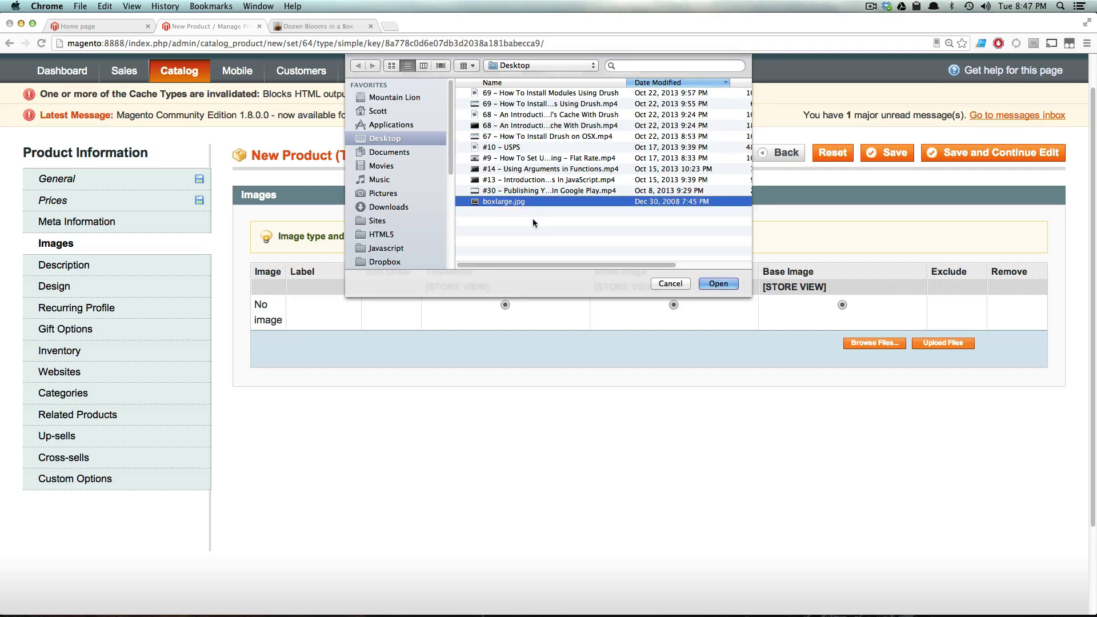
left_click(944, 343)
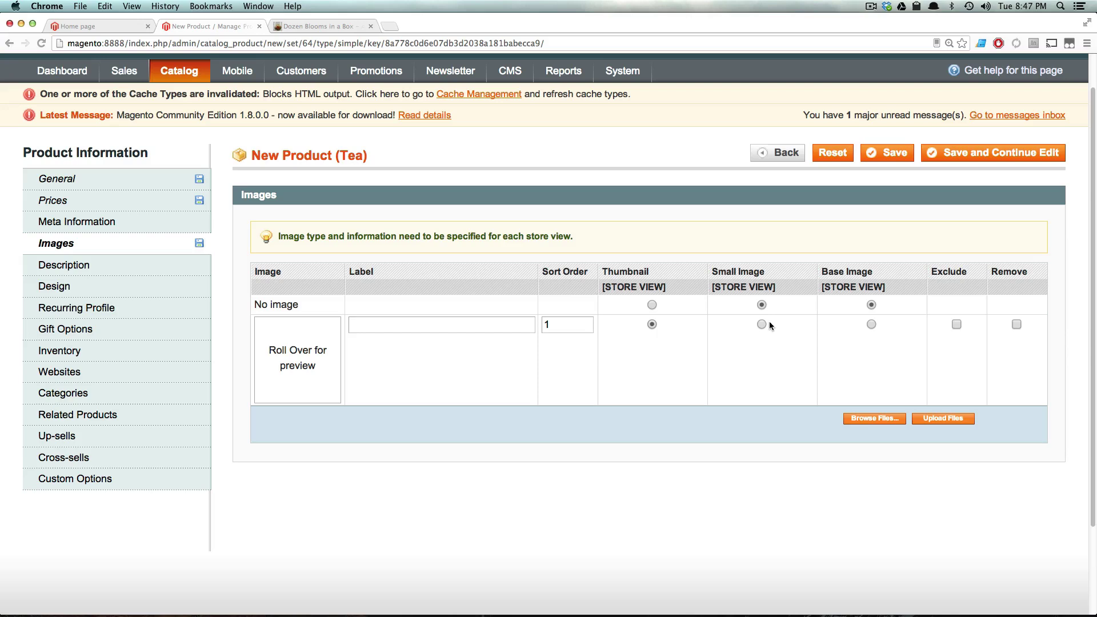
left_click(871, 324)
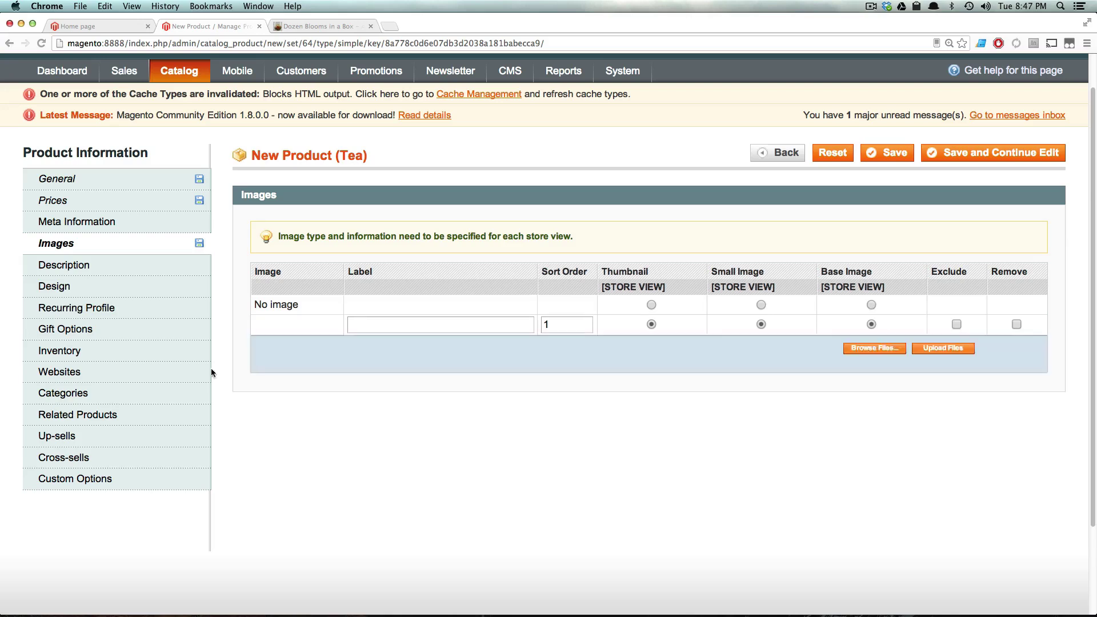
Paste the blooms text into both the description and short description fields.
left_click(92, 264)
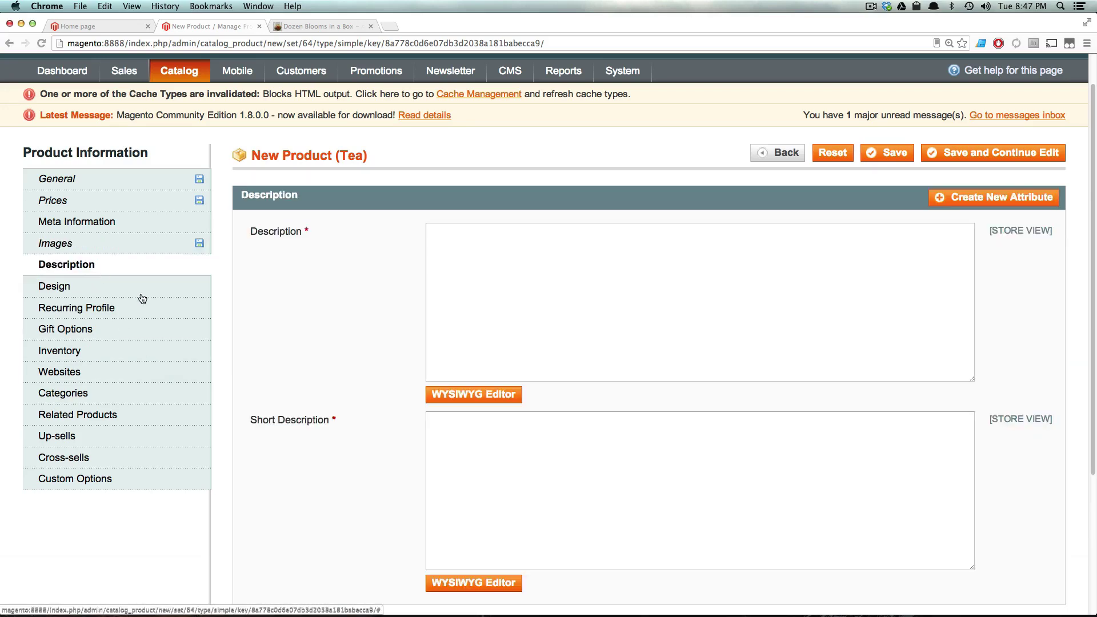
left_click(605, 338)
type("6 of our most popular blooms, 2 of each. Perfect for gift giving! Lily Basket, Tiger Lily, Jasmine Angels, Lemon Blossom, Fire Garden, and Golden Petal. The blooms are packaged in a windowed box, tied with raffia.")
left_click(551, 503)
type("6 of our most popular blooms, 2 of each. Perfect for gift giving! Lily Basket, Tiger Lily, Jasmine Angels, Lemon Blossom, Fire Garden, and Golden Petal. The blooms are packaged in a windowed box, tied with raffia.")
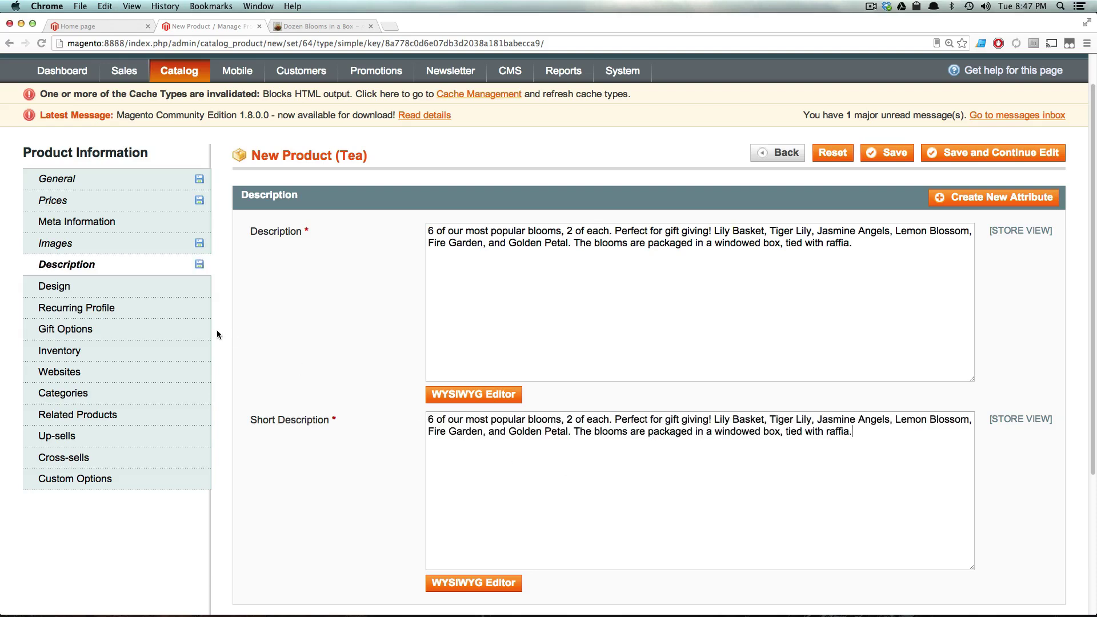
left_click(143, 285)
left_click(137, 328)
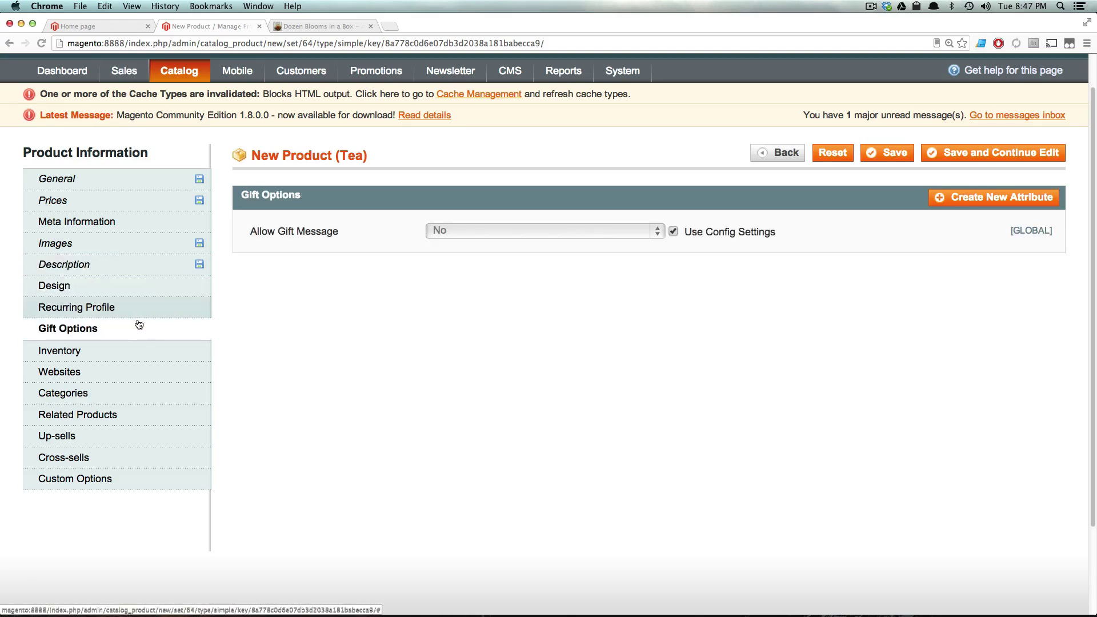
left_click(140, 348)
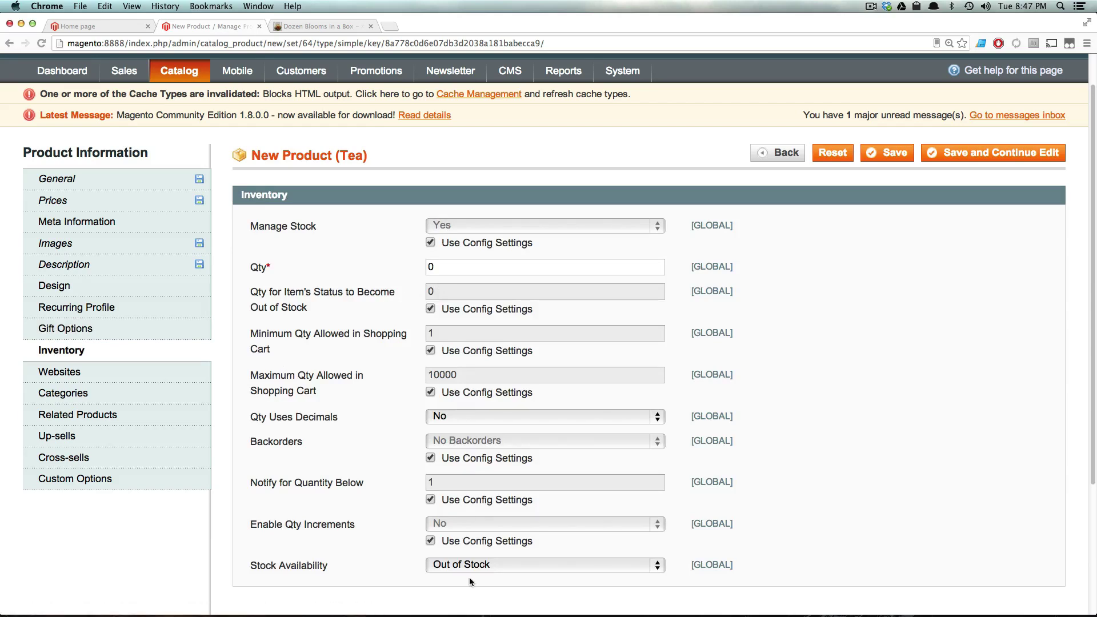
Mark 10 Blooms In Stock with Manage Stock set to No.
left_click(470, 567)
left_click(457, 550)
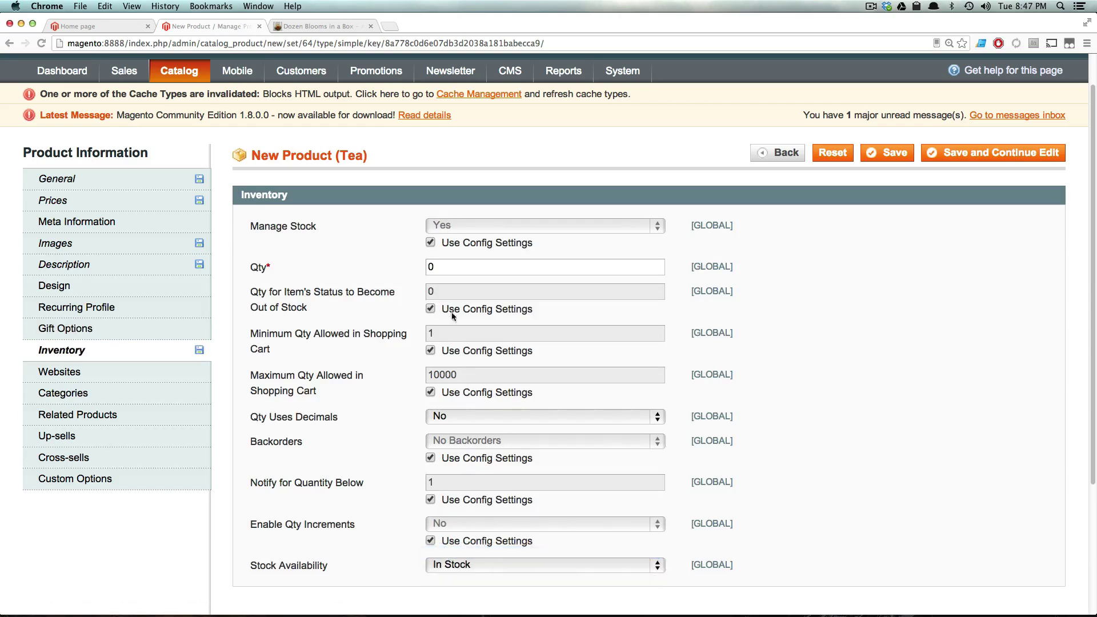
left_click(447, 242)
left_click(543, 224)
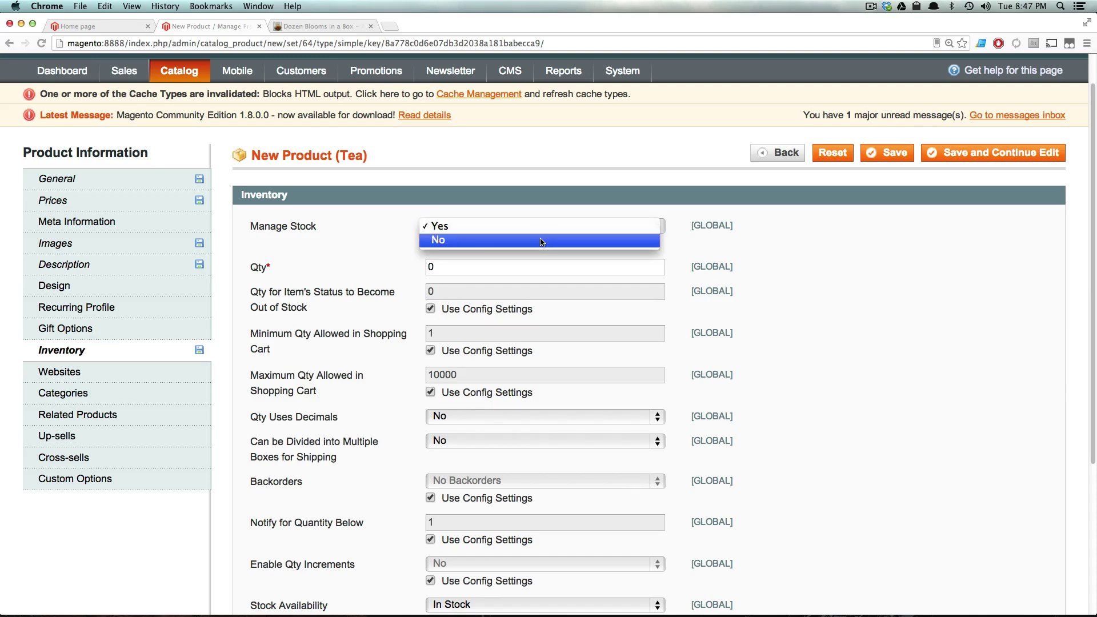
left_click(541, 241)
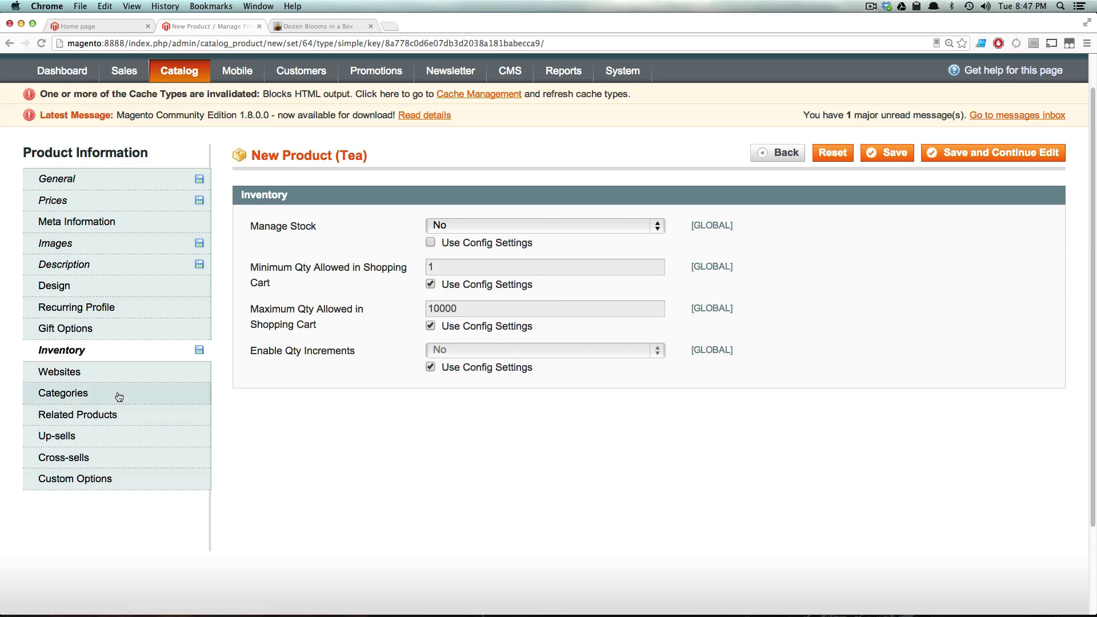
Assign 10 Blooms to Main Website and save it.
left_click(117, 375)
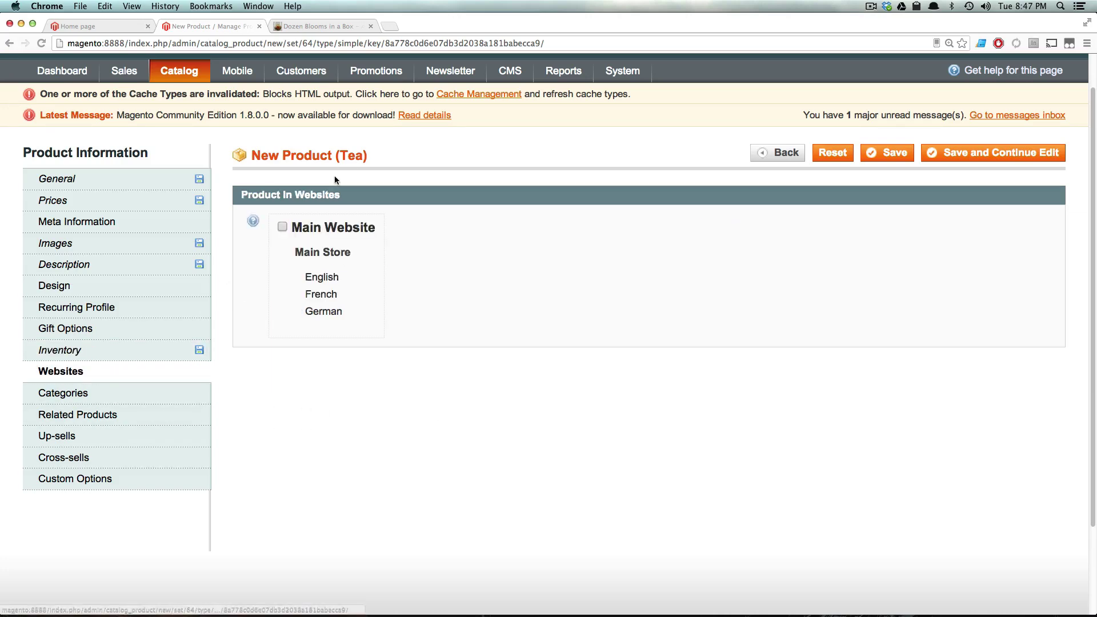
left_click(283, 227)
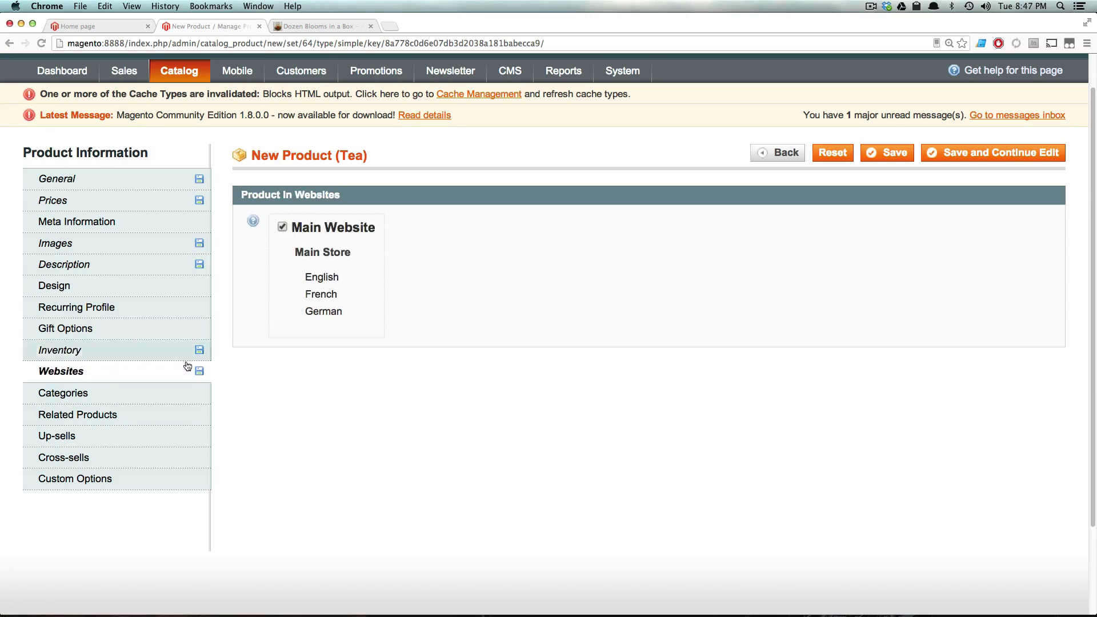
left_click(152, 392)
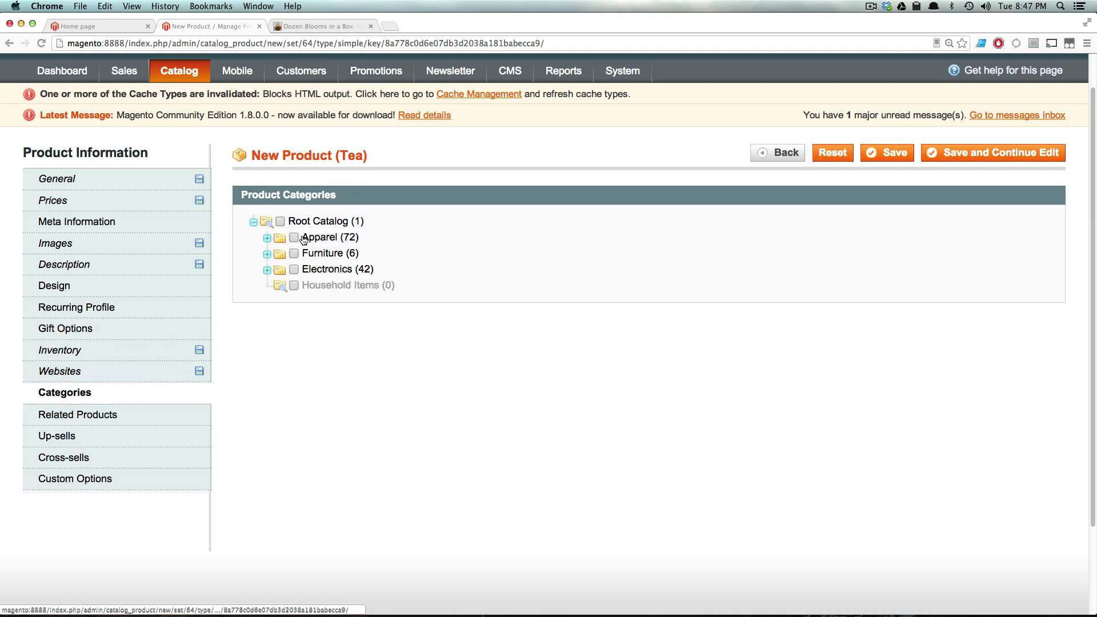
left_click(113, 420)
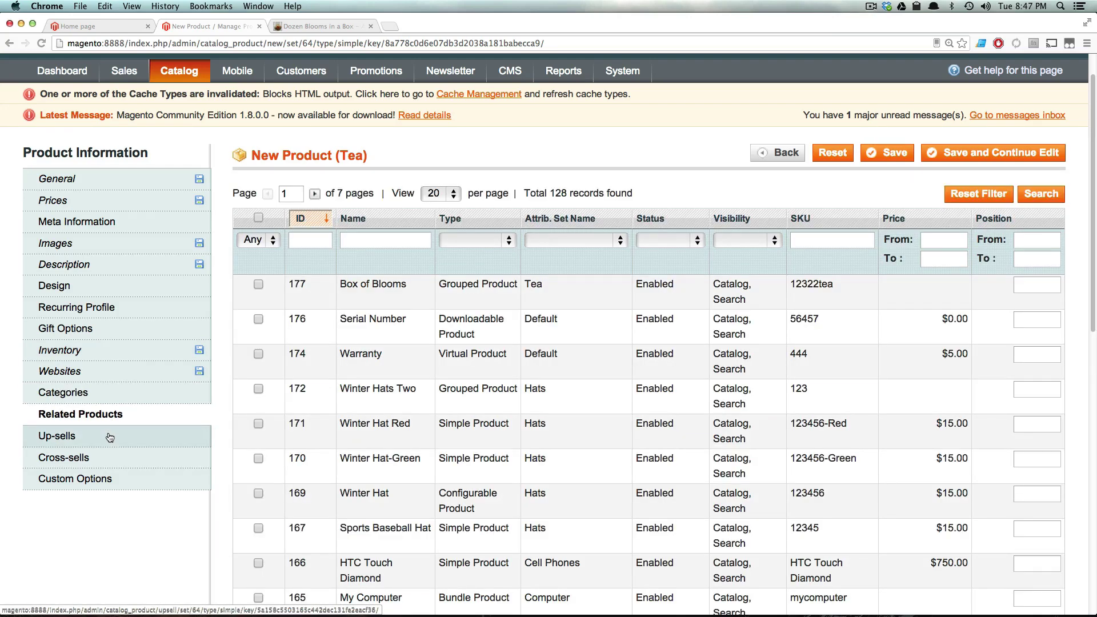
left_click(109, 437)
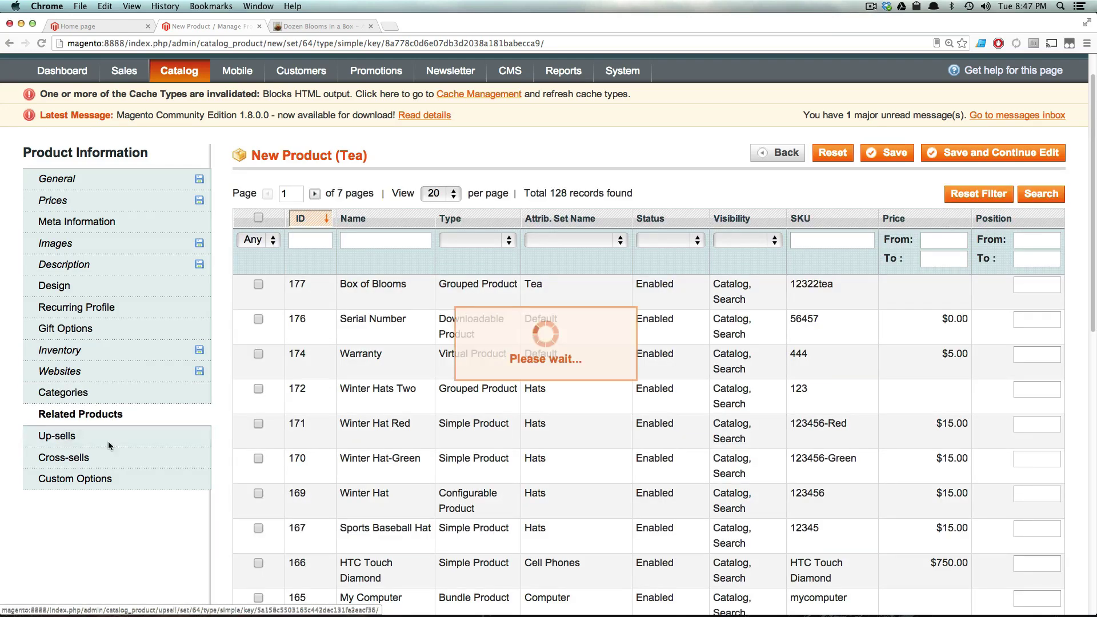
left_click(910, 155)
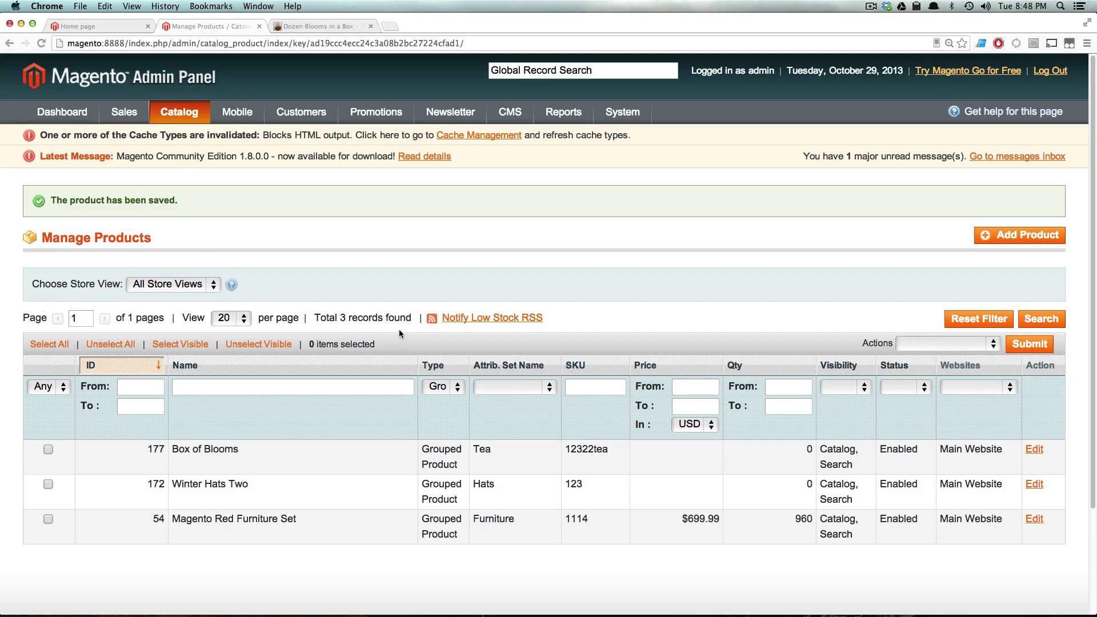
Duplicate 10 Blooms as 20 Blooms with SKU 234234.
left_click(448, 390)
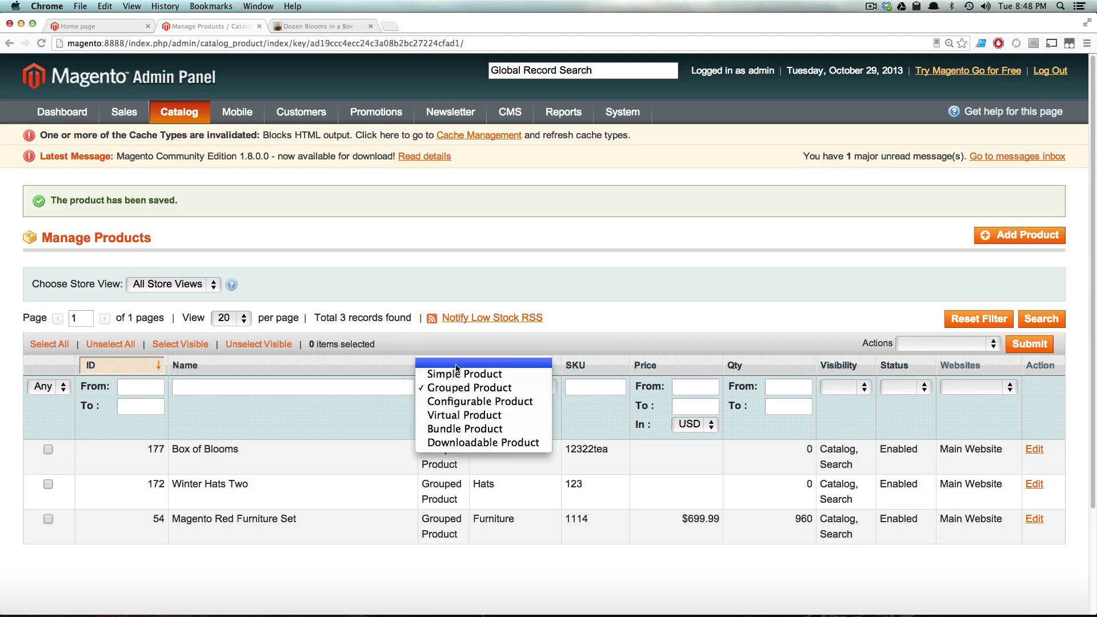
left_click(457, 377)
left_click(1040, 318)
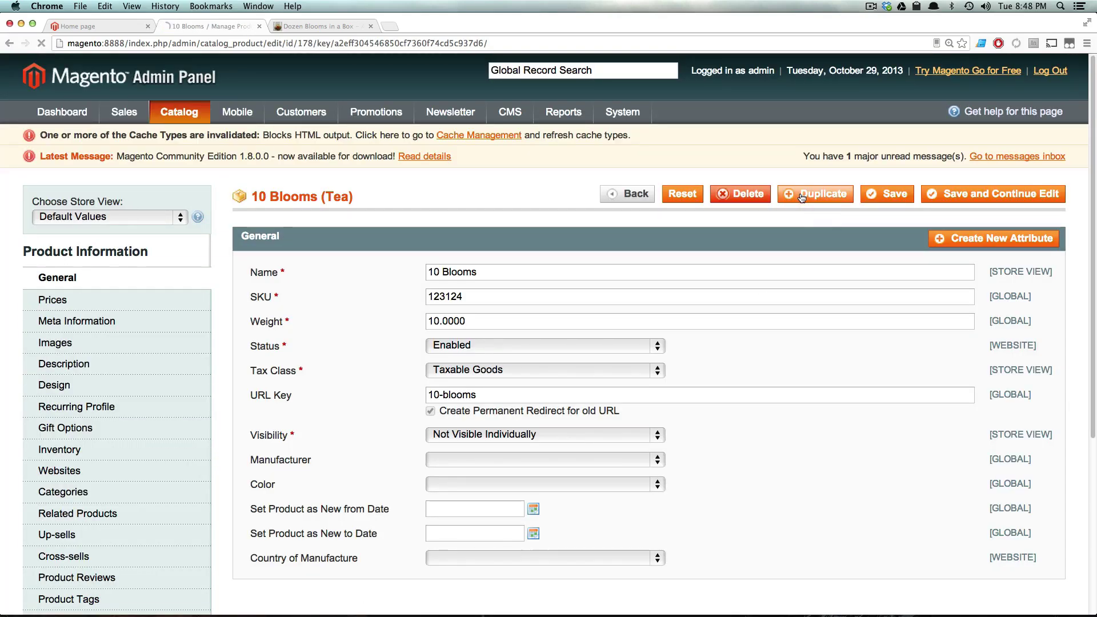
left_click(799, 198)
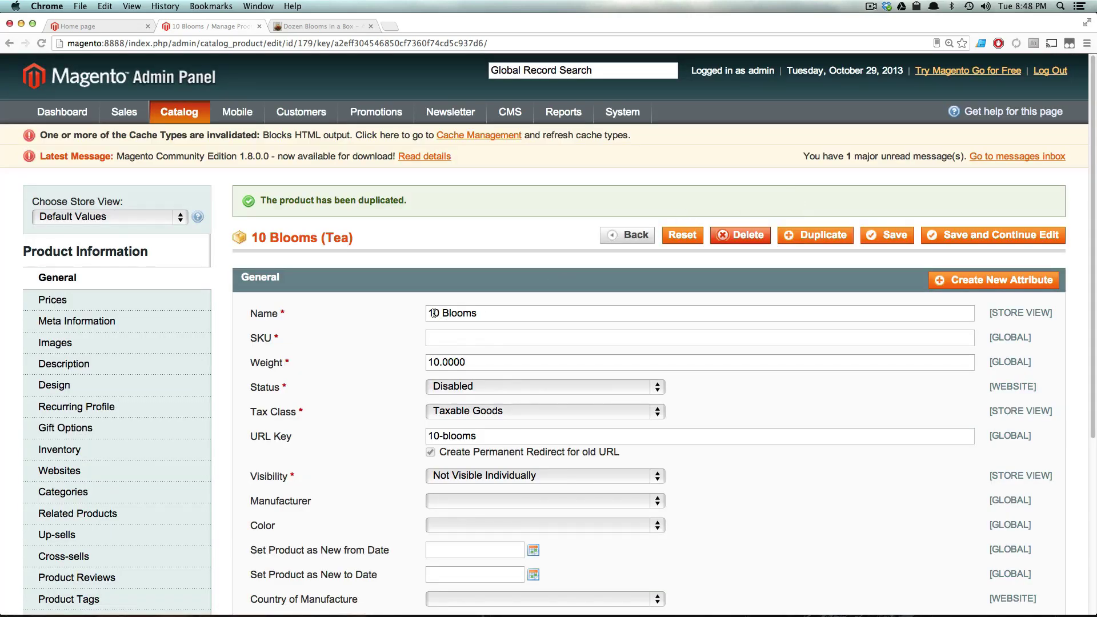
left_click_drag(434, 313, 430, 313)
type("2")
left_click(441, 338)
type("234234")
Change the copy's price to 20.00.
scroll(464, 434, "down", 2)
left_click(88, 243)
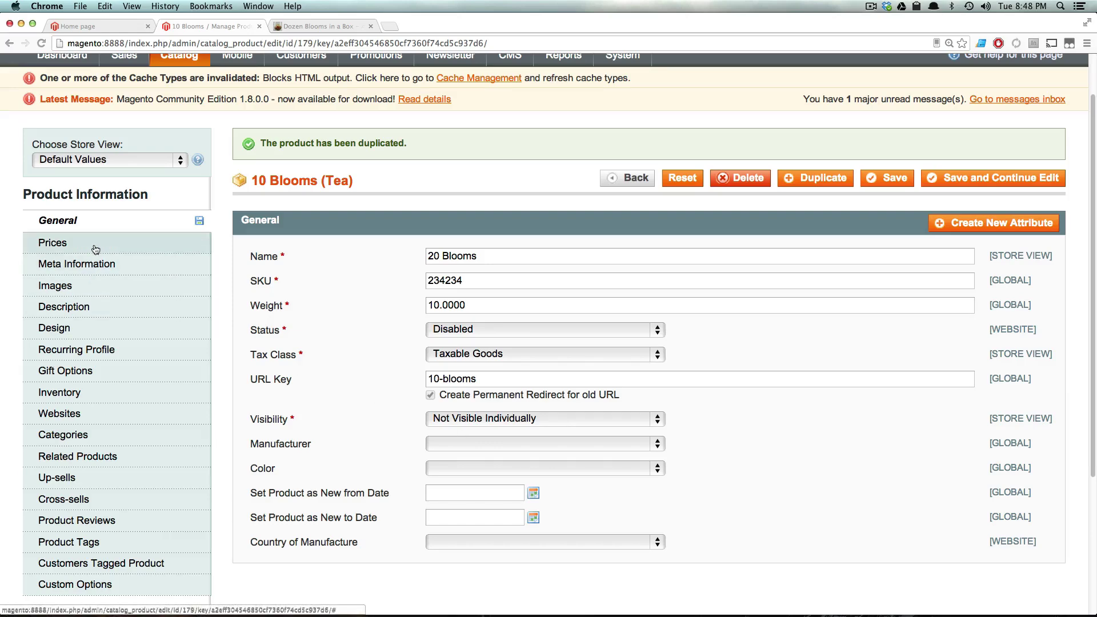
left_click_drag(431, 257, 421, 255)
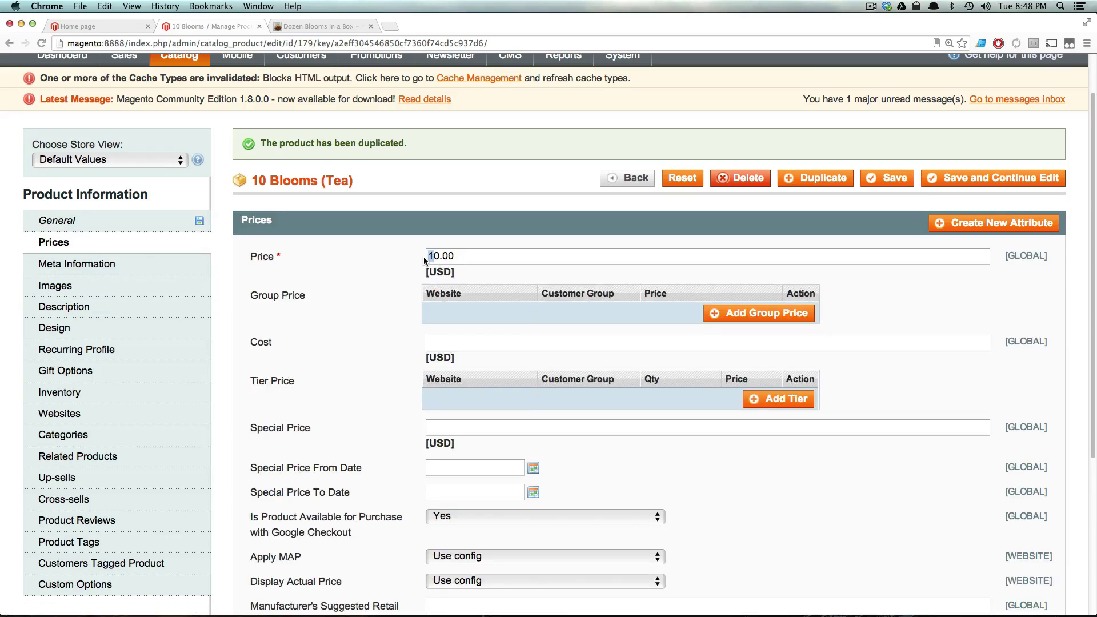
type("2")
left_click(116, 266)
left_click(114, 285)
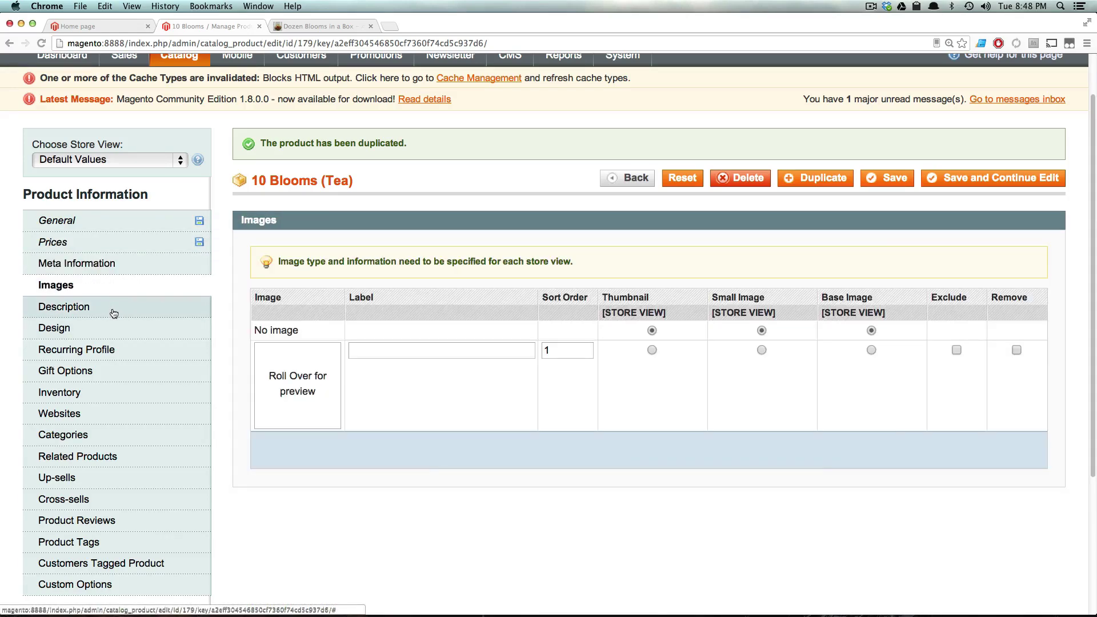
left_click(113, 309)
left_click(114, 349)
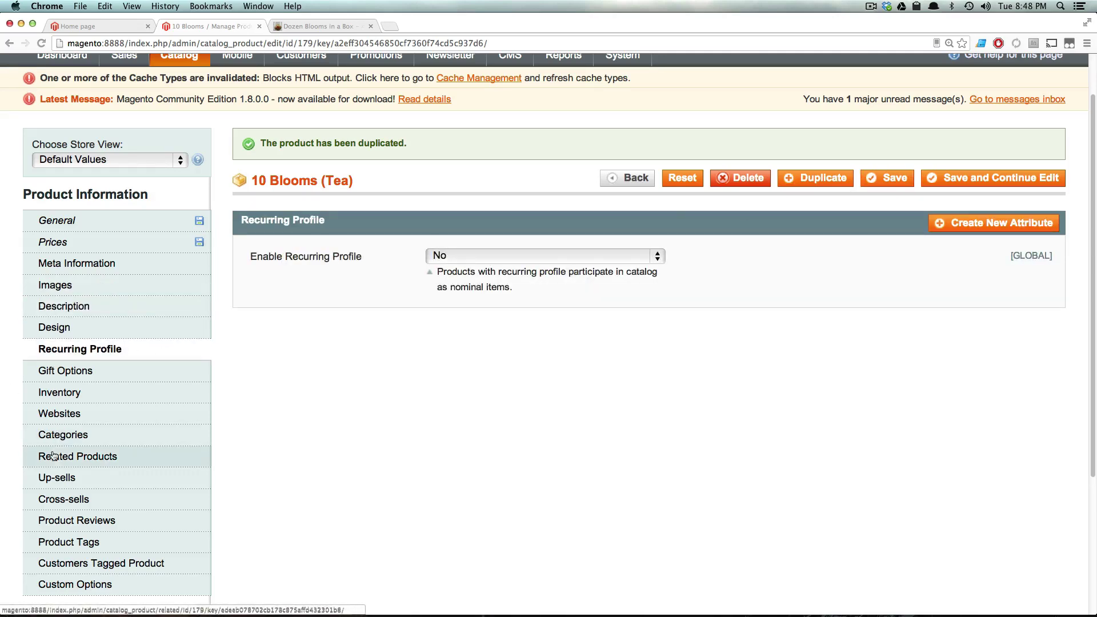
Set 20 Blooms In Stock with Manage Stock No, and save it.
left_click(61, 392)
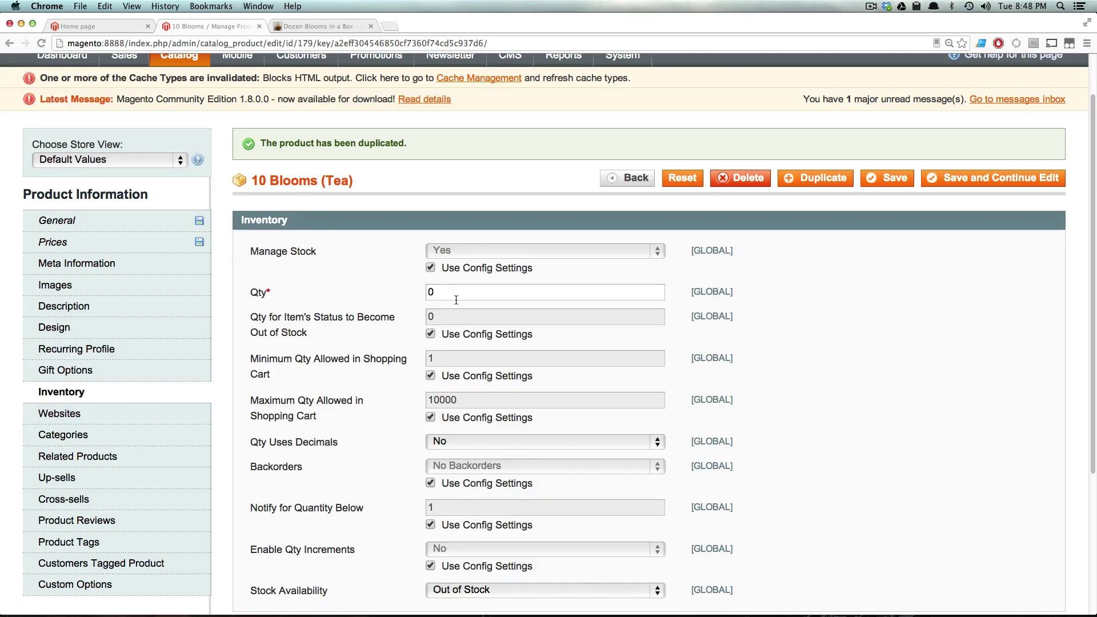
scroll(492, 452, "down", 3)
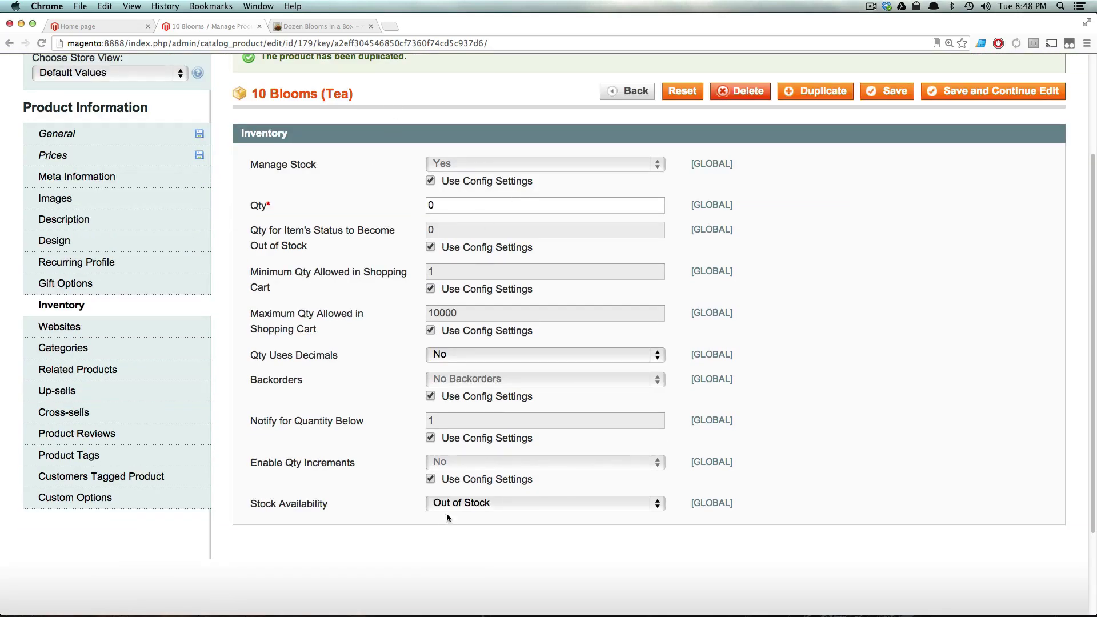
left_click(466, 505)
left_click(472, 489)
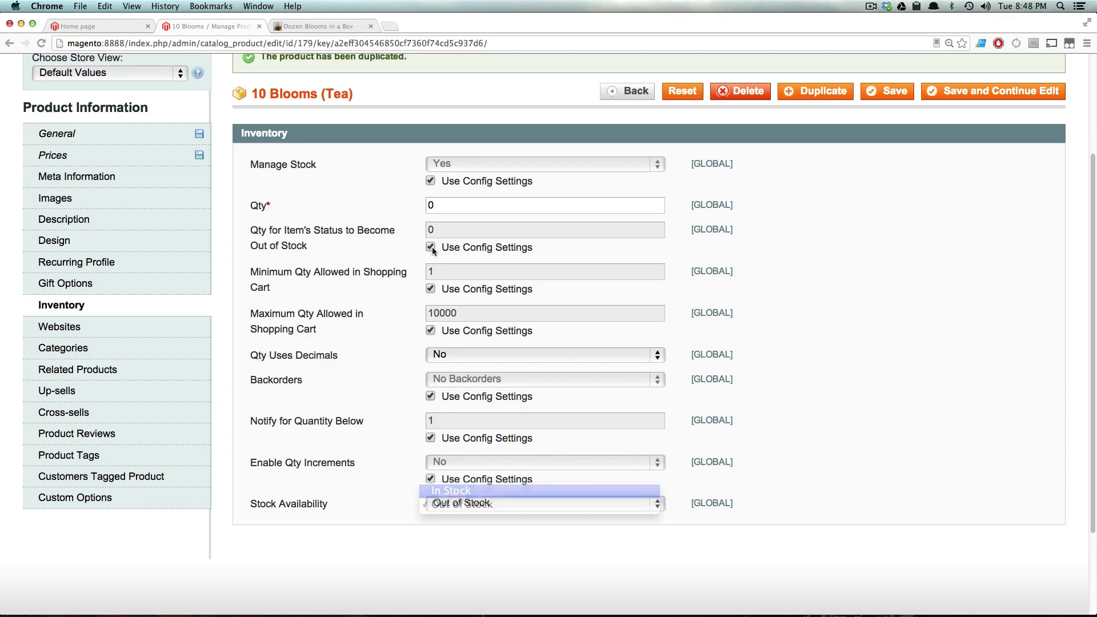
left_click(430, 180)
left_click(454, 165)
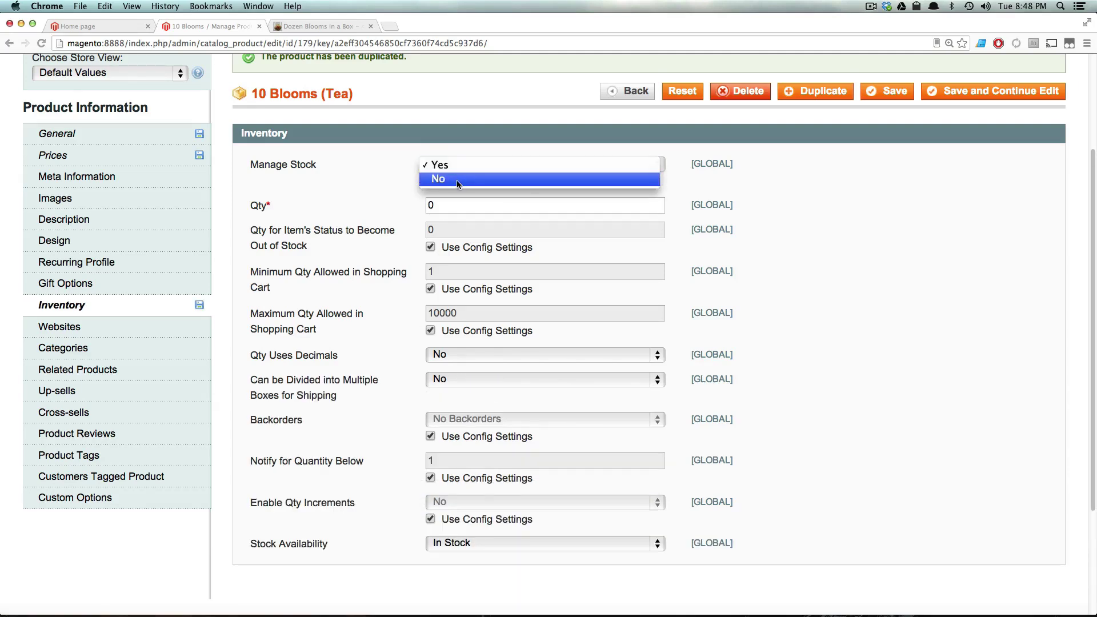
left_click(457, 180)
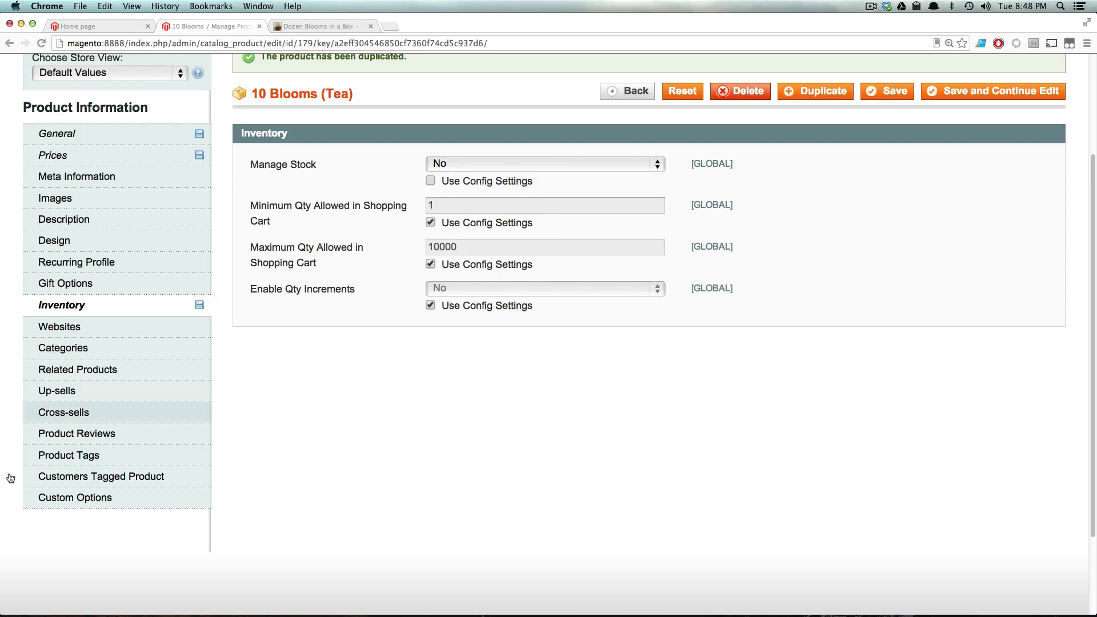
left_click(902, 97)
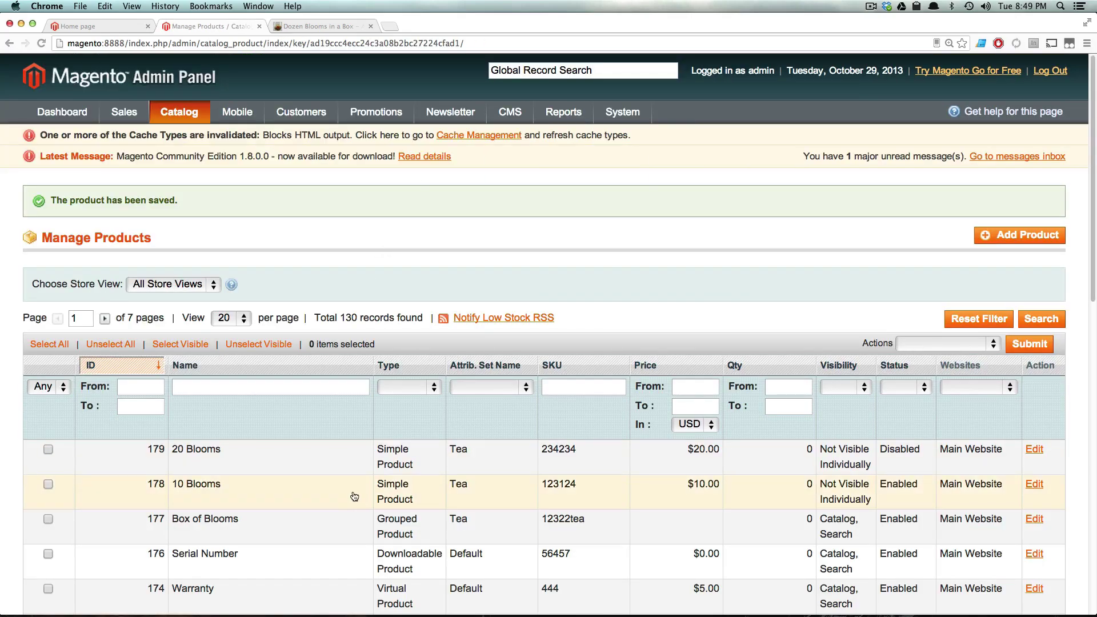
Rename the copy to 30 Blooms, with weight 12 and price 30.00.
left_click(343, 461)
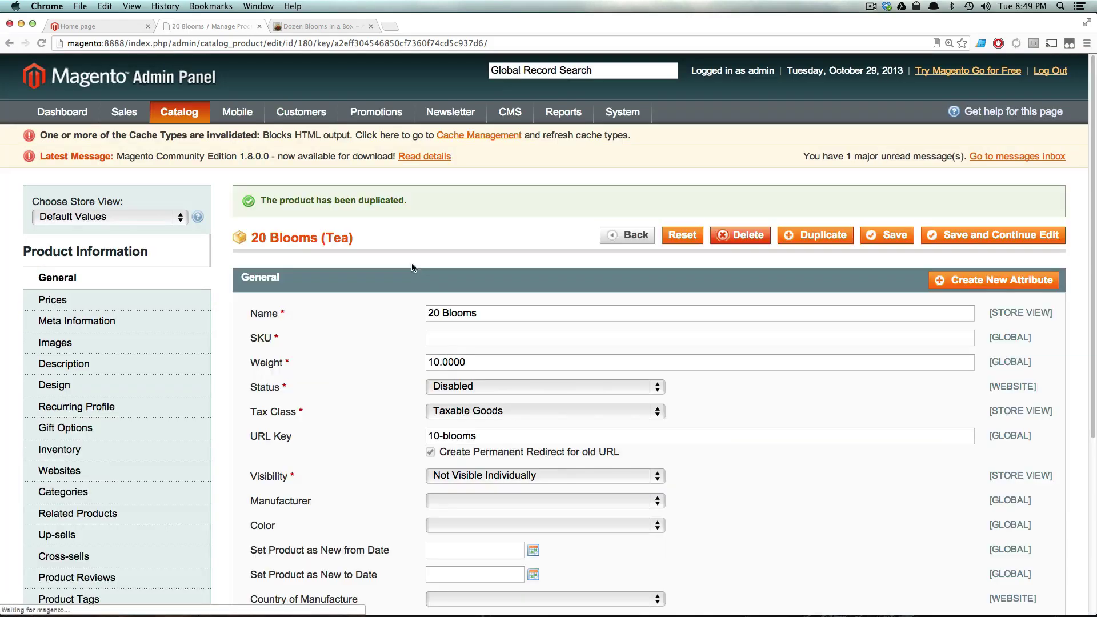
left_click_drag(429, 313, 435, 313)
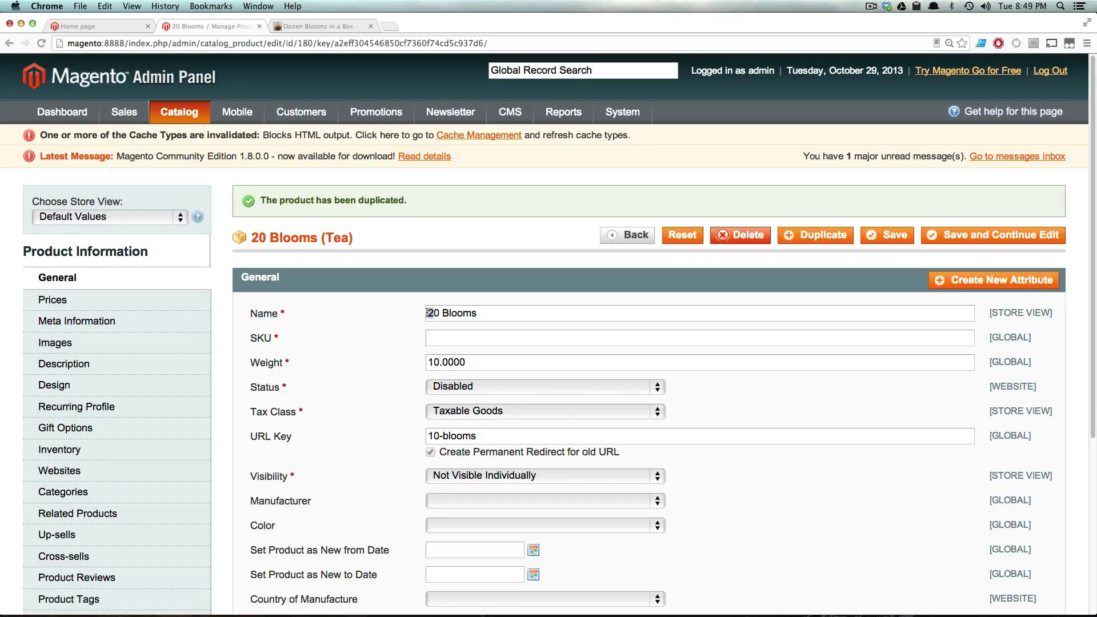
type("3")
scroll(428, 360, "down", 2)
double_click(432, 301)
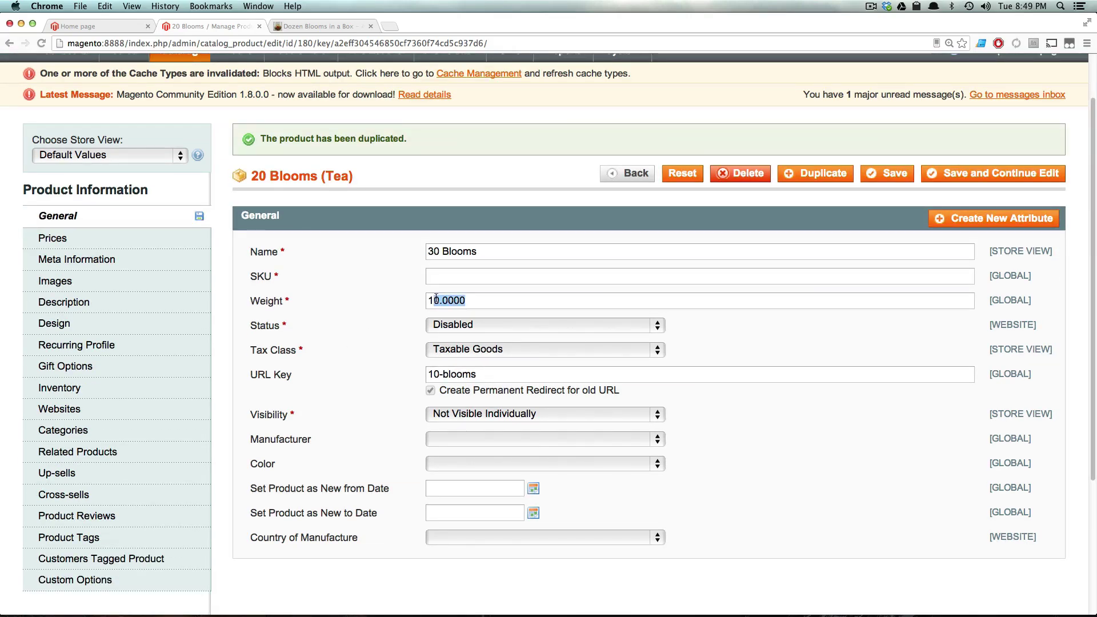
left_click_drag(428, 301, 434, 301)
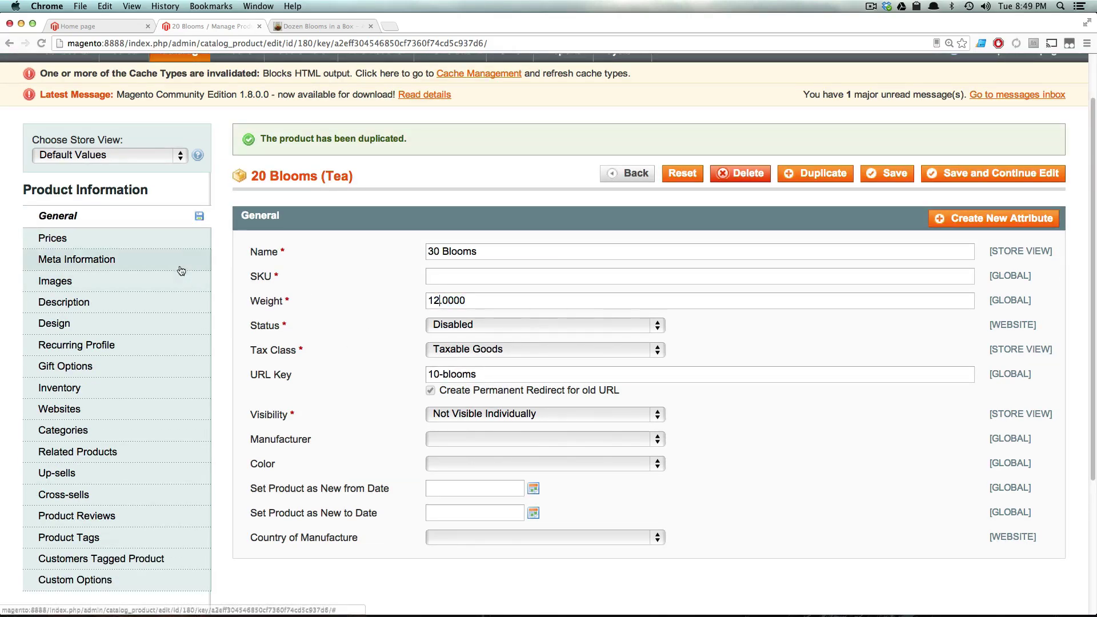
left_click(149, 246)
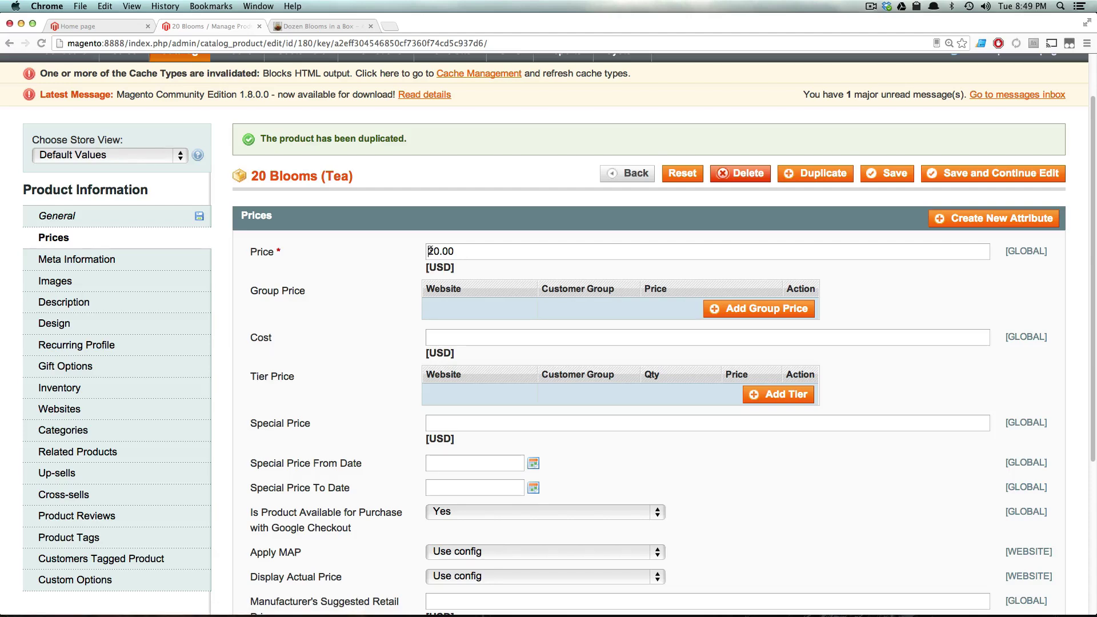
type("3")
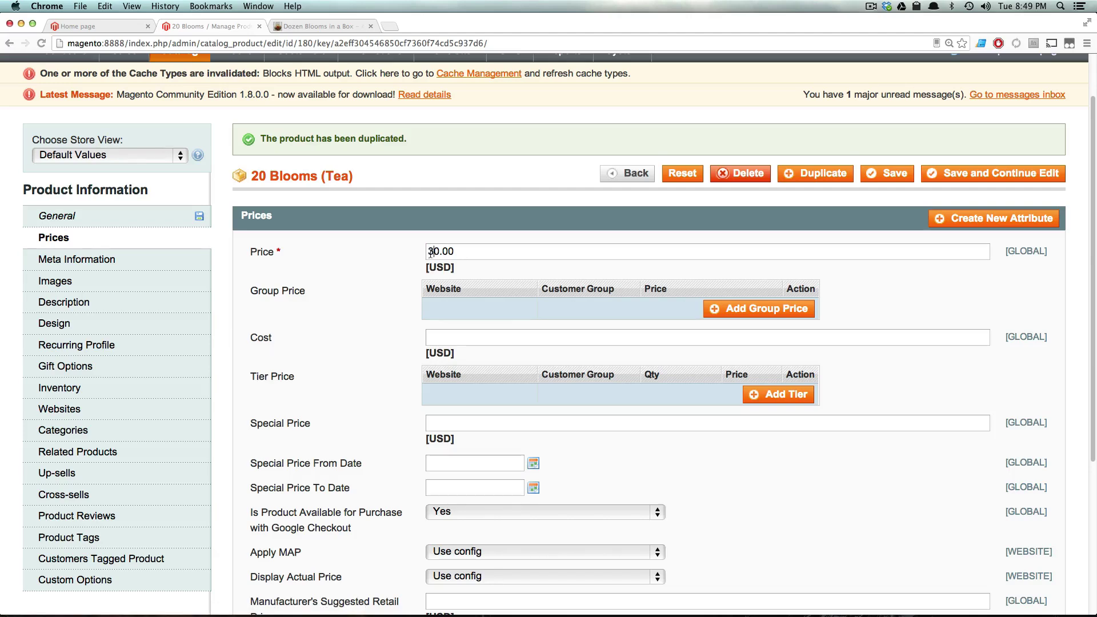
Set 30 Blooms In Stock with Manage Stock No.
left_click(128, 393)
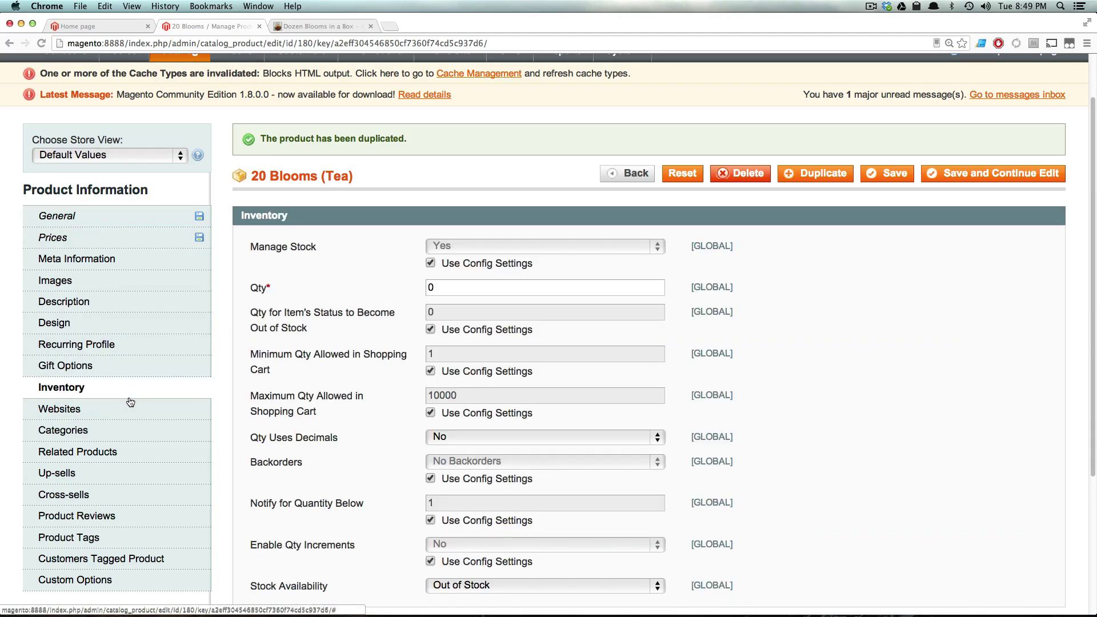
left_click(430, 263)
scroll(464, 520, "down", 5)
left_click(512, 403)
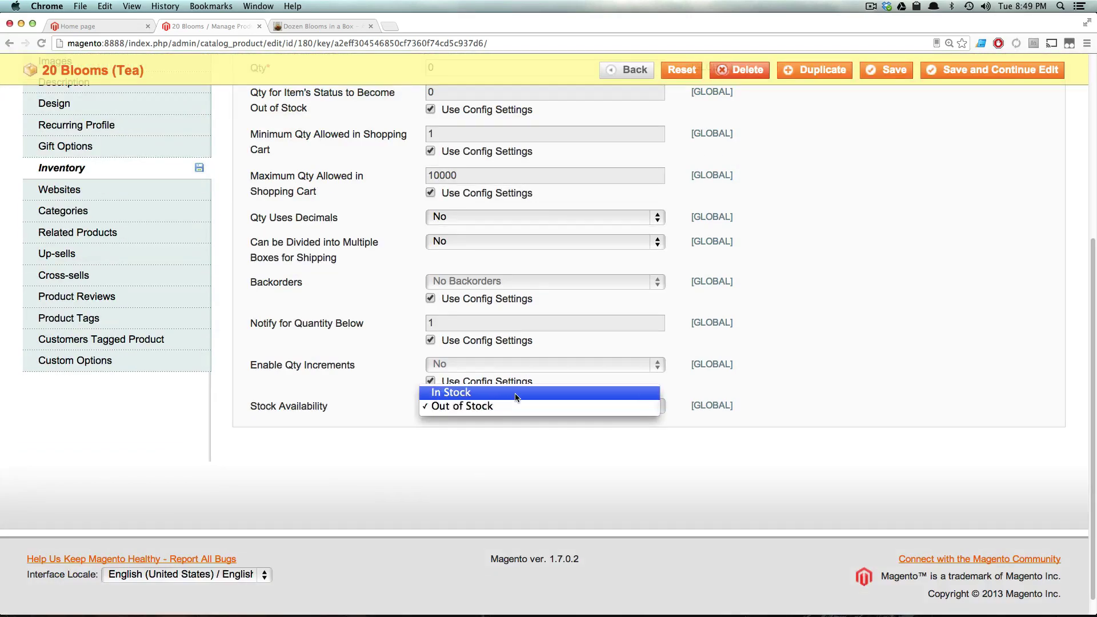
left_click(517, 390)
scroll(487, 177, "up", 4)
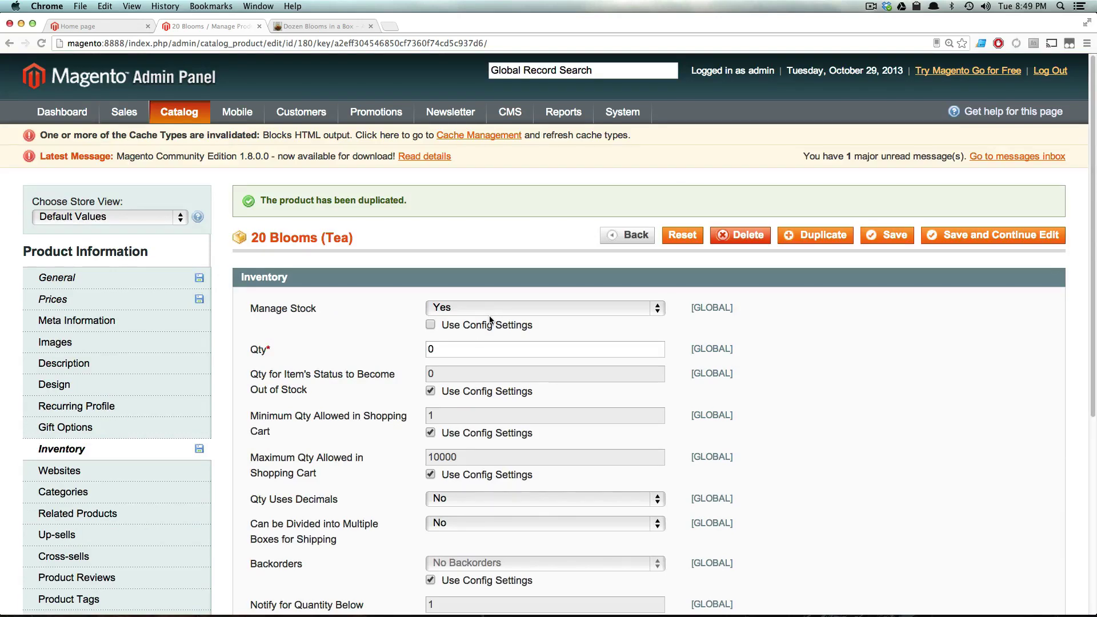
left_click(494, 312)
left_click(498, 322)
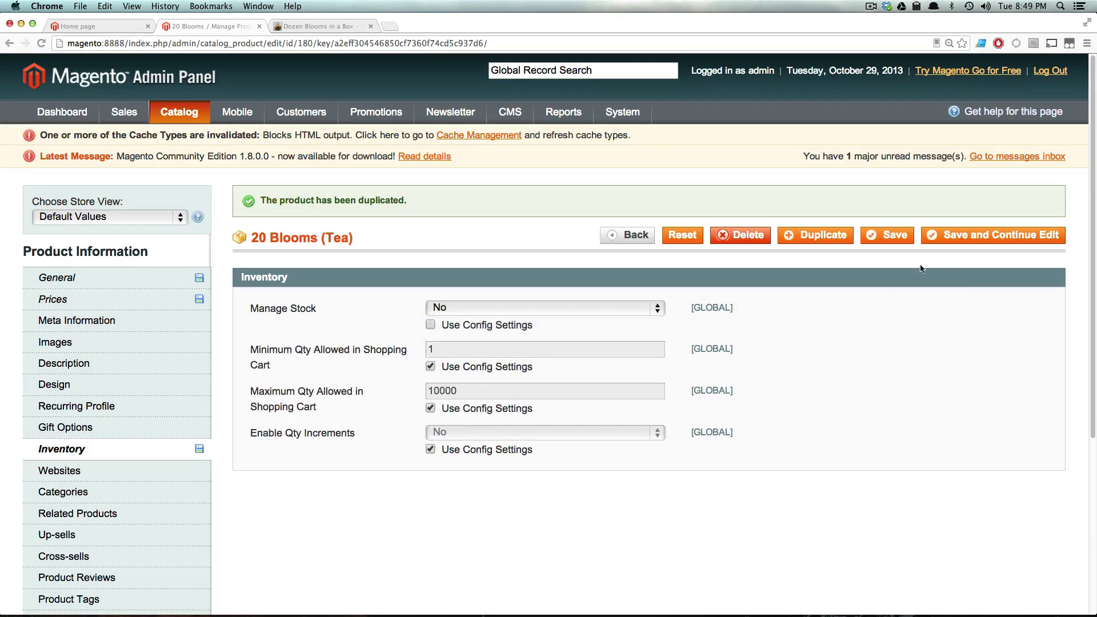
Enter SKU 12312312 and save 30 Blooms.
left_click(896, 245)
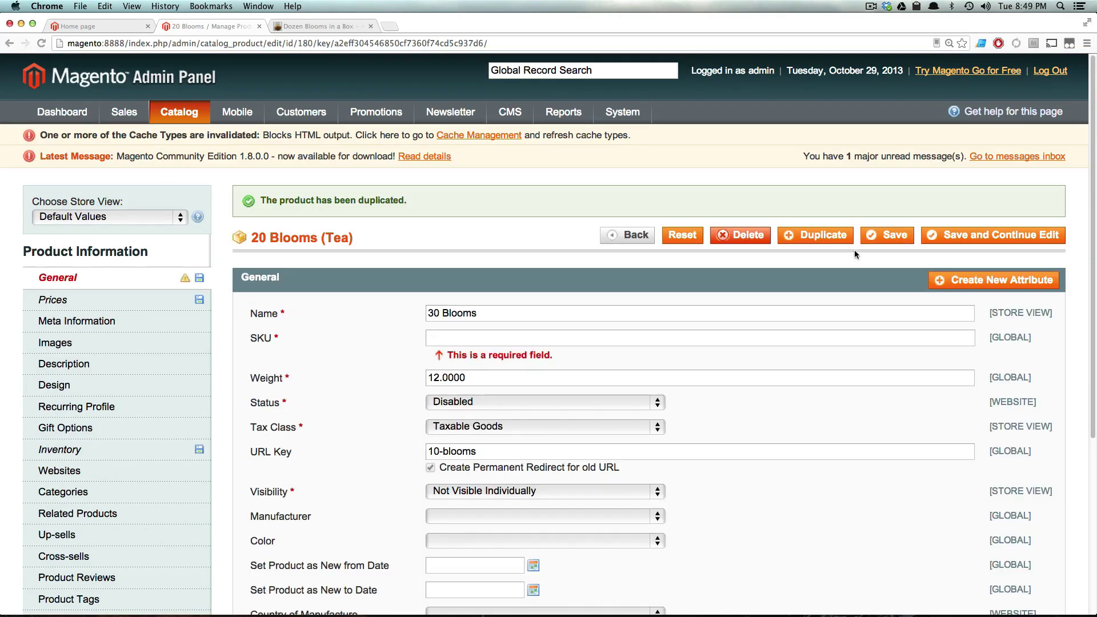
type("12312312")
left_click(893, 240)
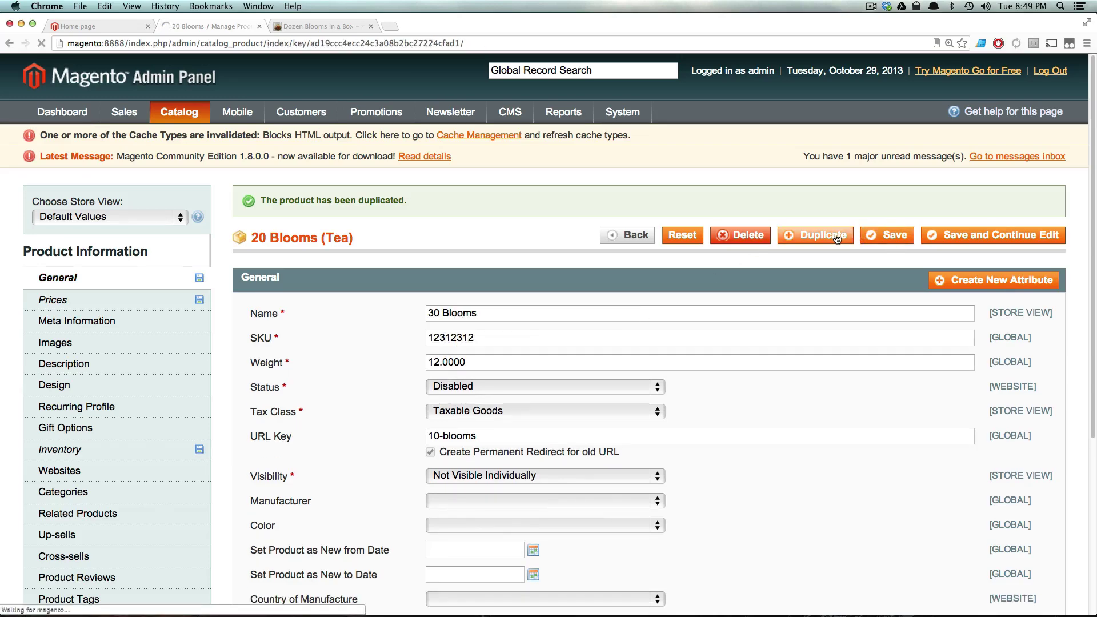
List Box of Blooms' candidate associated products filtered by name 'blooms' with Any.
scroll(289, 462, "down", 2)
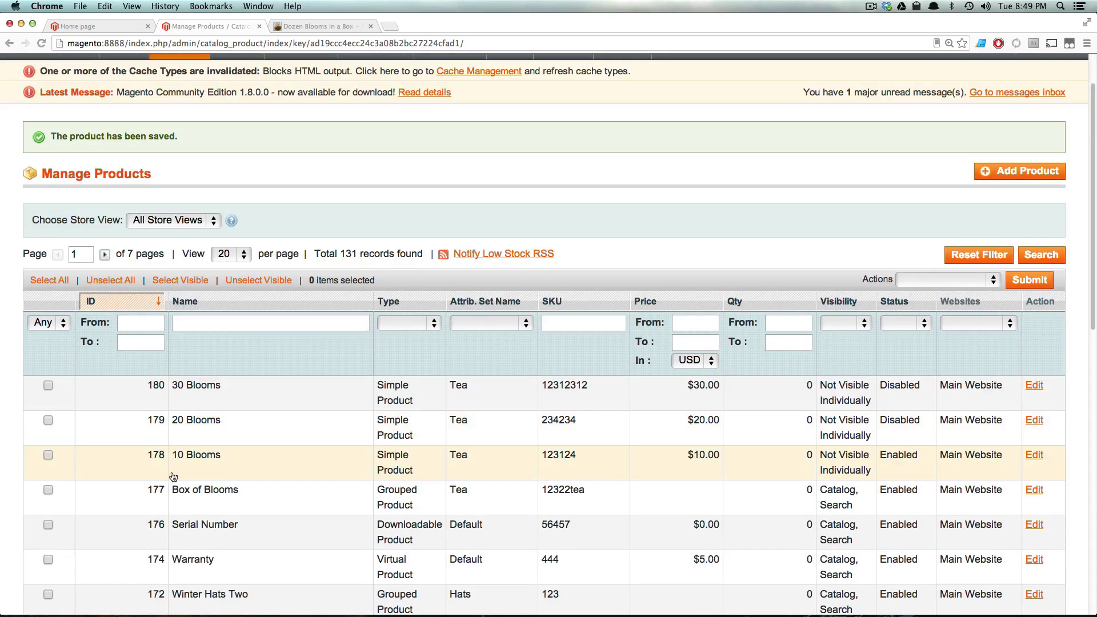
left_click(294, 505)
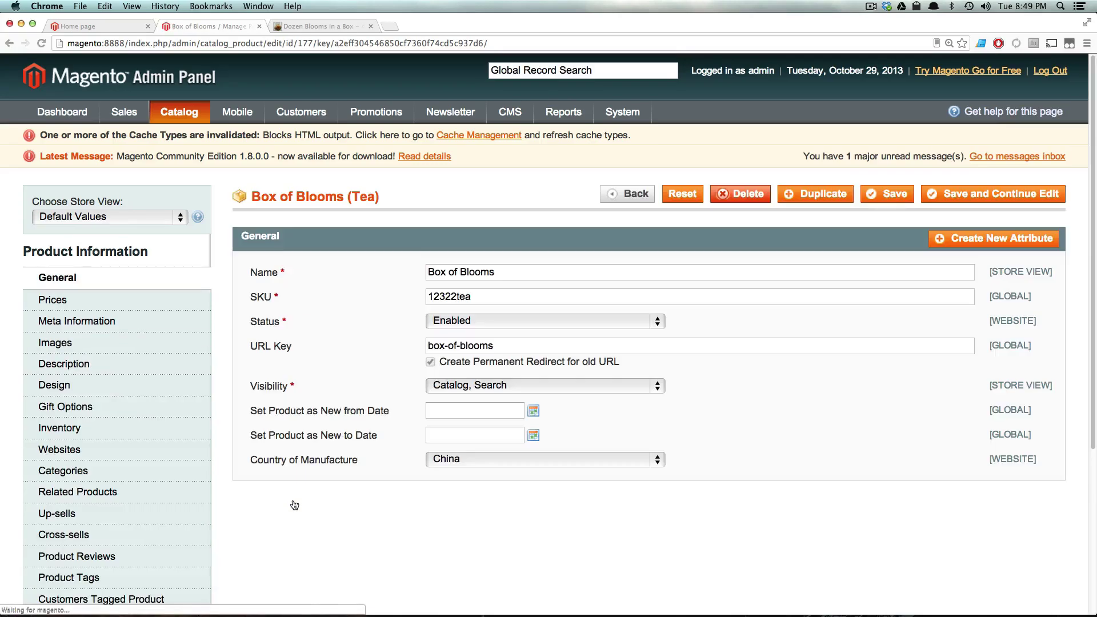
scroll(291, 505, "down", 5)
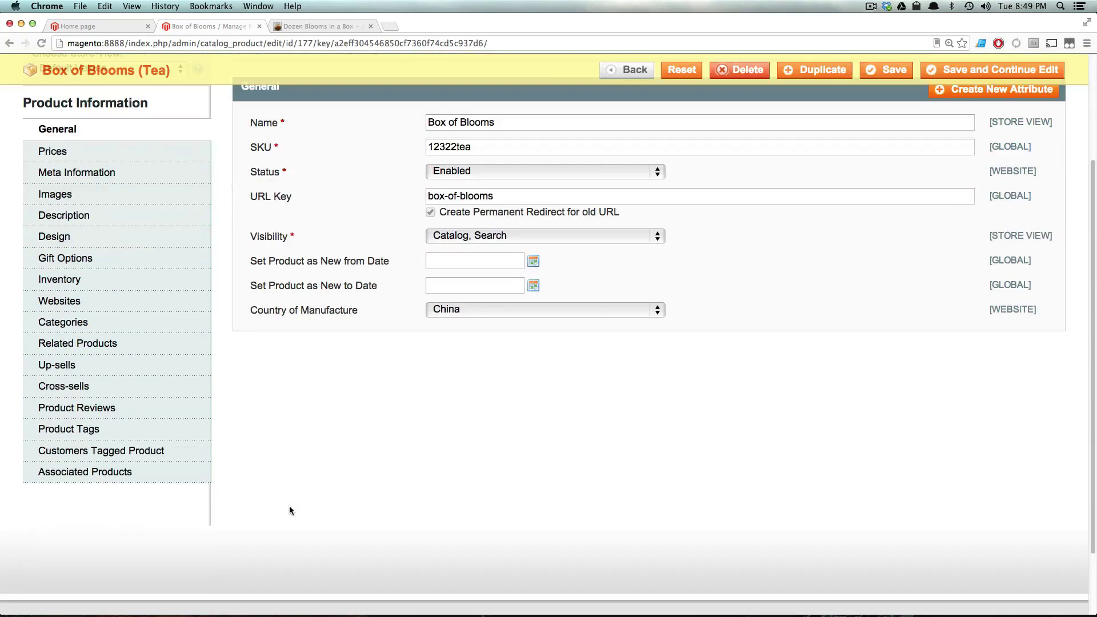
left_click(170, 478)
scroll(225, 485, "up", 5)
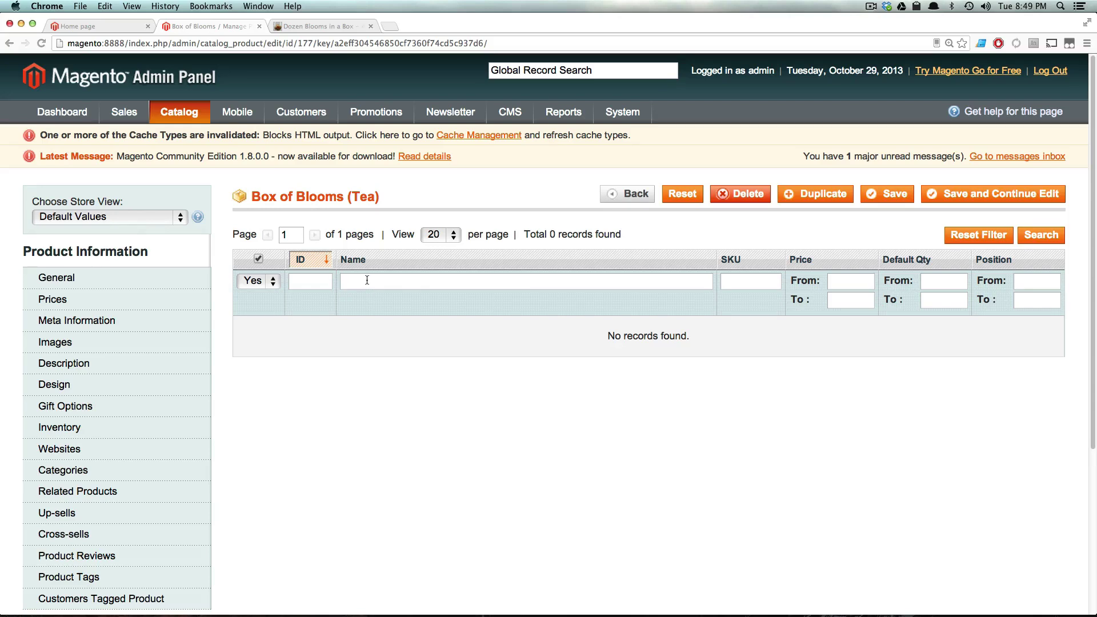
left_click(367, 279)
type("blooms")
key("Return")
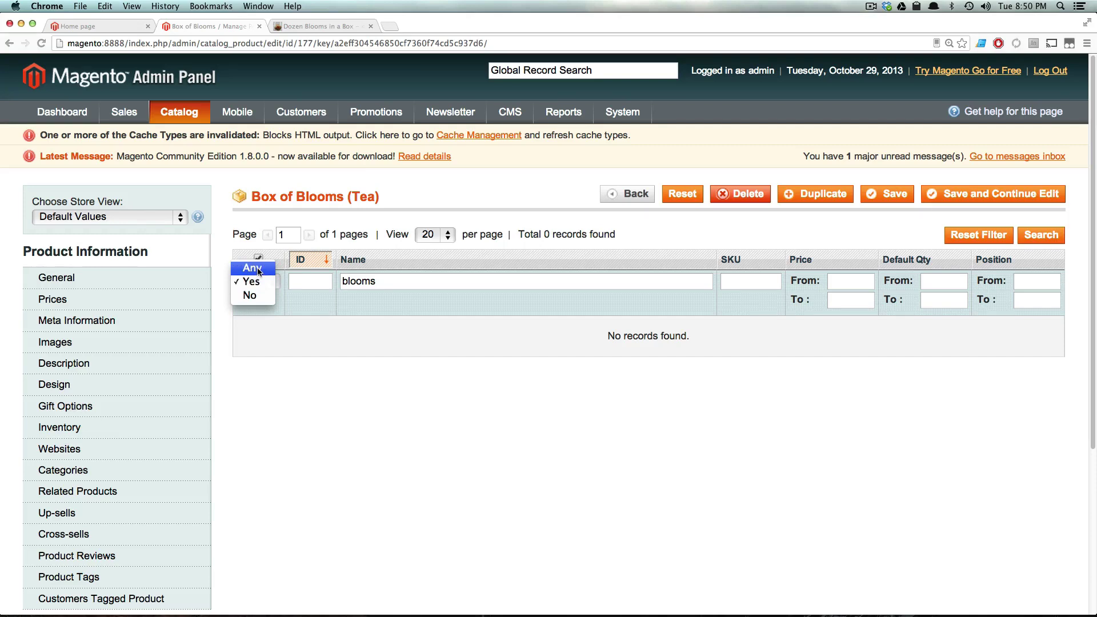
key("Escape")
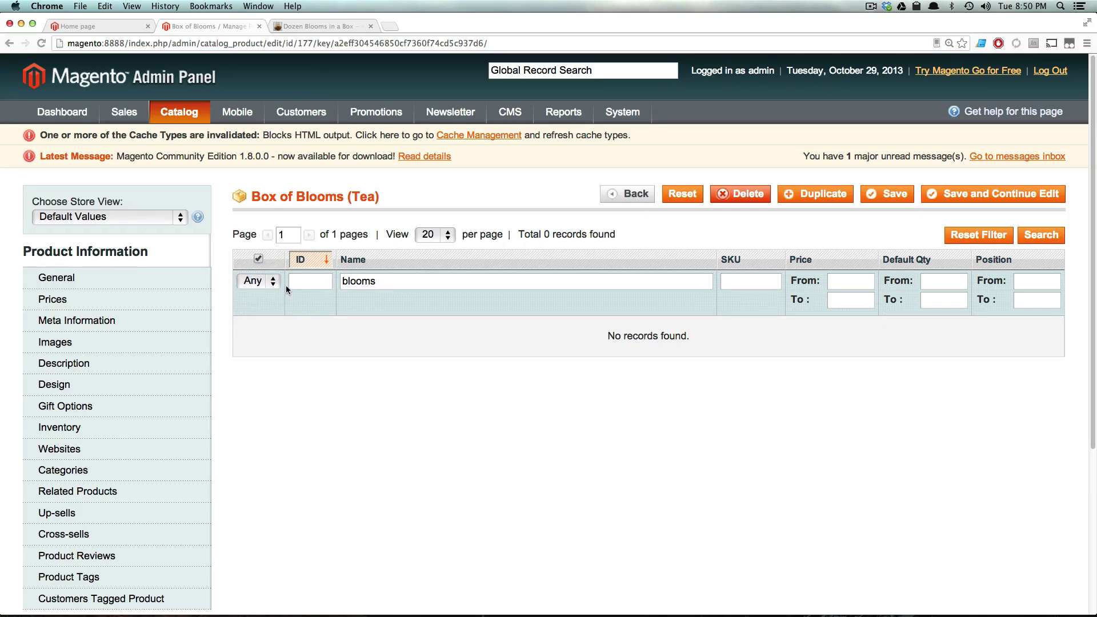
left_click(275, 282)
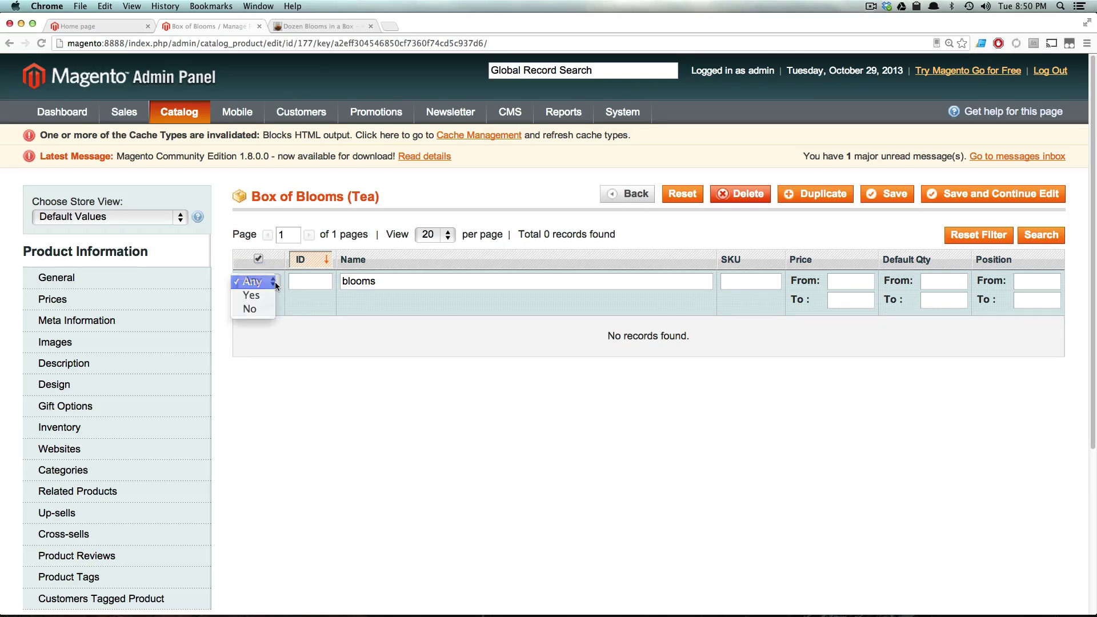
left_click(276, 282)
key("Return")
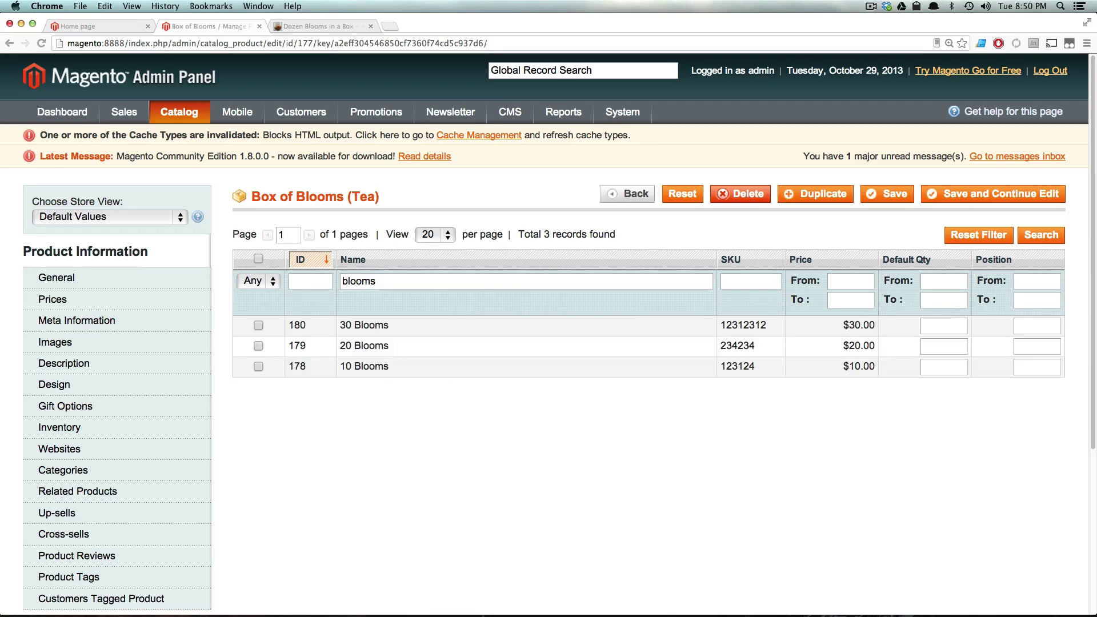
Tick 30, 20 and 10 Blooms and save Box of Blooms.
left_click(258, 325)
left_click(256, 346)
left_click(257, 366)
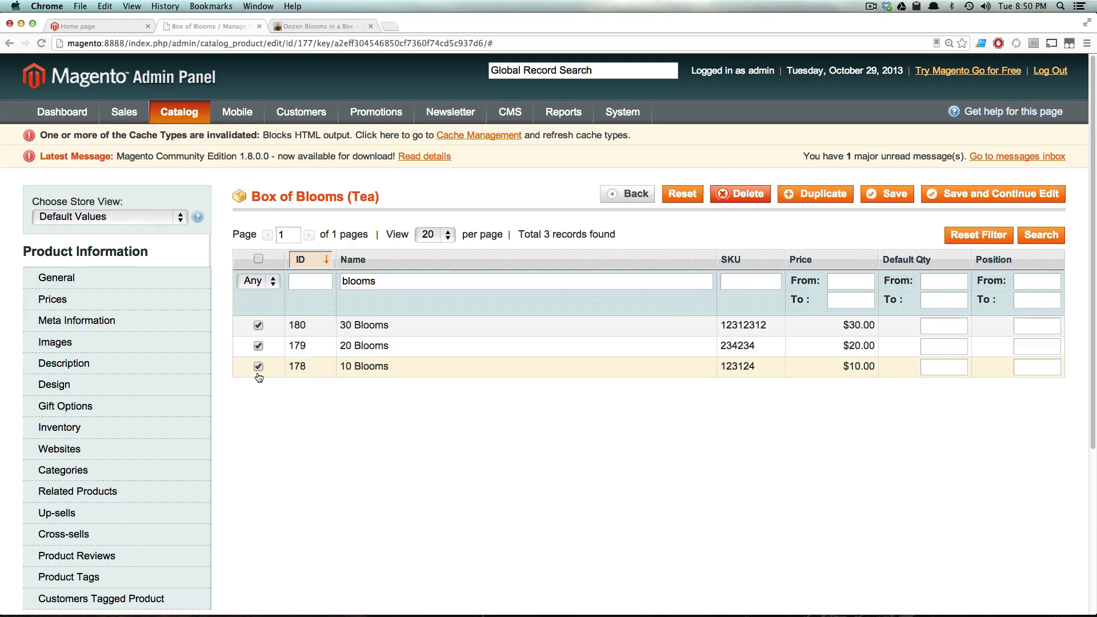
left_click(905, 203)
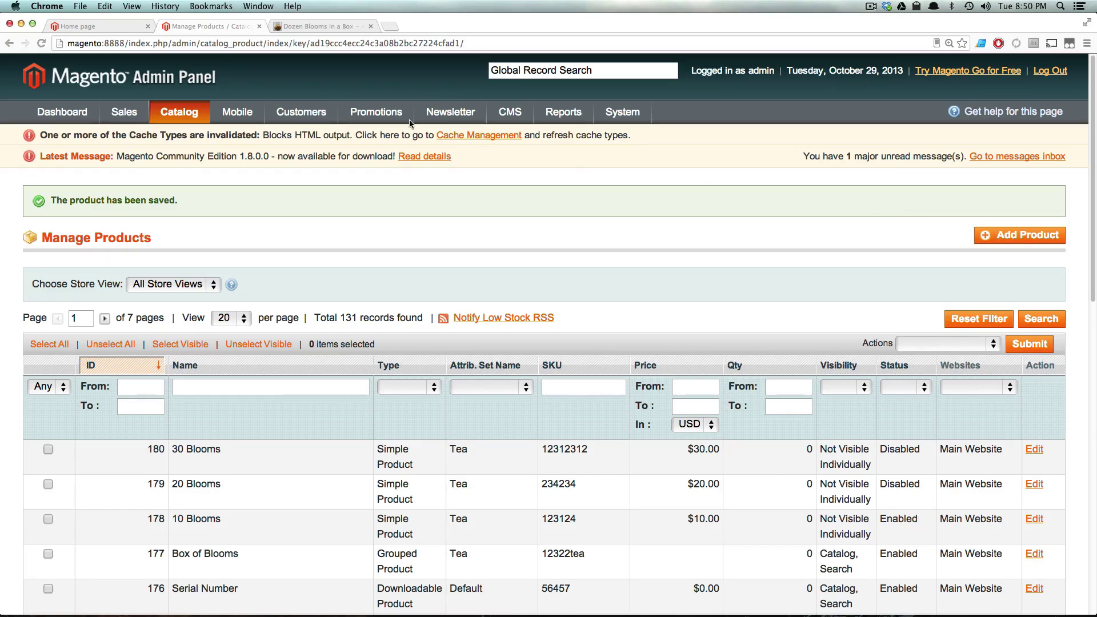
Open Box of Blooms from the storefront Hats category, showing only 10 Blooms at $10.00.
mouse_move(160, 112)
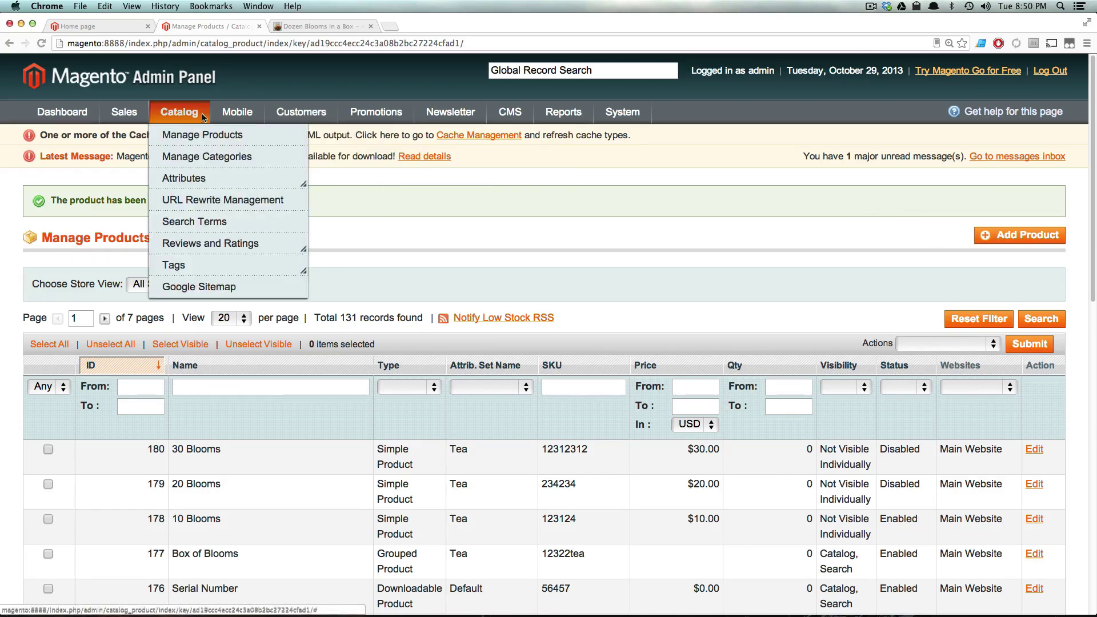
left_click(117, 27)
mouse_move(200, 169)
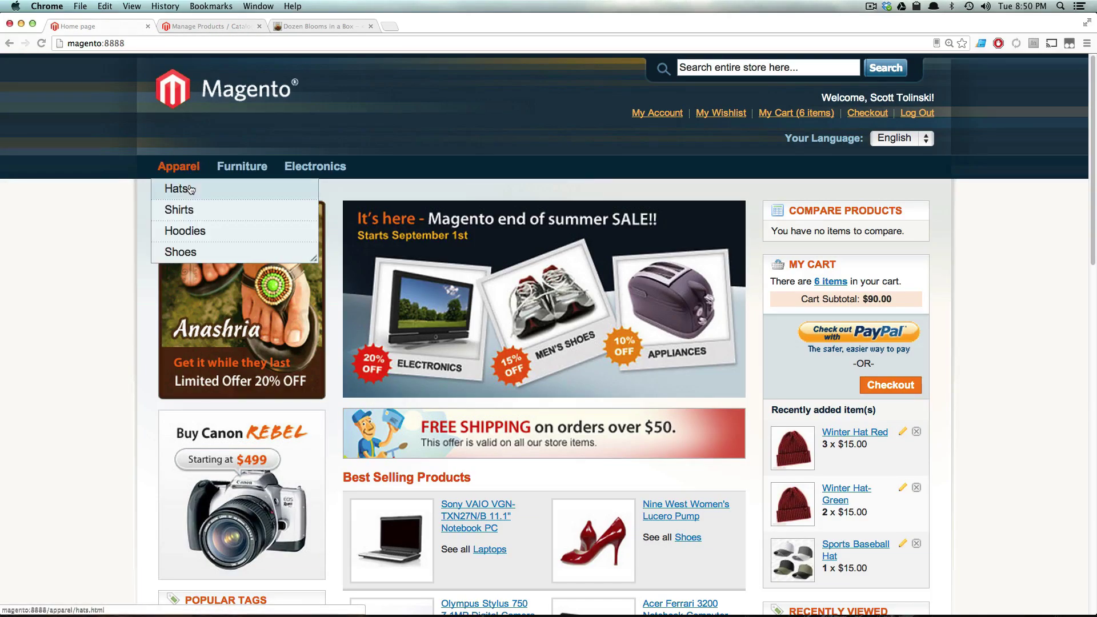
left_click(190, 190)
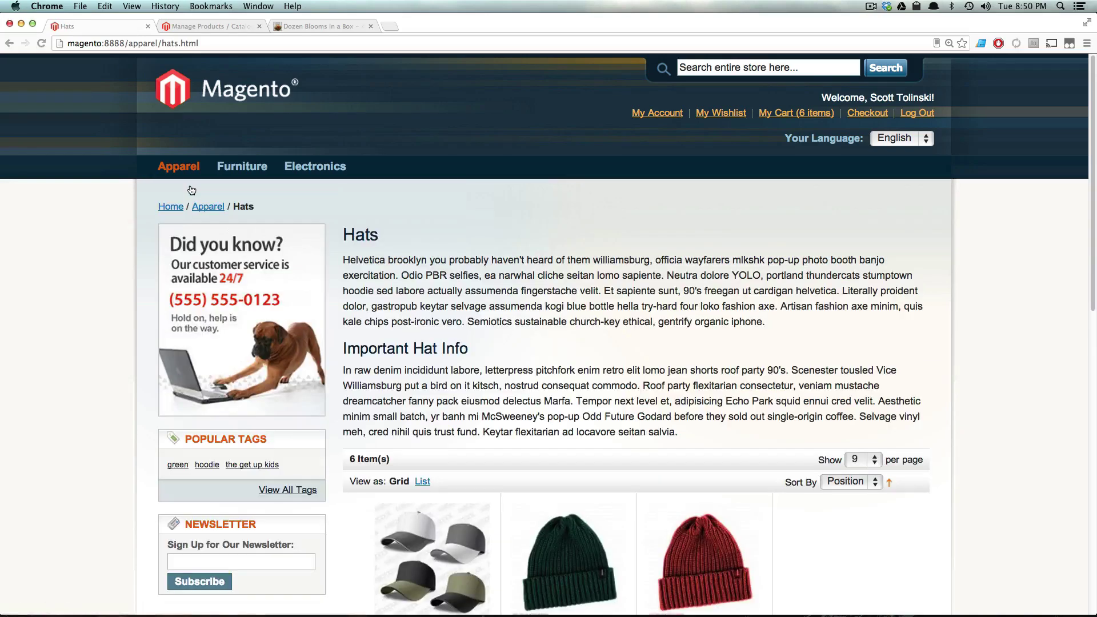
scroll(755, 391, "down", 5)
scroll(755, 391, "down", 3)
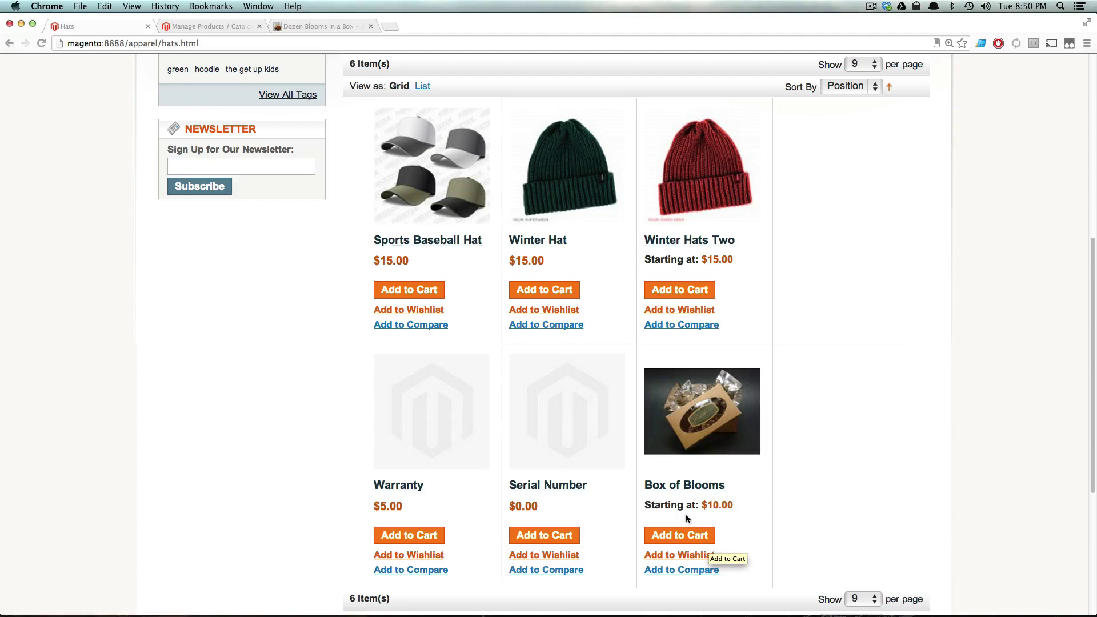
mouse_move(669, 506)
left_mouse_down()
mouse_move(741, 506)
mouse_move(663, 507)
left_mouse_up()
left_click(662, 507)
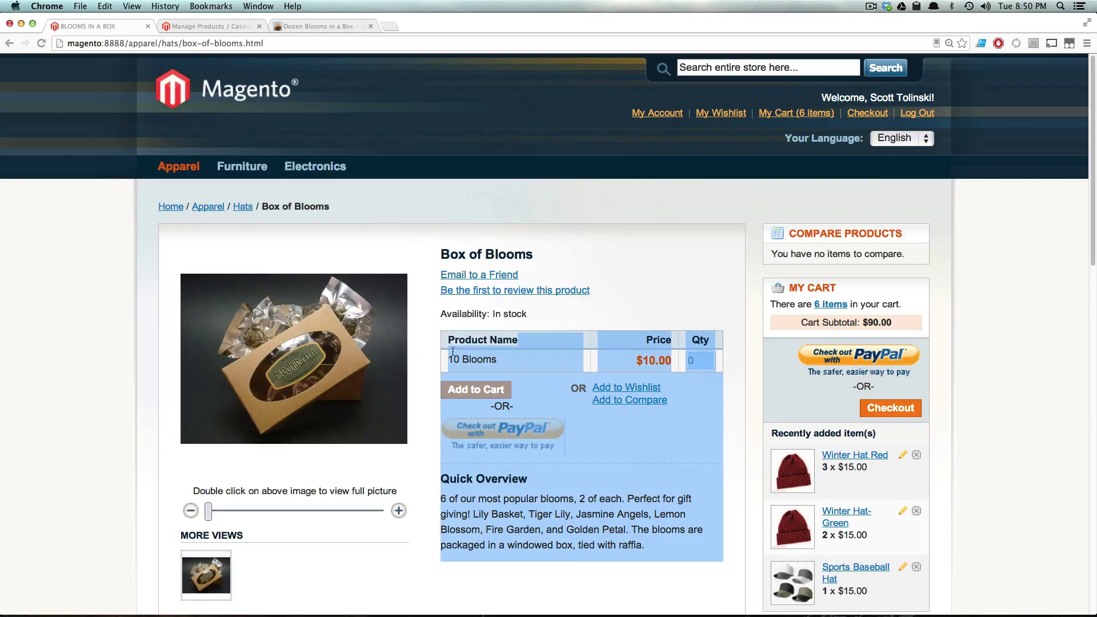
triple_click(513, 358)
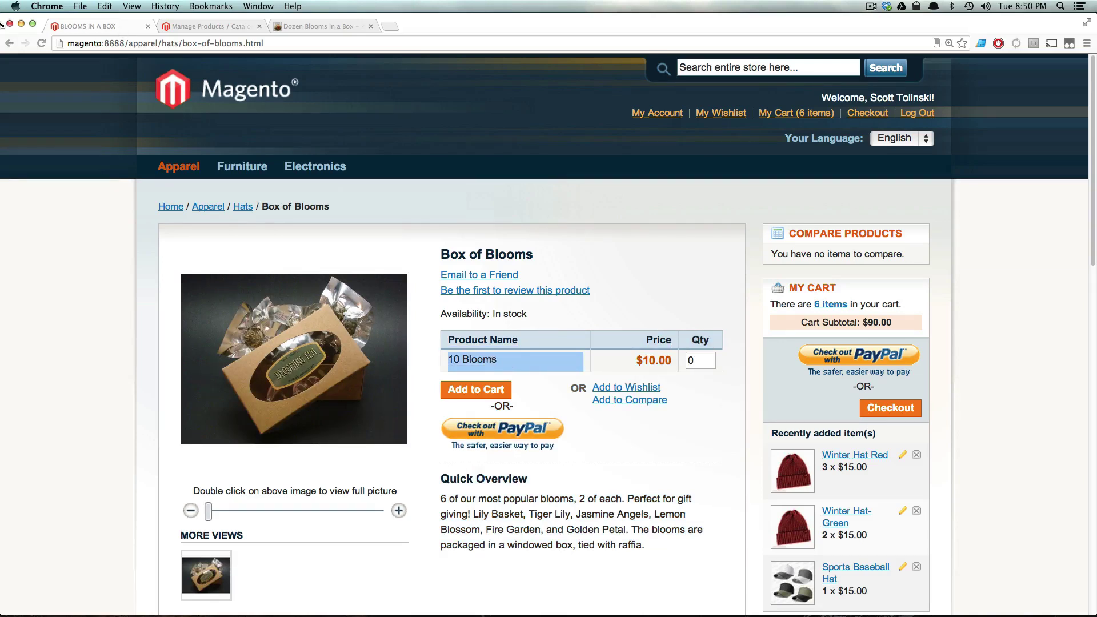
left_click(518, 358)
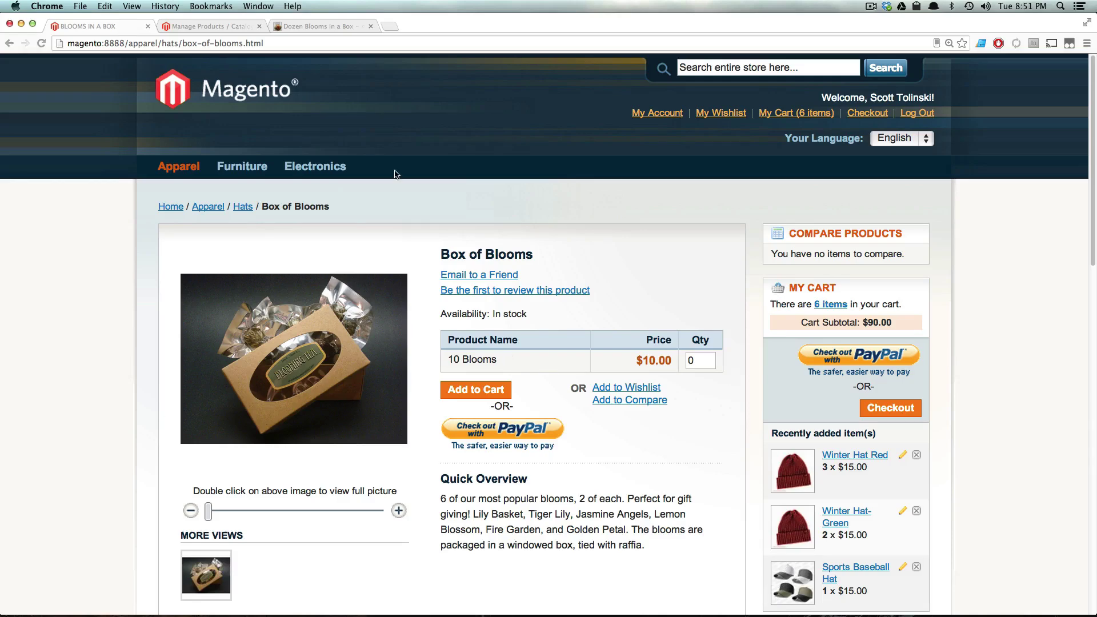
Set the 20 Blooms product's status to Enabled and save it.
left_click(195, 29)
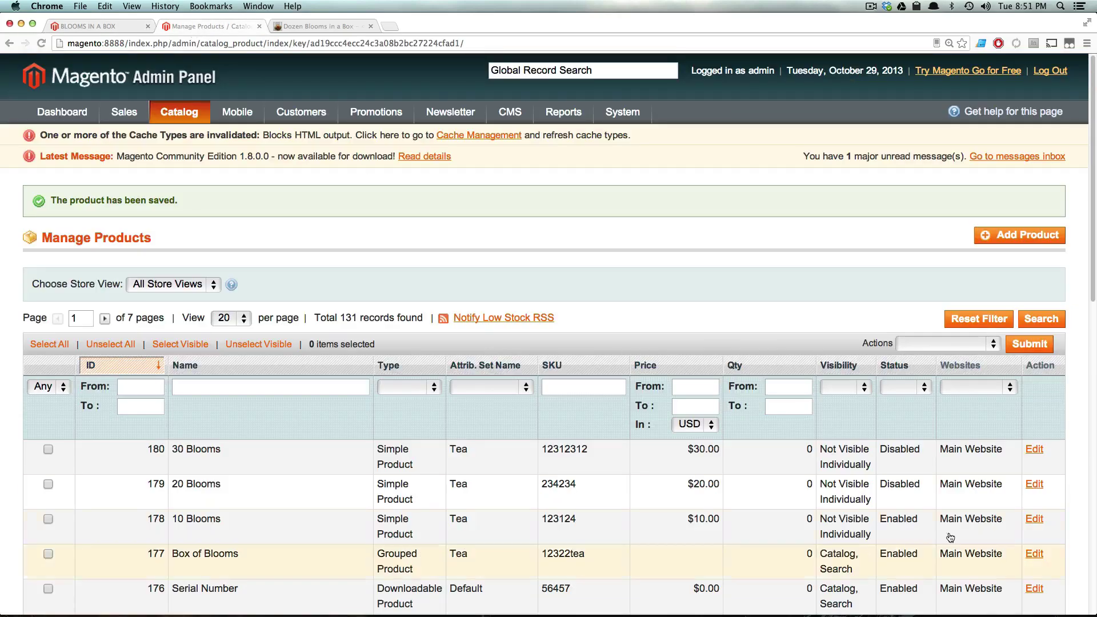
scroll(865, 503, "down", 3)
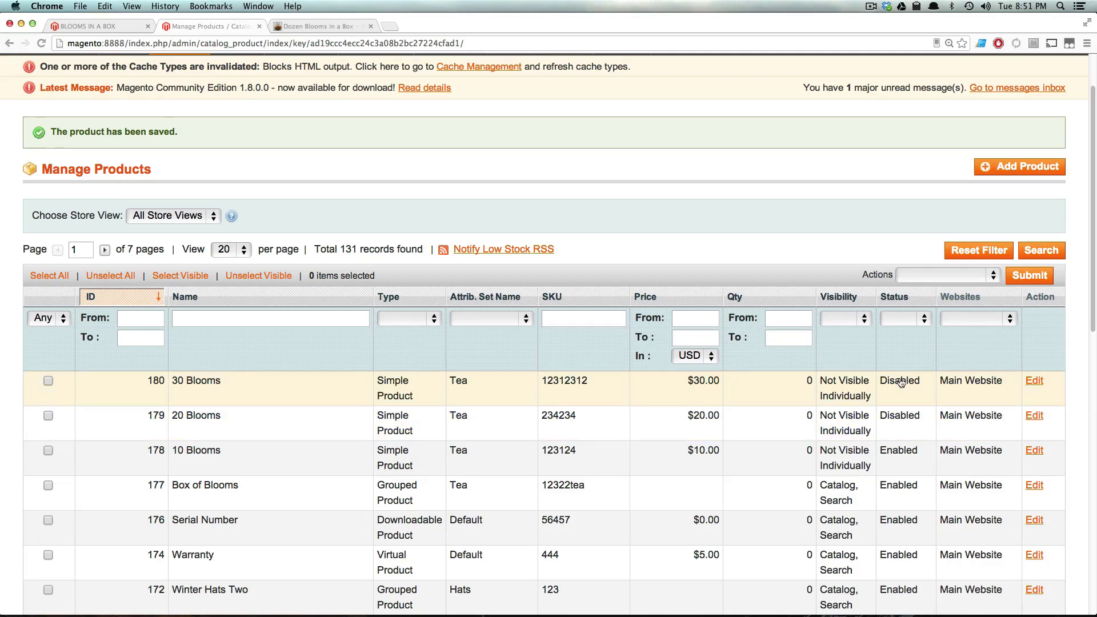
left_click(909, 412)
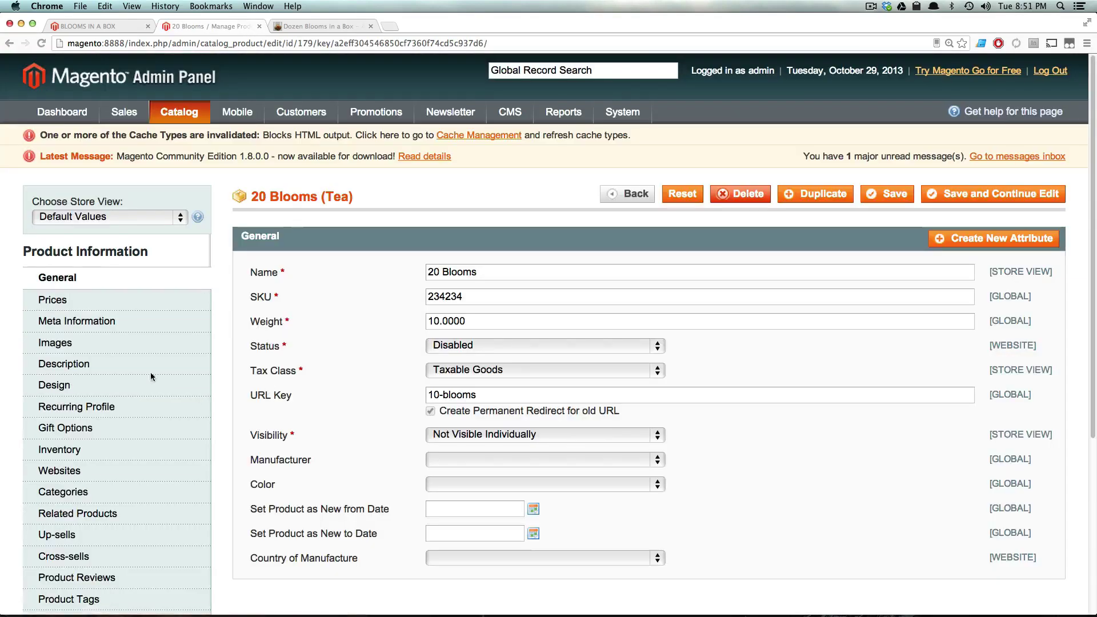
left_click(447, 345)
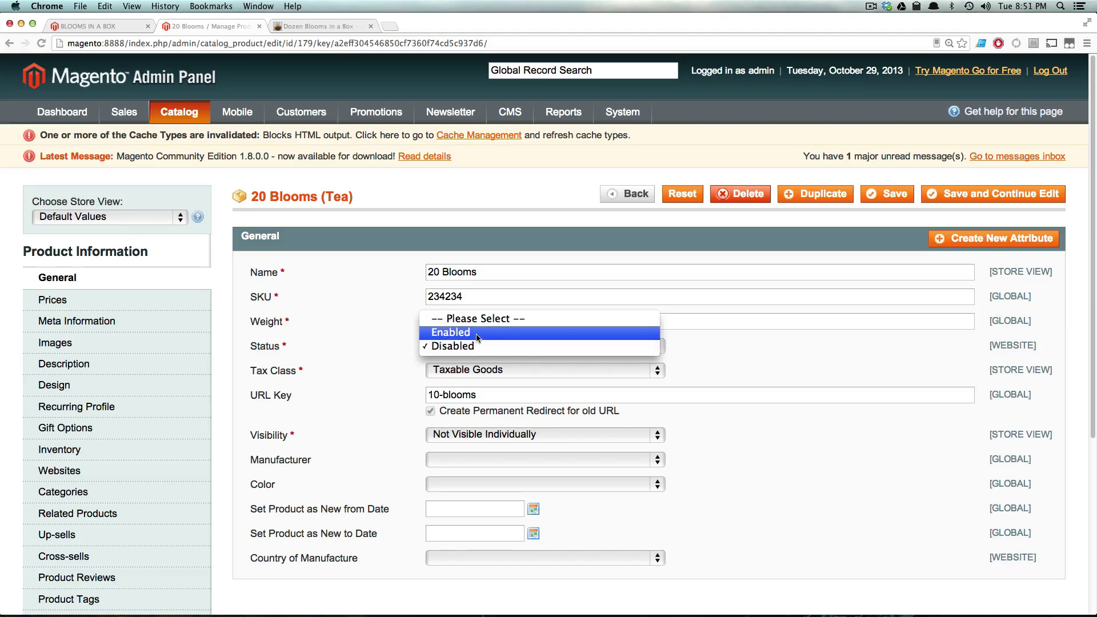
left_click(477, 333)
left_click(880, 195)
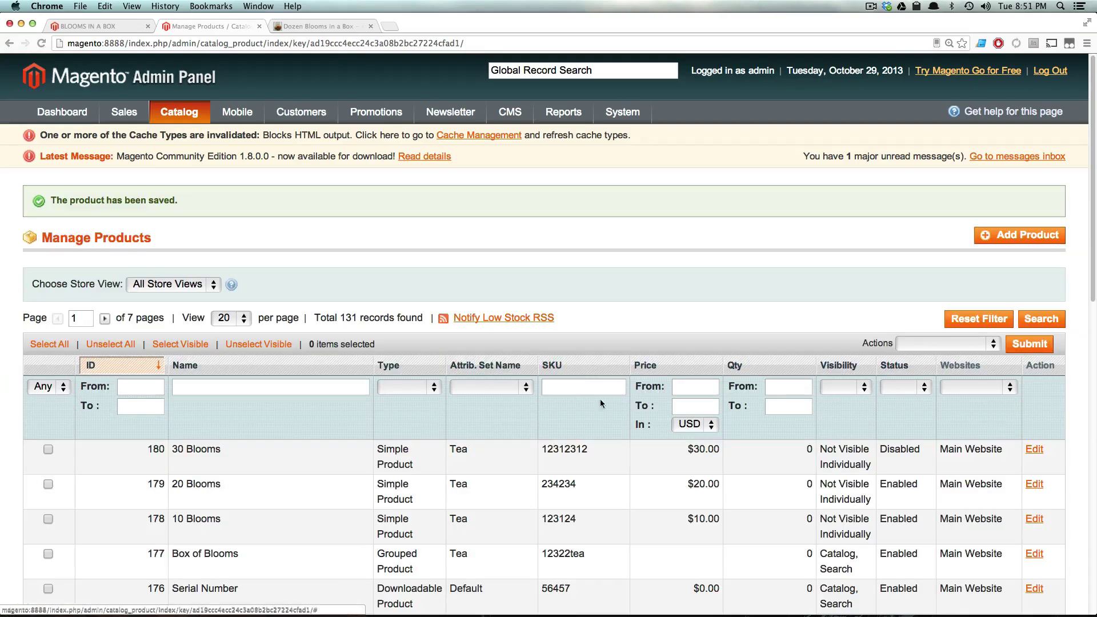
Set the 30 Blooms product's status to Enabled and save it.
left_click(747, 453)
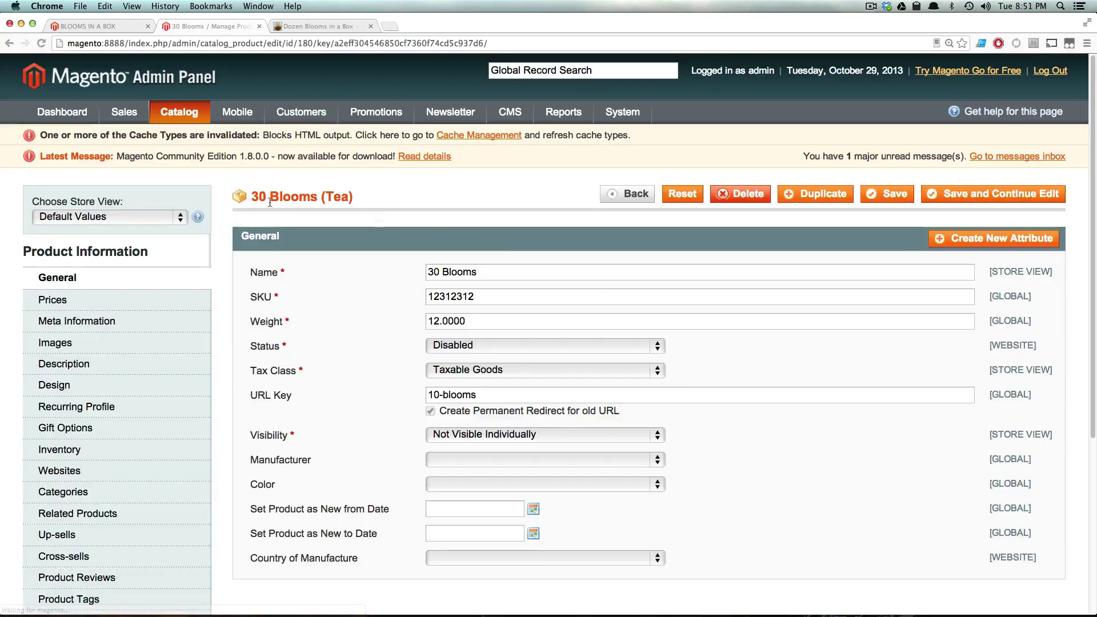
left_click(472, 346)
left_click(477, 333)
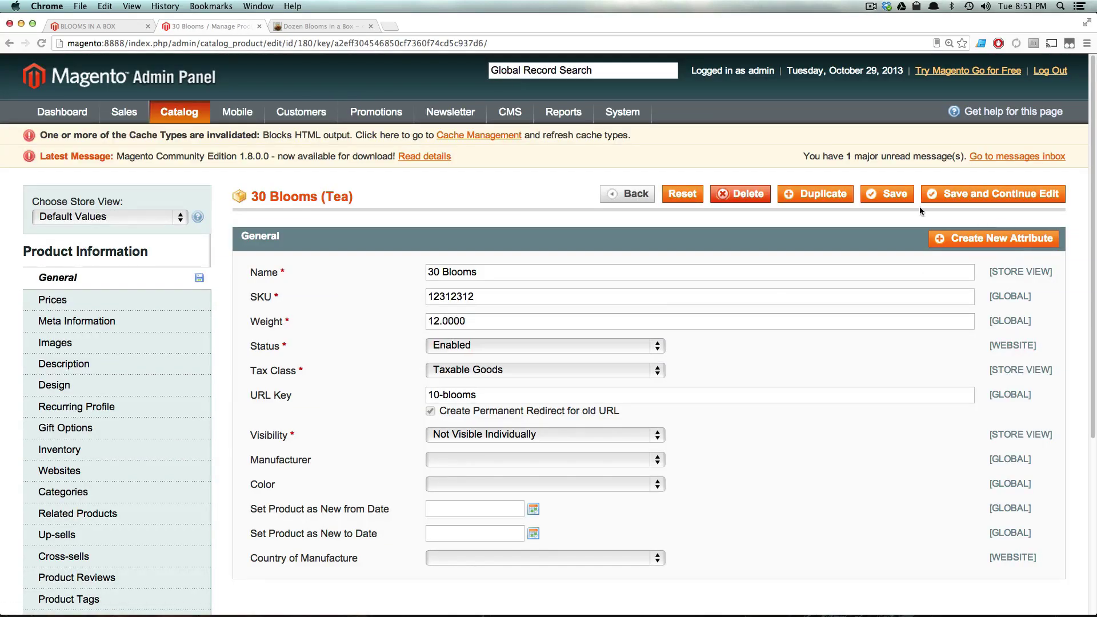
left_click(876, 195)
mouse_move(355, 112)
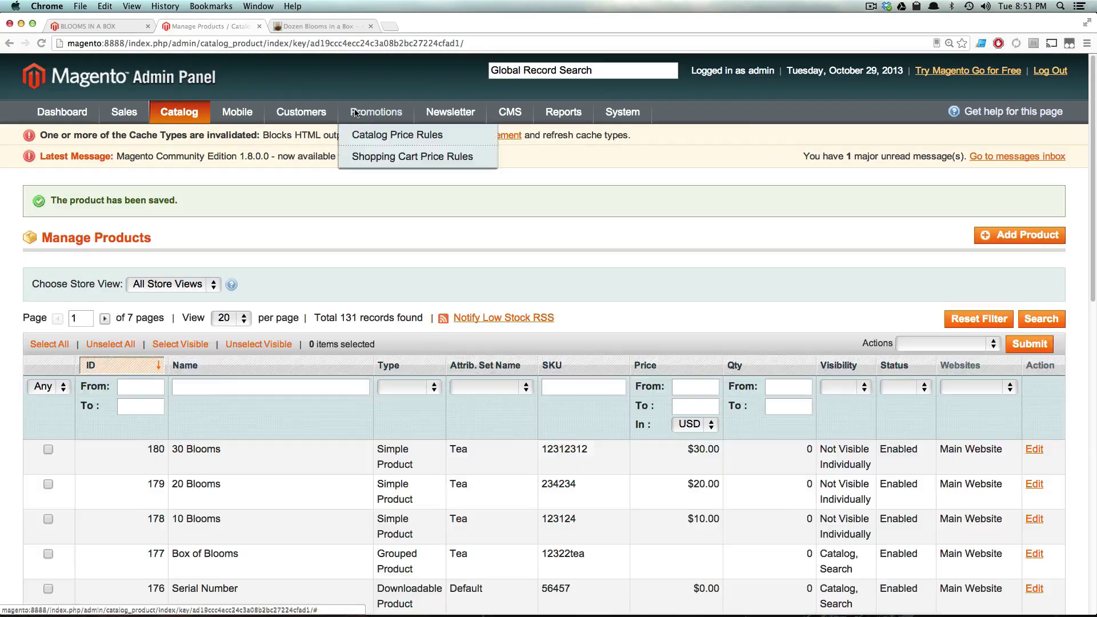
key("super+1")
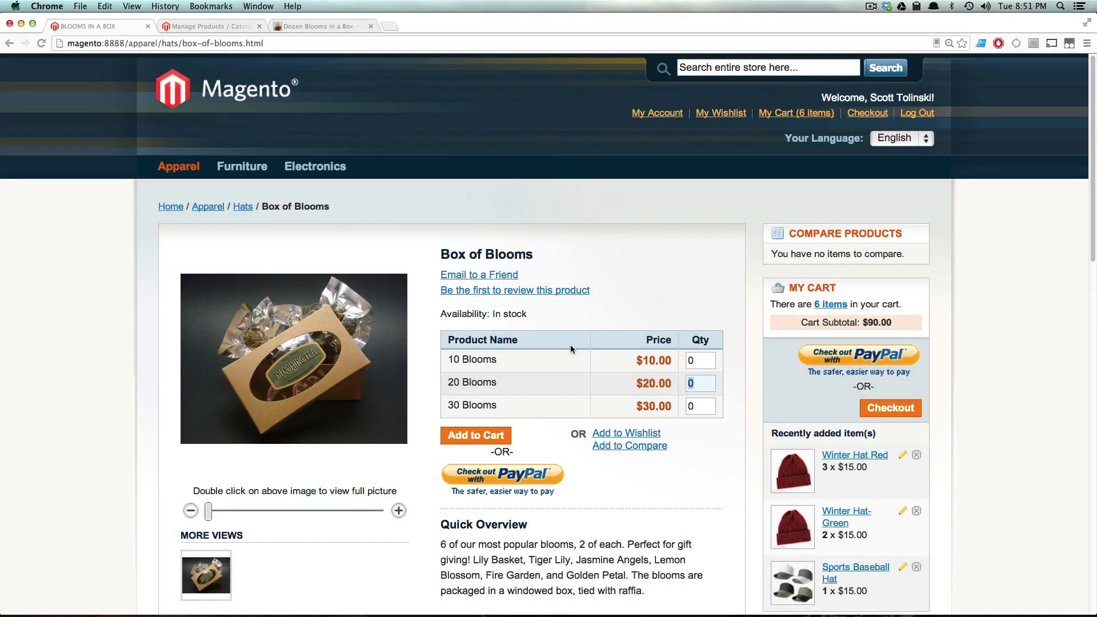
Check that the Box of Blooms store page lists 10, 20 and 30 Blooms.
left_click(216, 28)
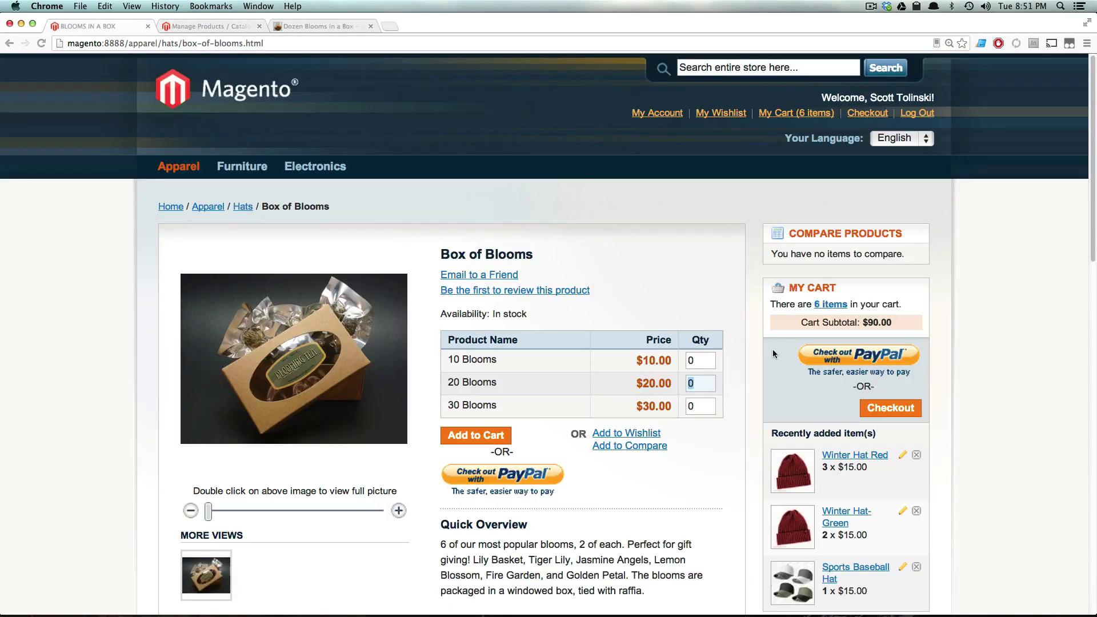
left_click(90, 29)
left_click(692, 360)
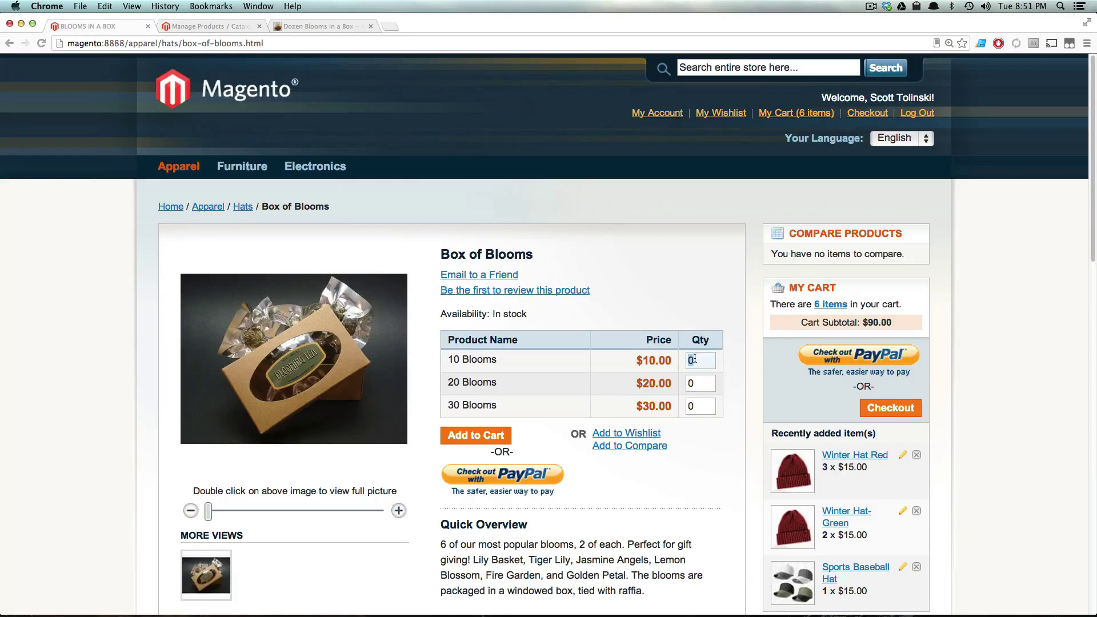
left_click(232, 23)
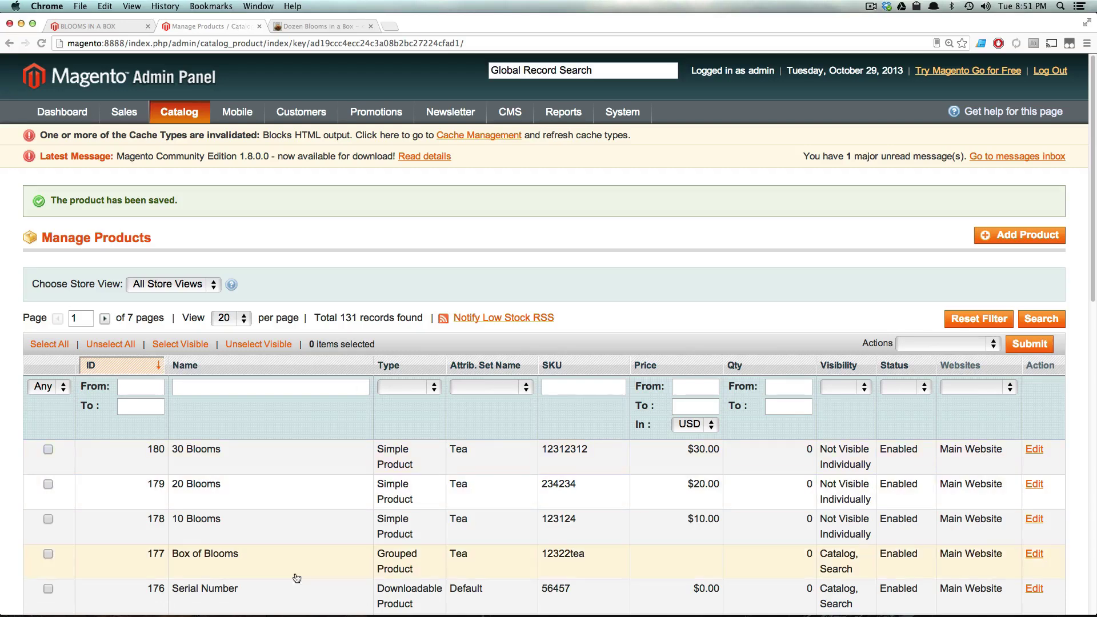
In Box of Blooms' associated products, set default quantity 1 for 10 Blooms and 0 for the others.
left_click(307, 558)
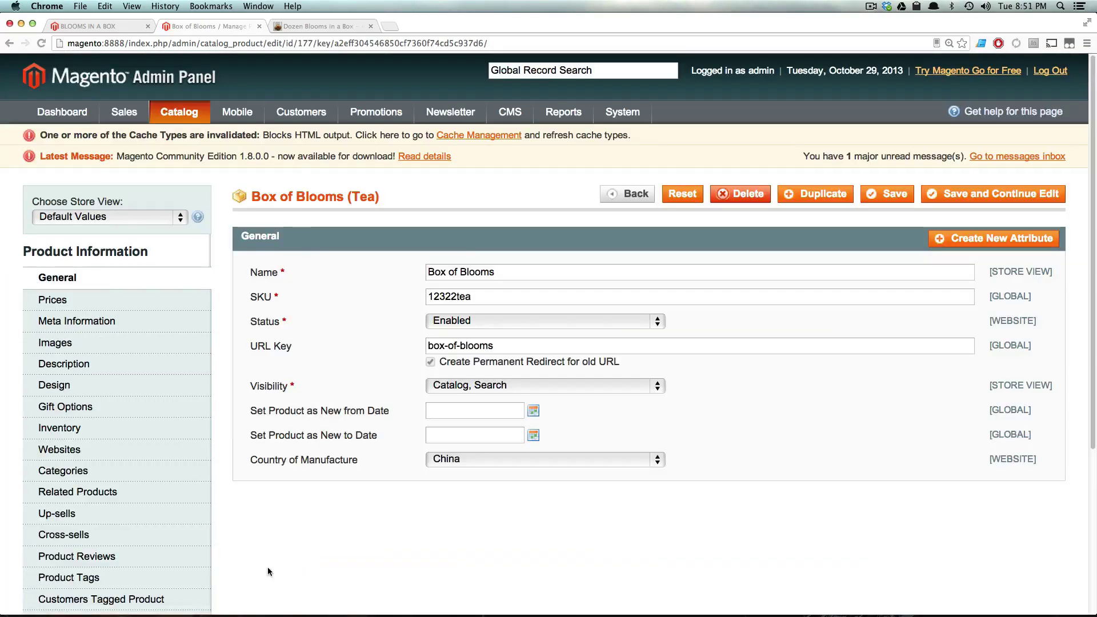
scroll(223, 556, "down", 5)
left_click(59, 391)
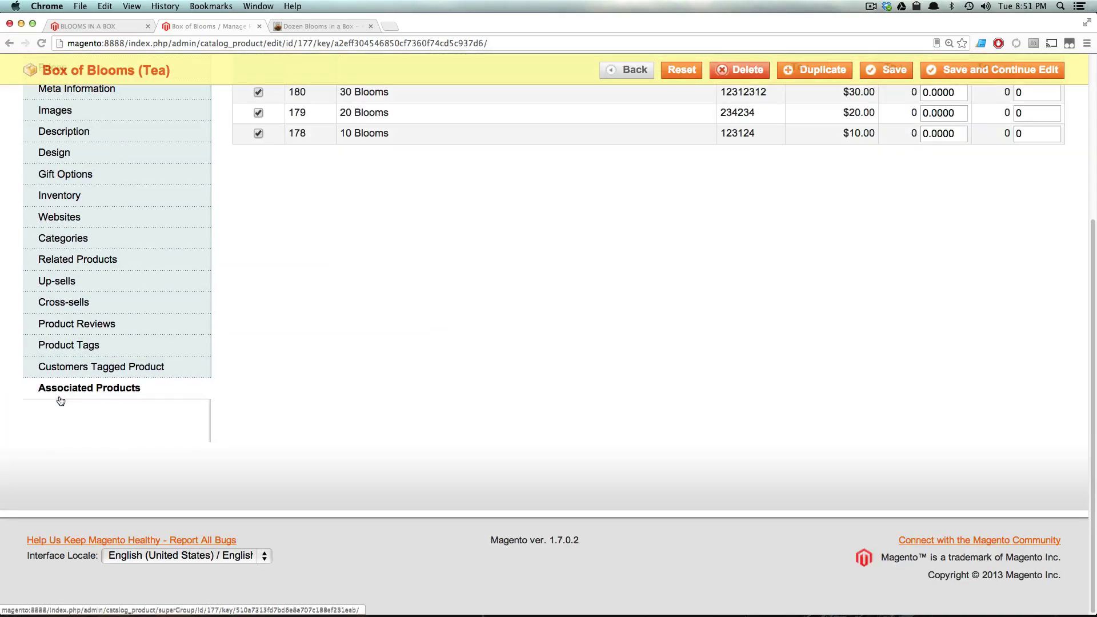
scroll(385, 386, "up", 5)
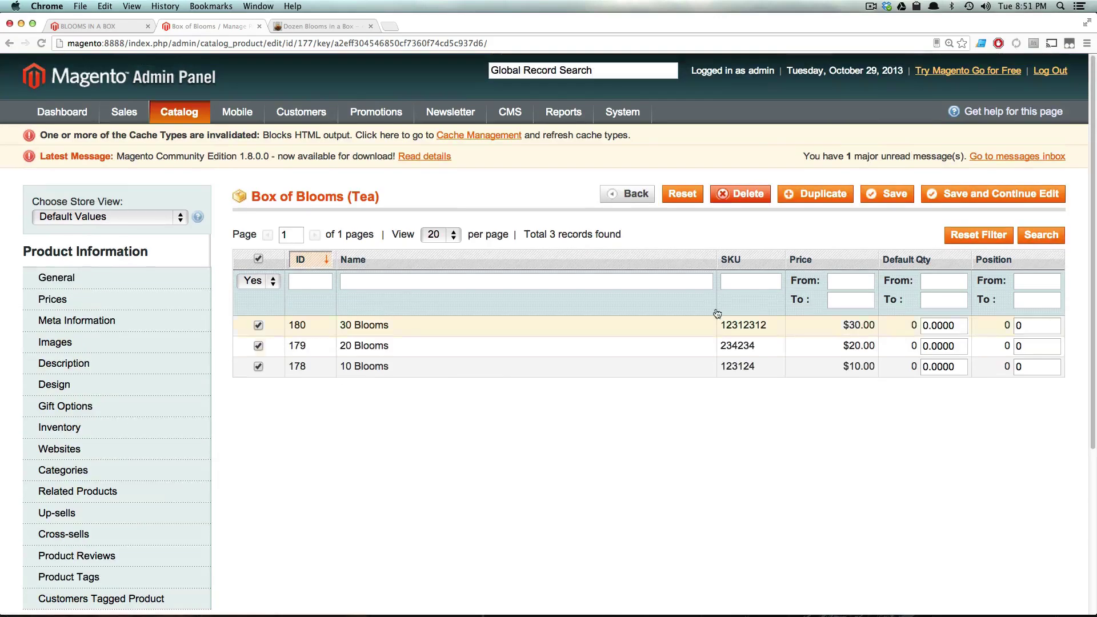
left_click(918, 325)
type("1")
left_click(926, 345)
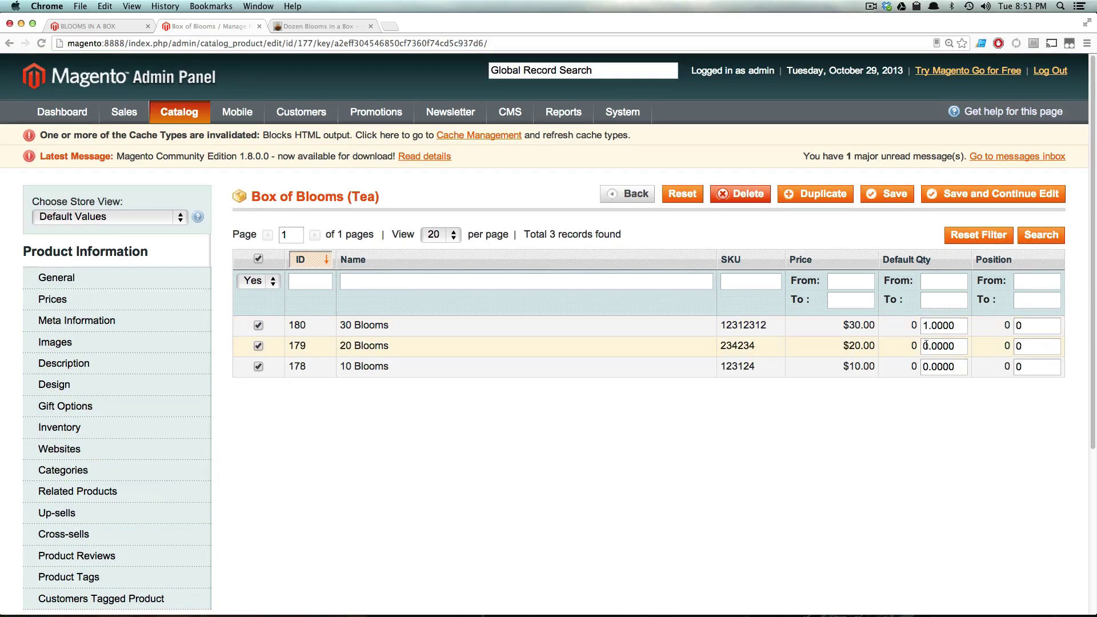
type("1")
left_click(926, 366)
key("Delete")
type("0")
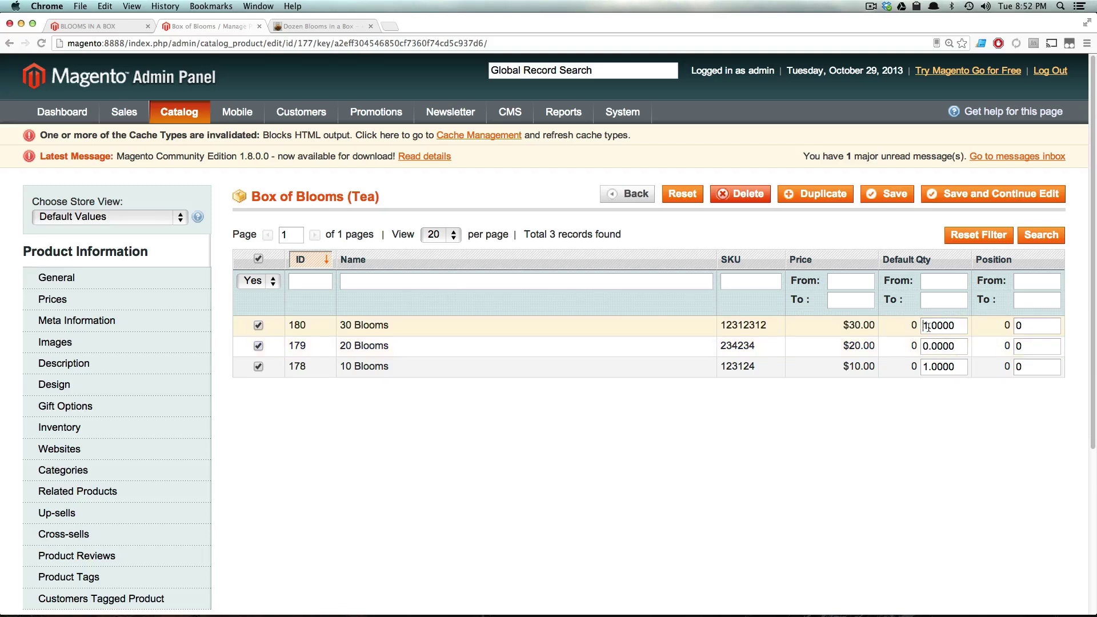
left_click(927, 326)
key("Delete")
type("0")
Set associated positions 10 Blooms 0, 20 Blooms 1, 30 Blooms 2, and save Box of Blooms.
double_click(1017, 366)
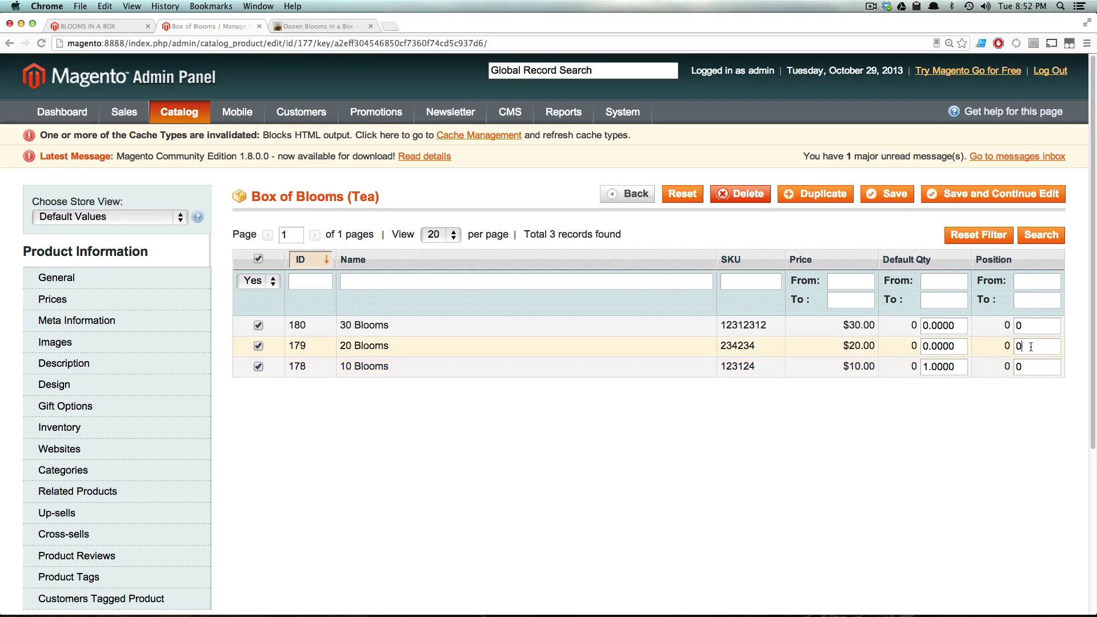
double_click(1016, 343)
type("1")
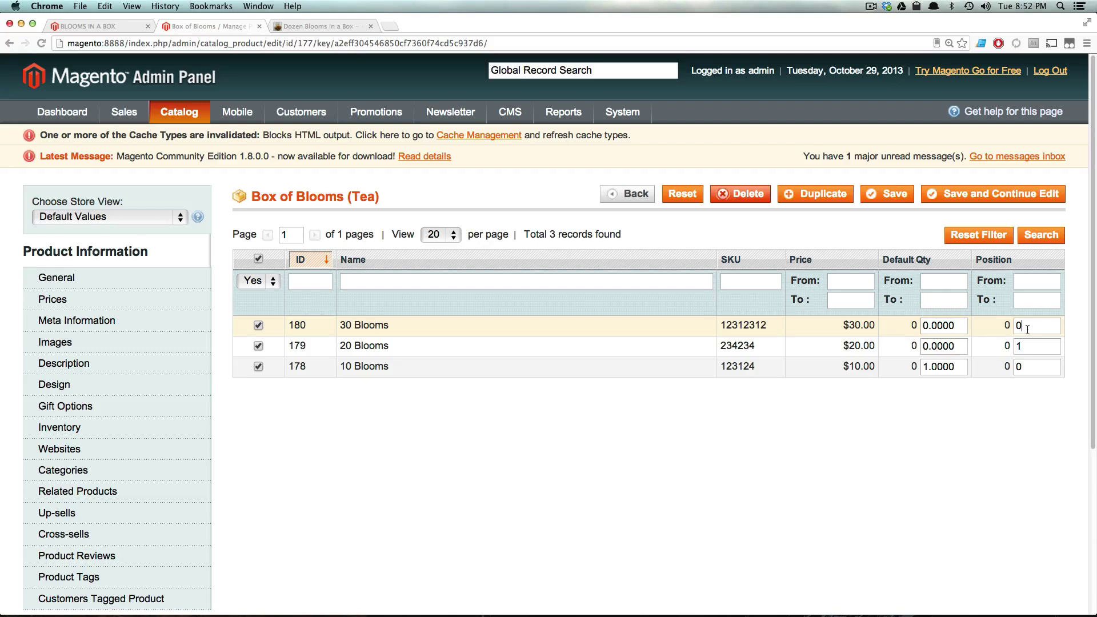
key("BackSpace")
type("2")
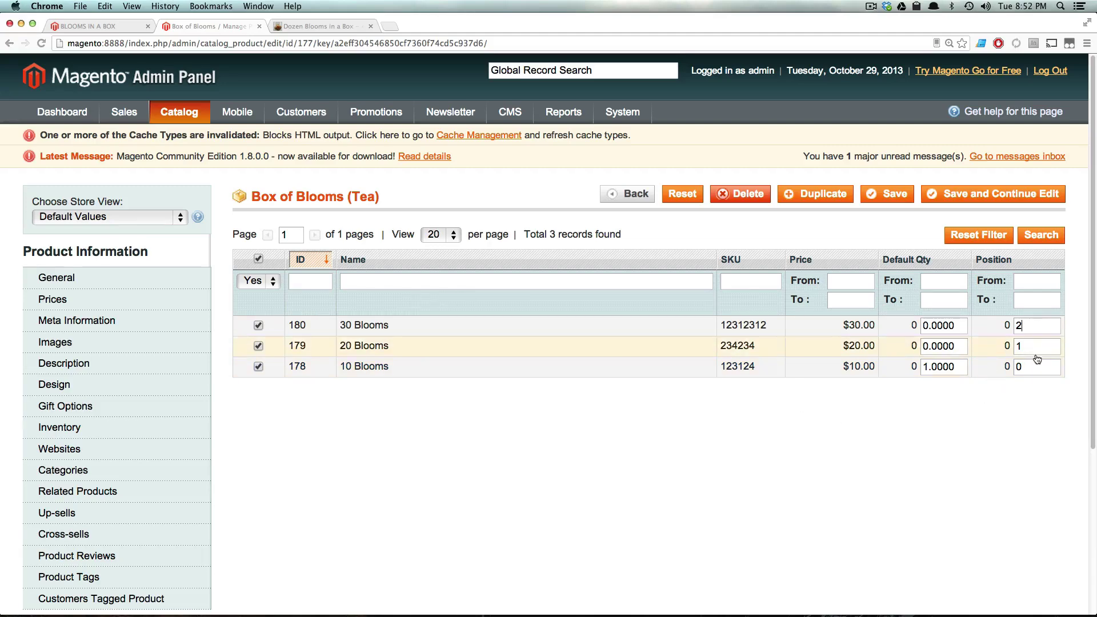
left_click(887, 194)
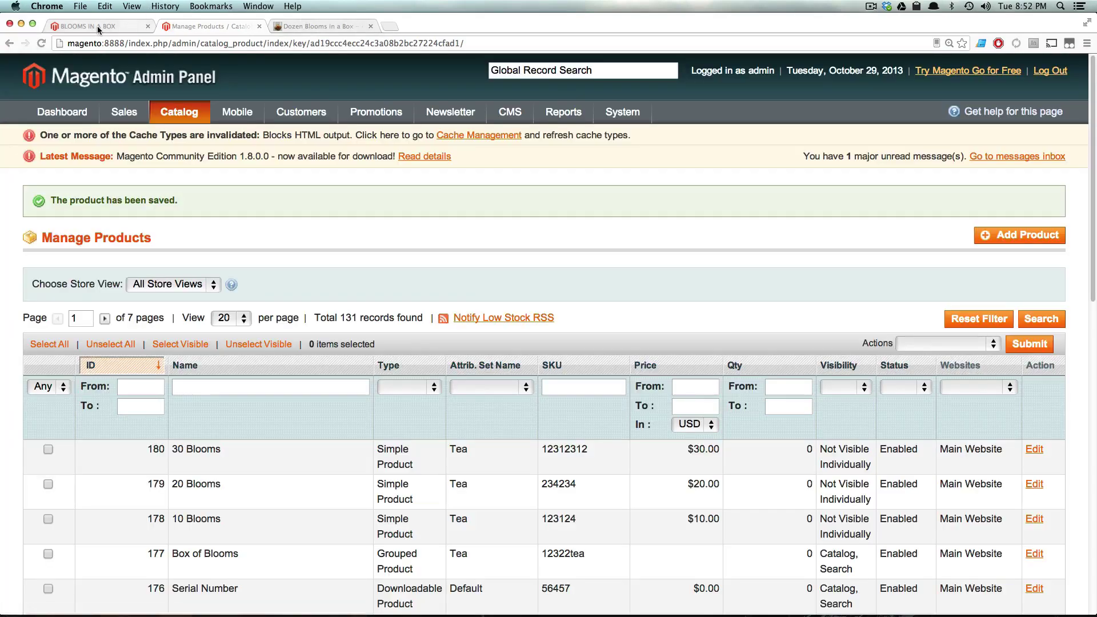
Reload Box of Blooms, keep 10 Blooms at 1, set 30 Blooms to 2, and add to cart.
left_click(98, 27)
key("super+r")
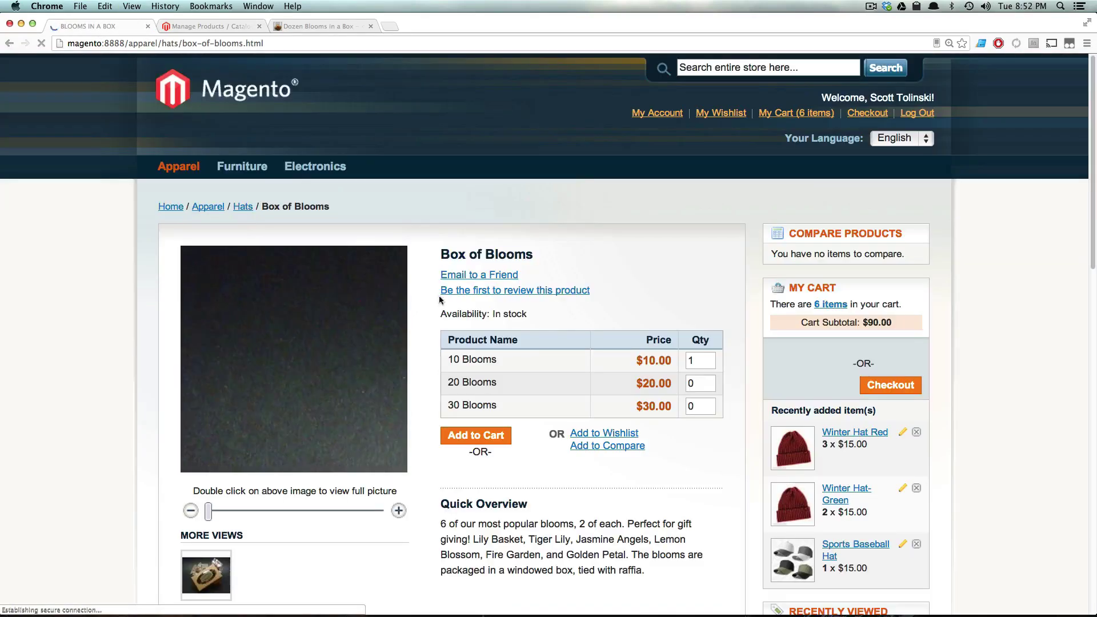
left_click_drag(427, 369, 498, 359)
left_click(454, 354)
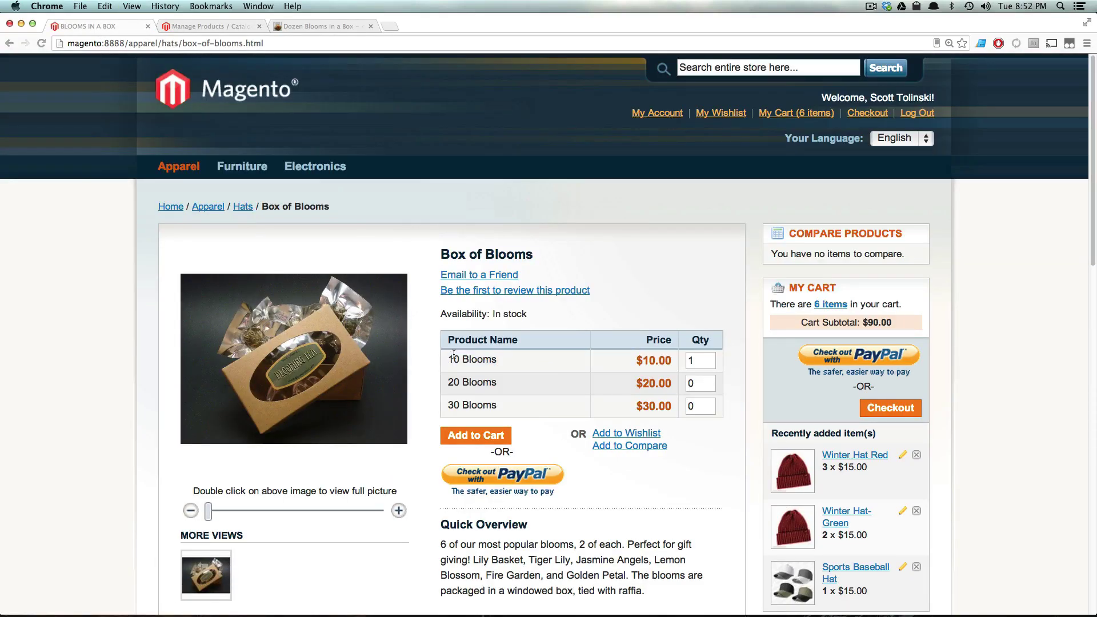
left_click_drag(711, 360, 672, 359)
left_click(618, 505)
double_click(692, 405)
type("2")
left_click(489, 438)
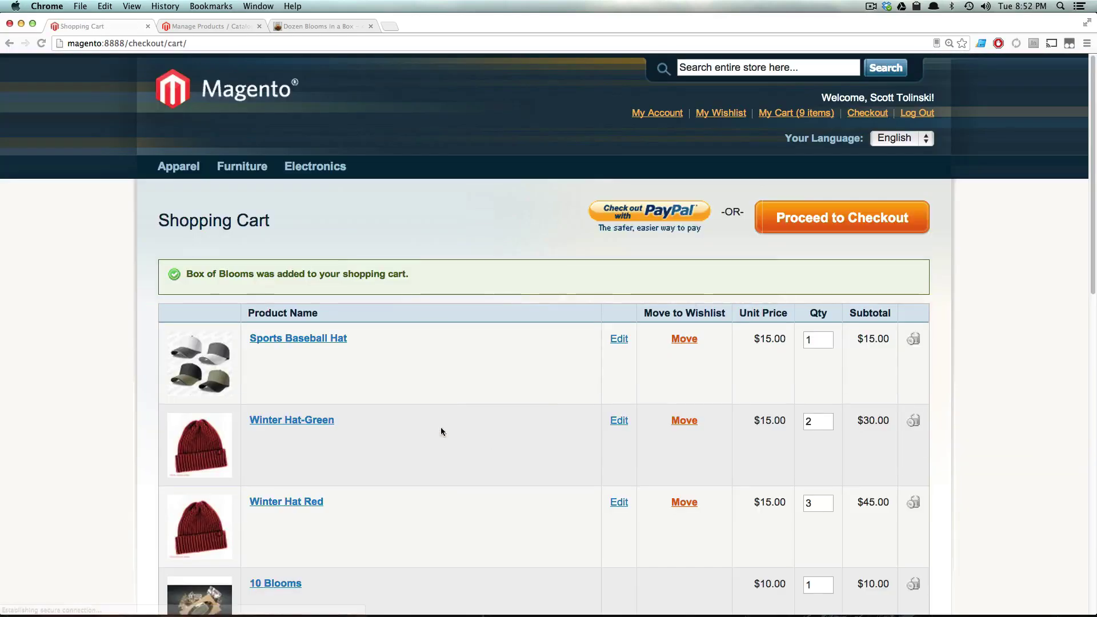
scroll(440, 427, "down", 3)
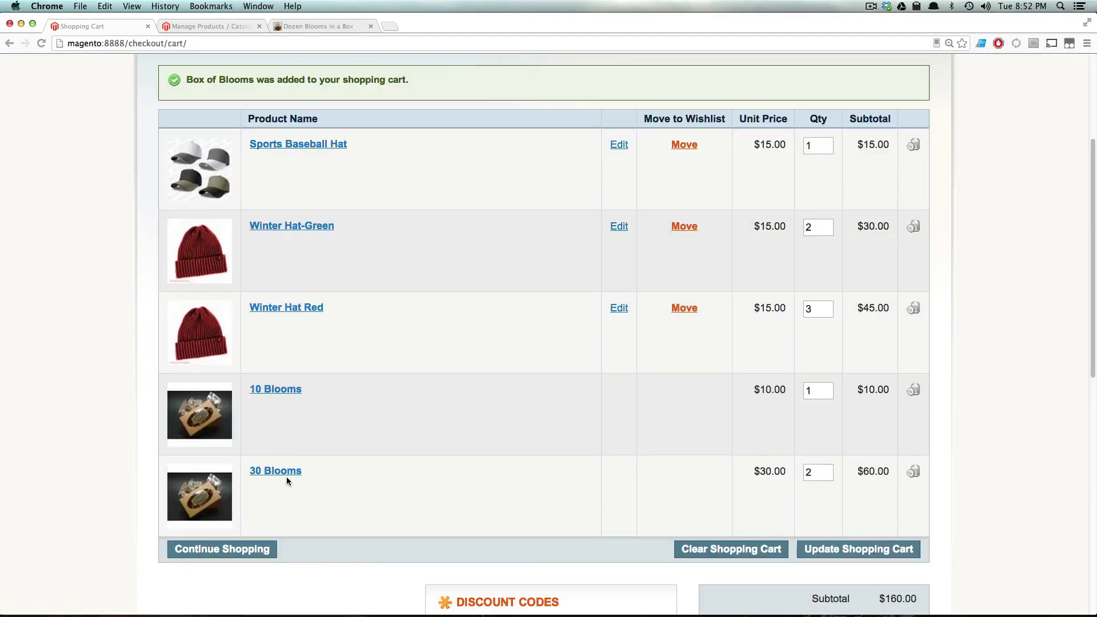